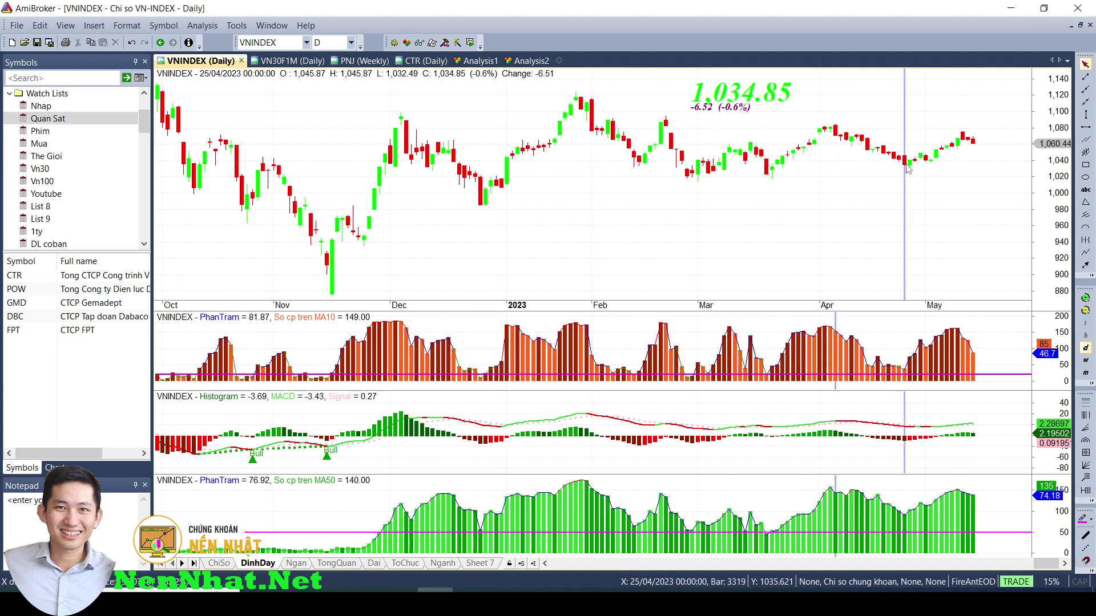
# - Mark the April 2023 decline on the VNINDEX chart with a rectangle and delete it again
pyautogui.click(1085, 165)
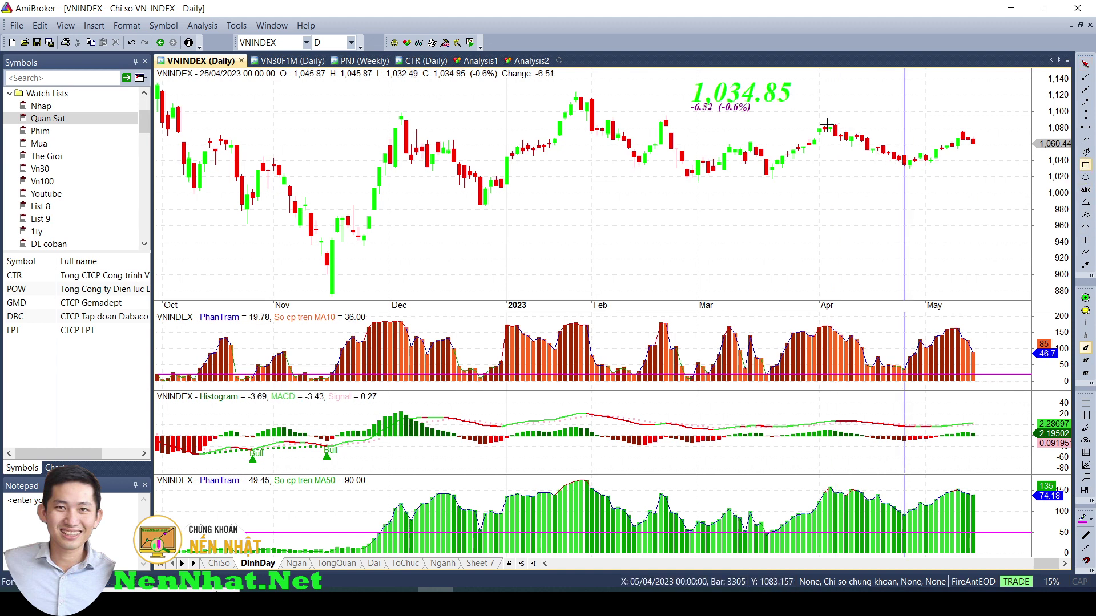
pyautogui.moveTo(824, 125); pyautogui.dragTo(909, 166)
pyautogui.moveTo(908, 142)
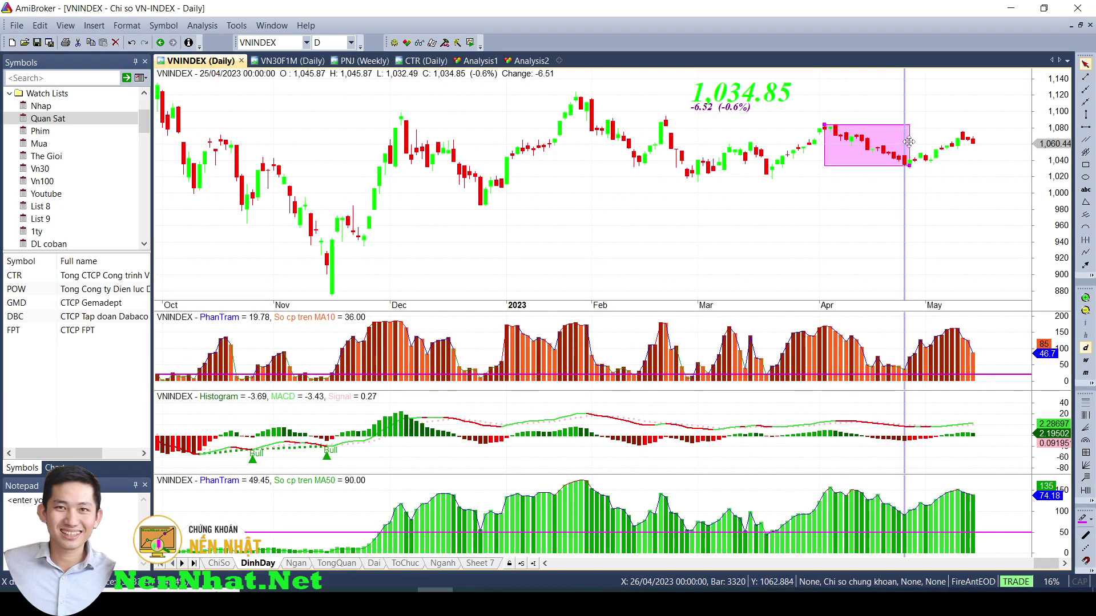
pyautogui.press('Delete')
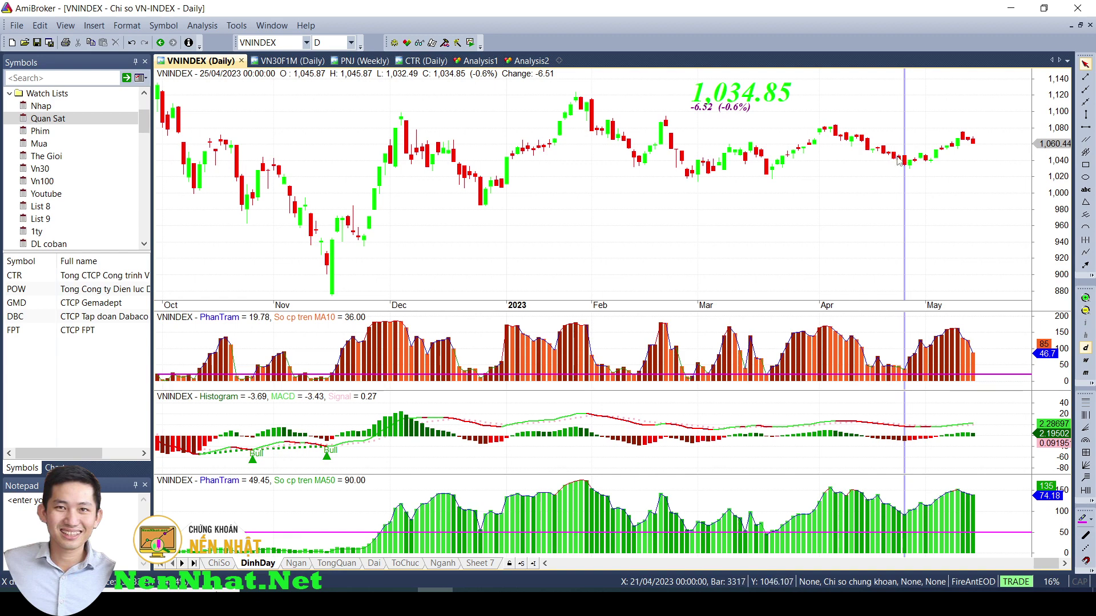
# - Check the 17/05/2023 session on the VNINDEX chart and examine the industry price and volume table on the Ngan sheet
pyautogui.click(975, 156)
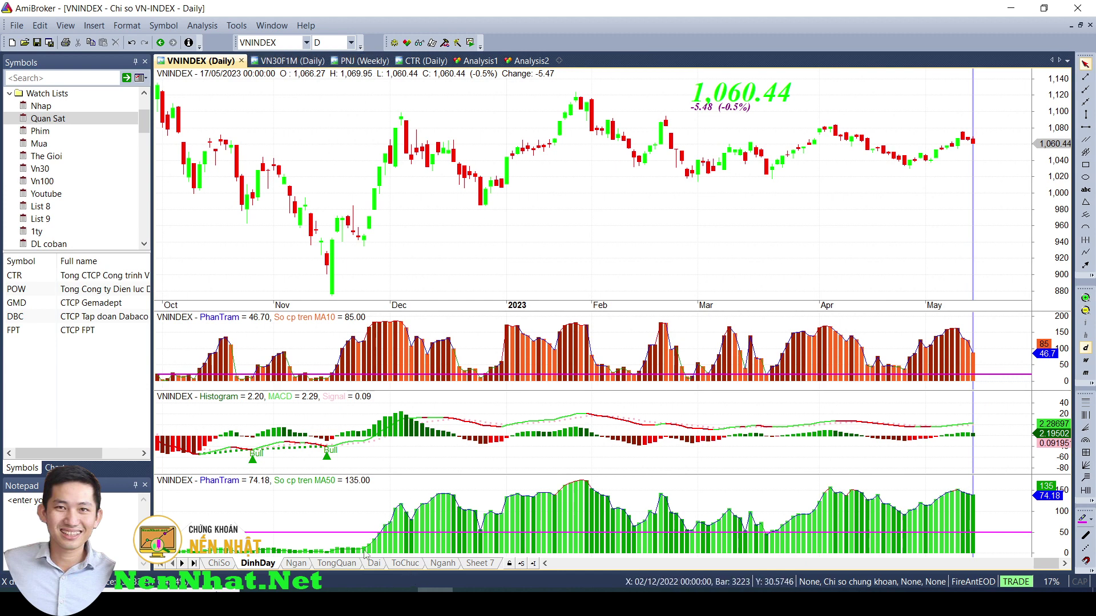
pyautogui.click(296, 563)
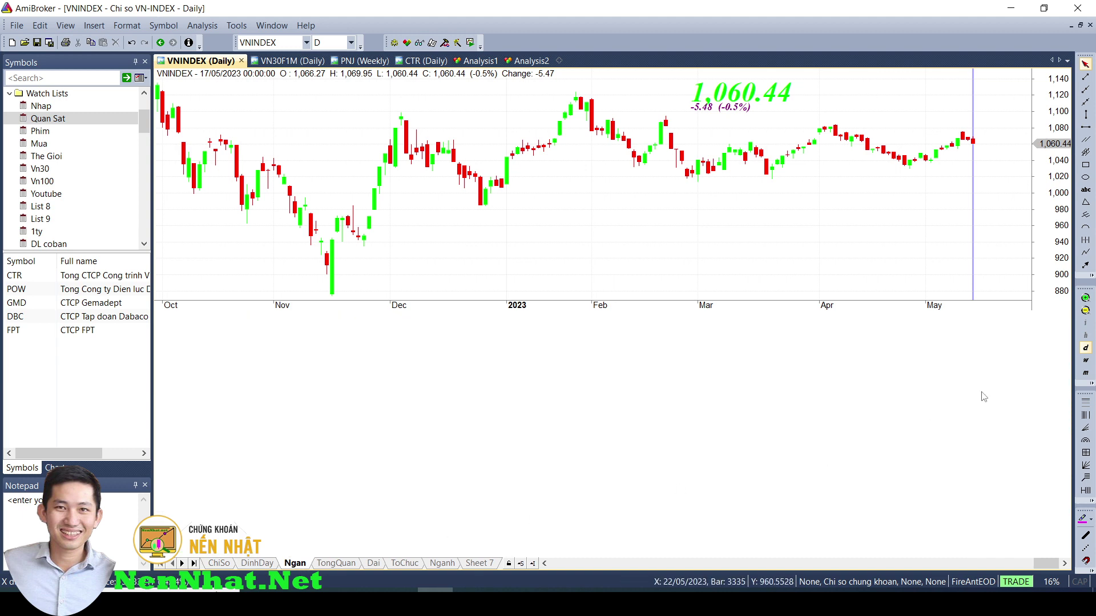
pyautogui.moveTo(982, 396)
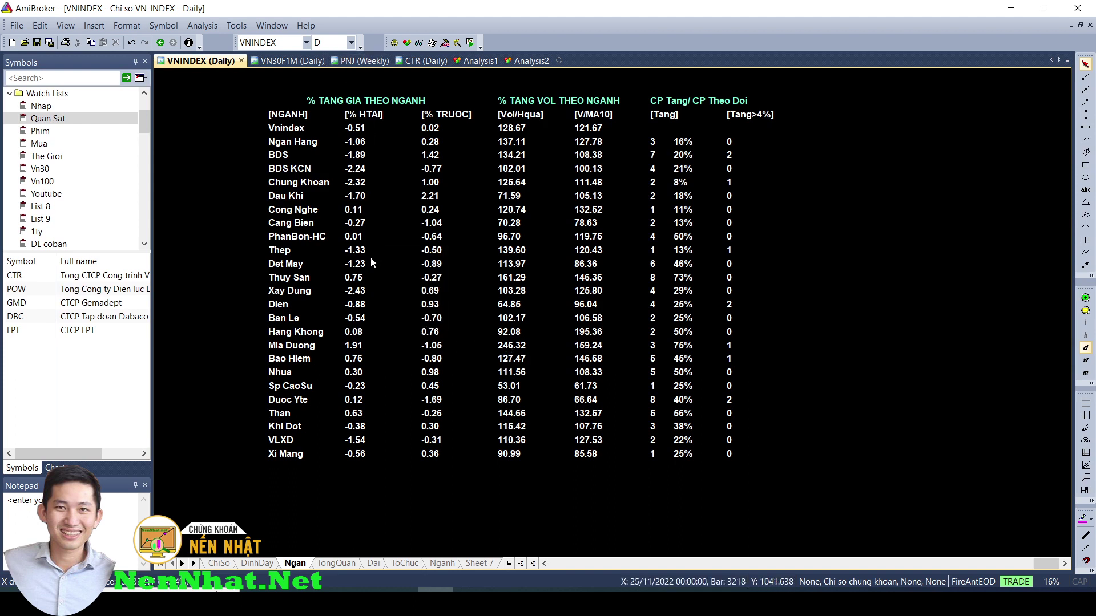
pyautogui.moveTo(374, 278)
pyautogui.moveTo(674, 186)
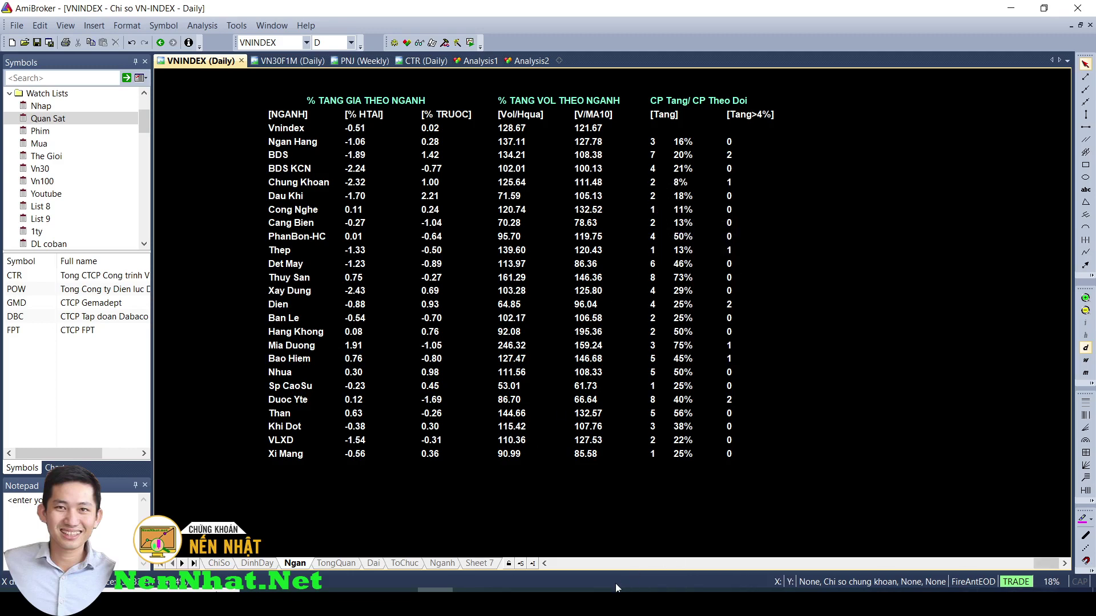
# - Examine the stock heat map by sector on the TongQuan sheet, including HBC in the XAY DUNG group
pyautogui.click(341, 566)
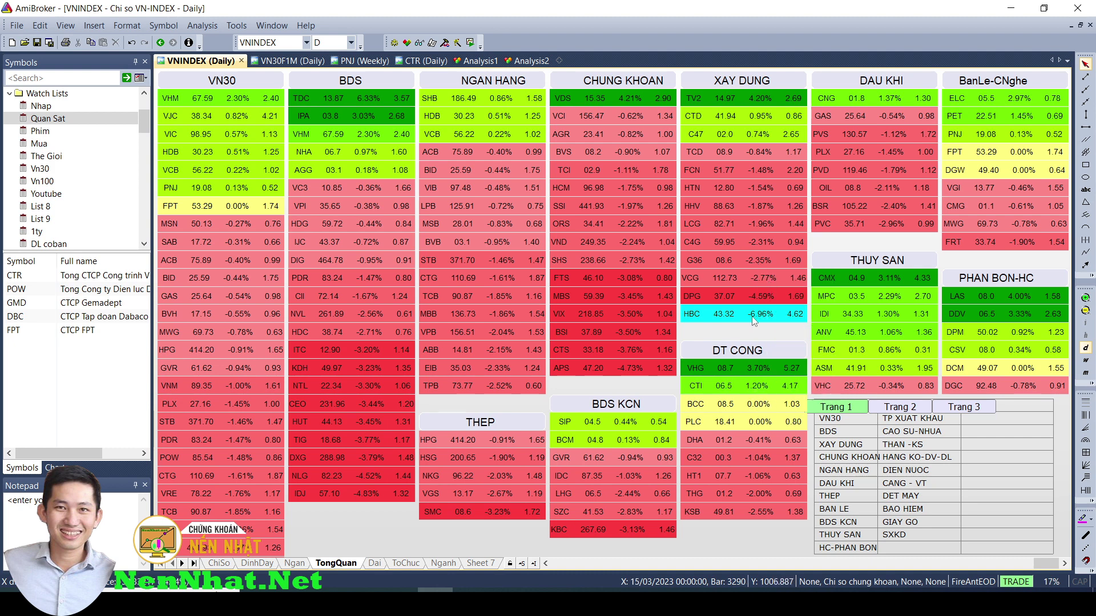
pyautogui.moveTo(751, 321)
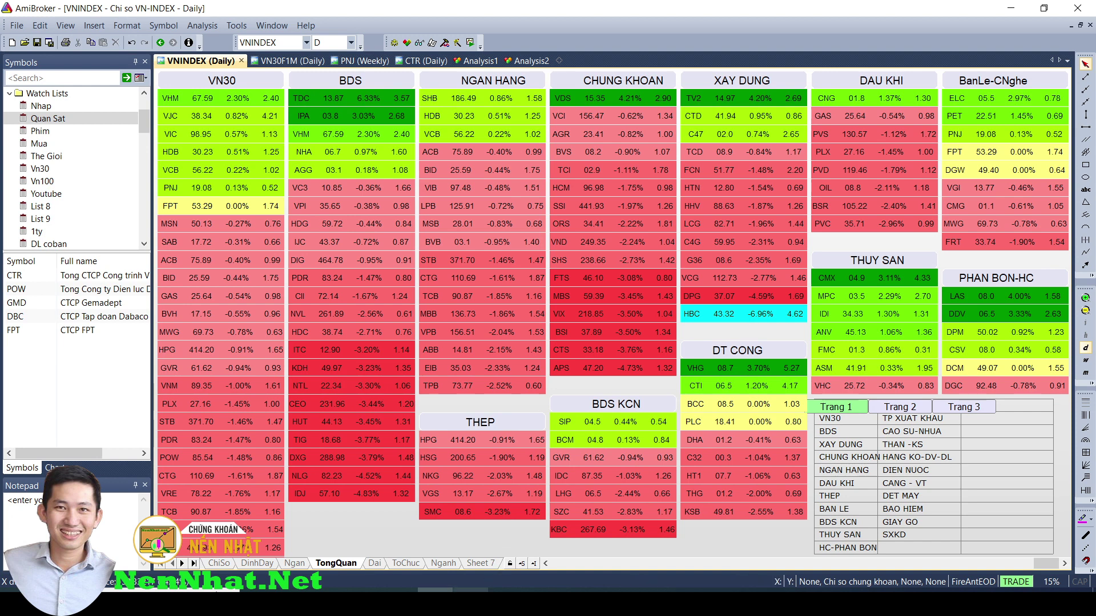
pyautogui.moveTo(788, 313)
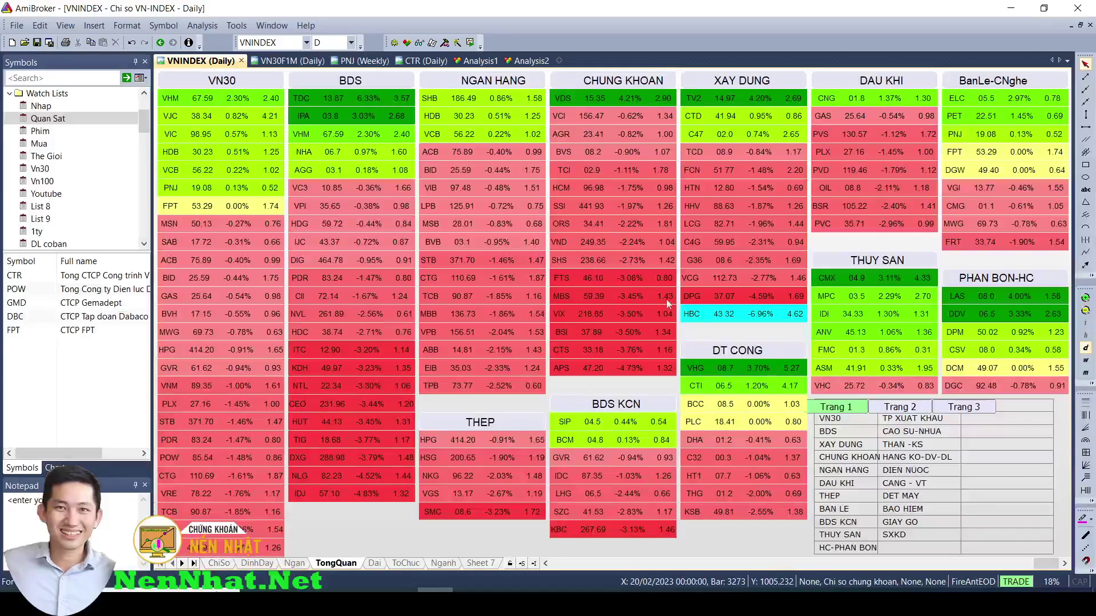
# - Examine the NN and TD buy and sell values for the 17/05/2023 session on the ToChuc sheet
pyautogui.click(405, 563)
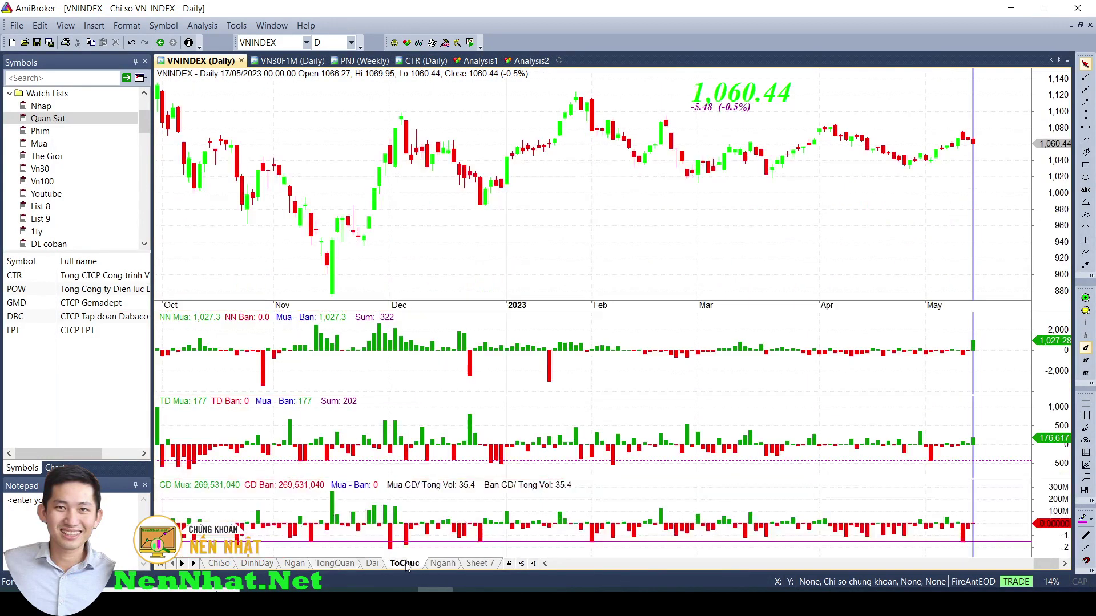
pyautogui.click(963, 358)
pyautogui.click(971, 354)
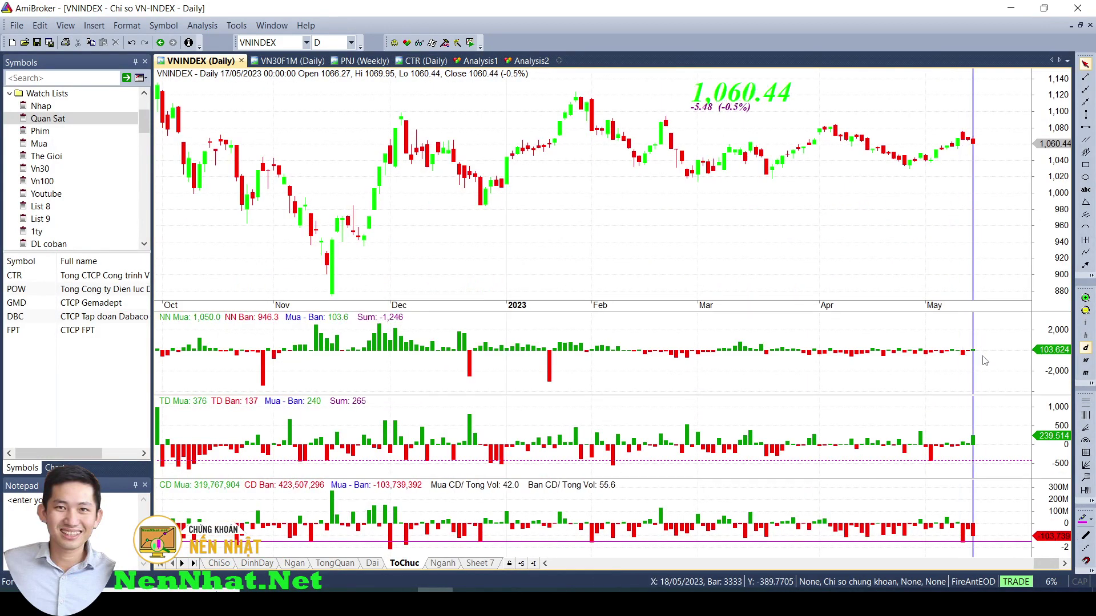
pyautogui.click(919, 590)
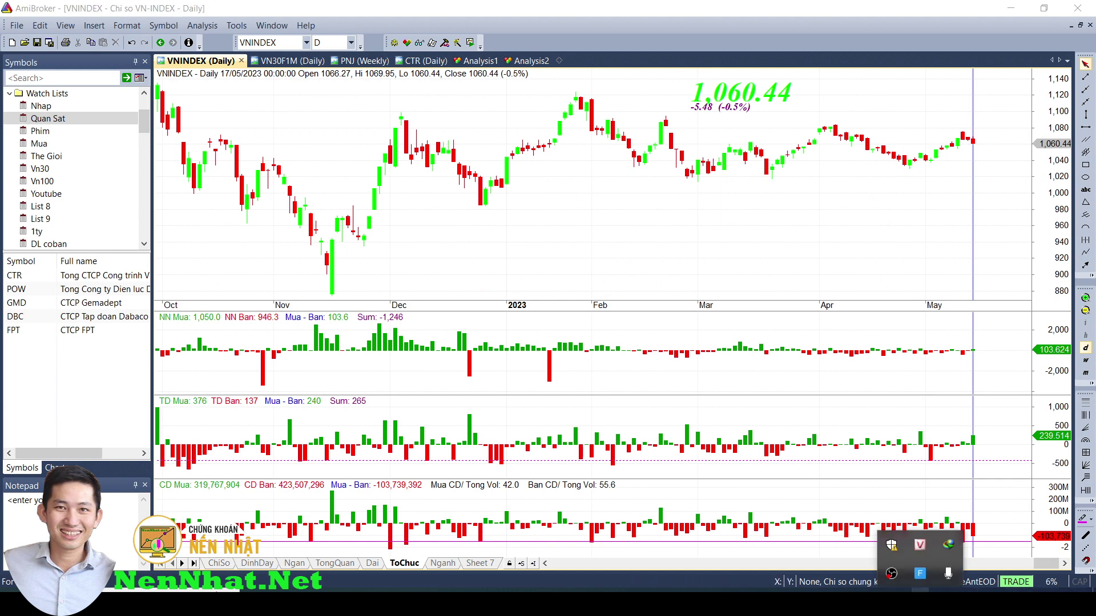
pyautogui.click(919, 590)
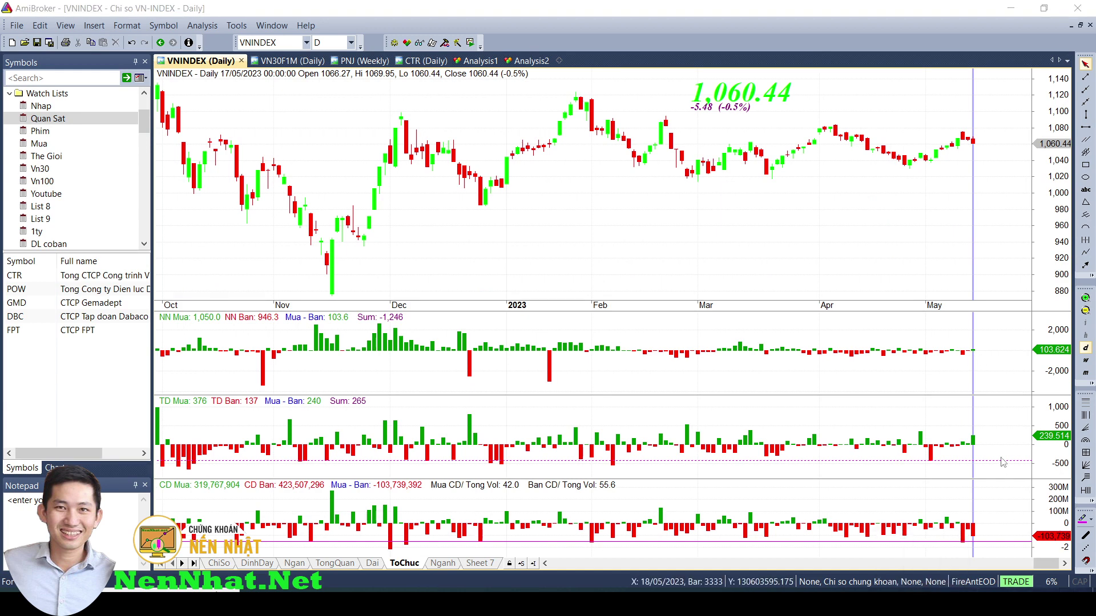
pyautogui.click(968, 451)
pyautogui.click(974, 448)
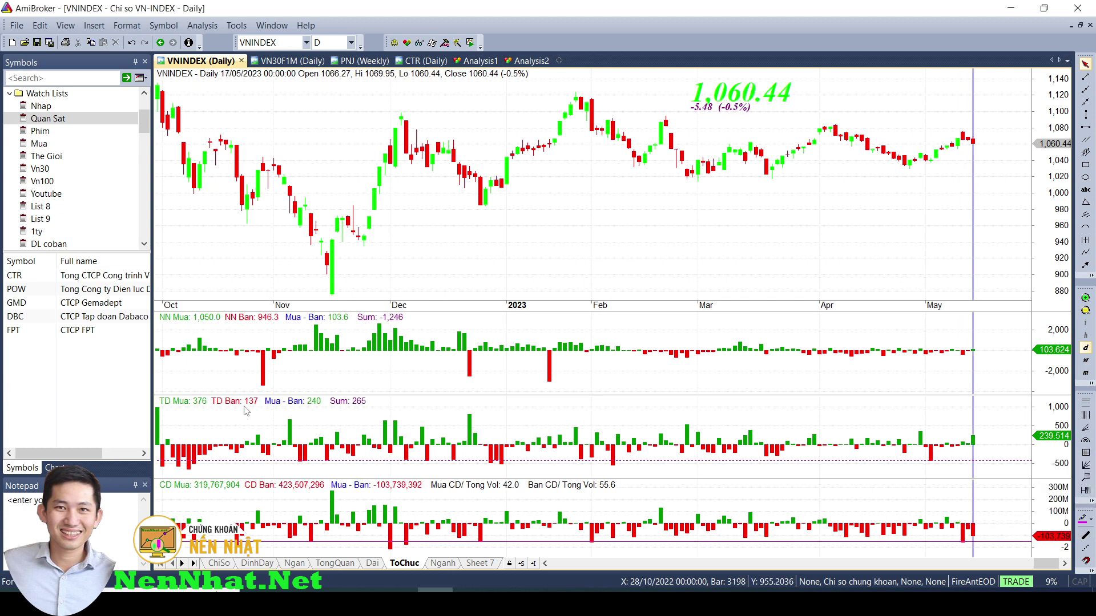
pyautogui.moveTo(320, 405)
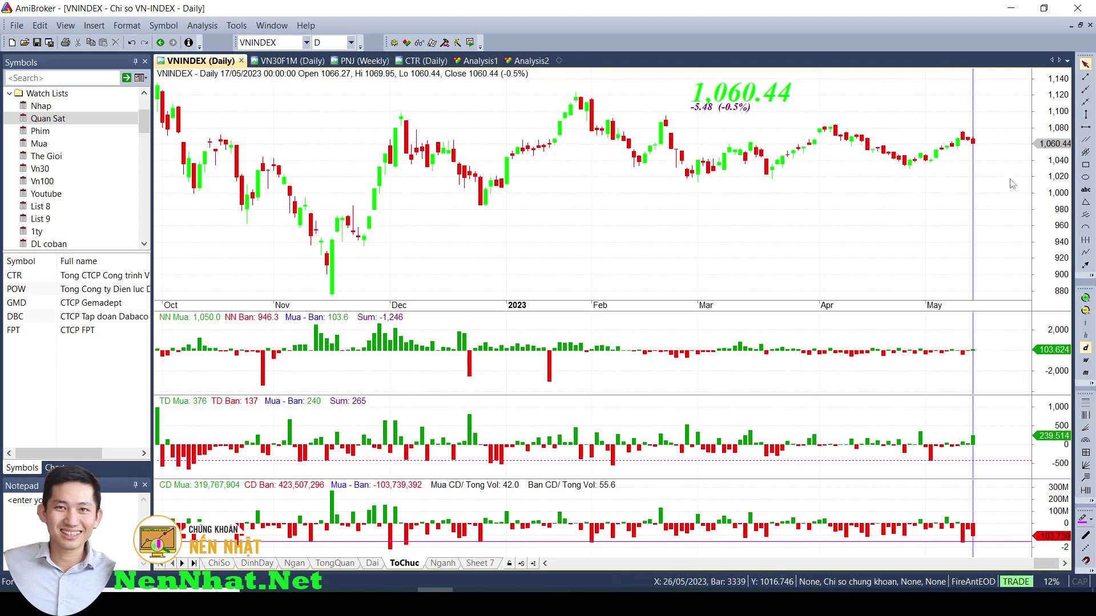
# - Compare the VNINDEX candles and trading figures of the 16/05/2023 and 17/05/2023 sessions
pyautogui.click(969, 150)
pyautogui.click(973, 145)
pyautogui.click(966, 141)
pyautogui.click(973, 144)
pyautogui.click(962, 145)
pyautogui.click(969, 146)
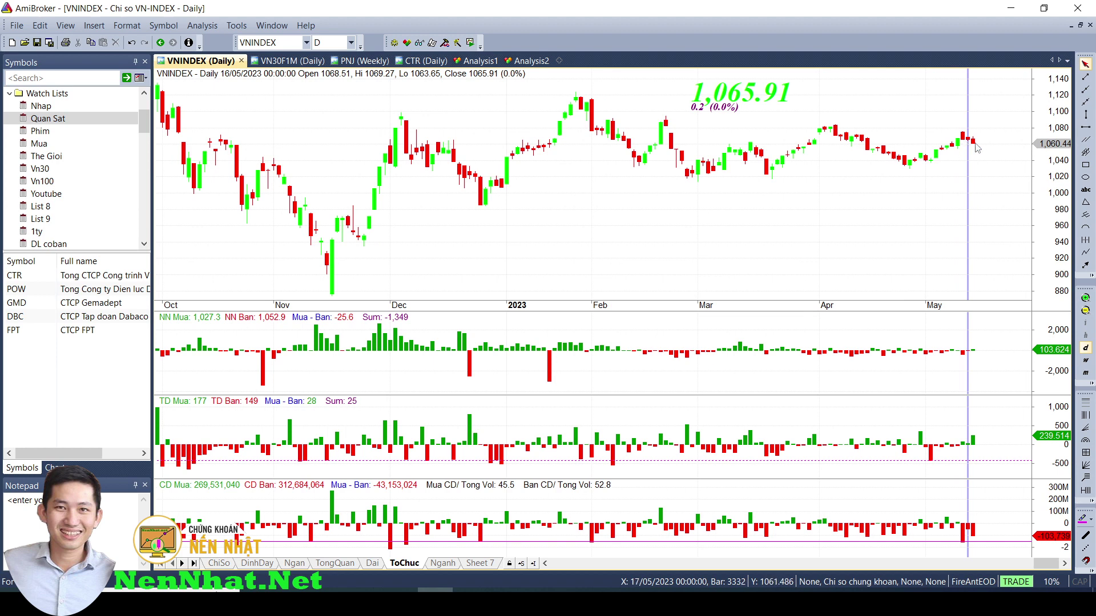
pyautogui.click(976, 147)
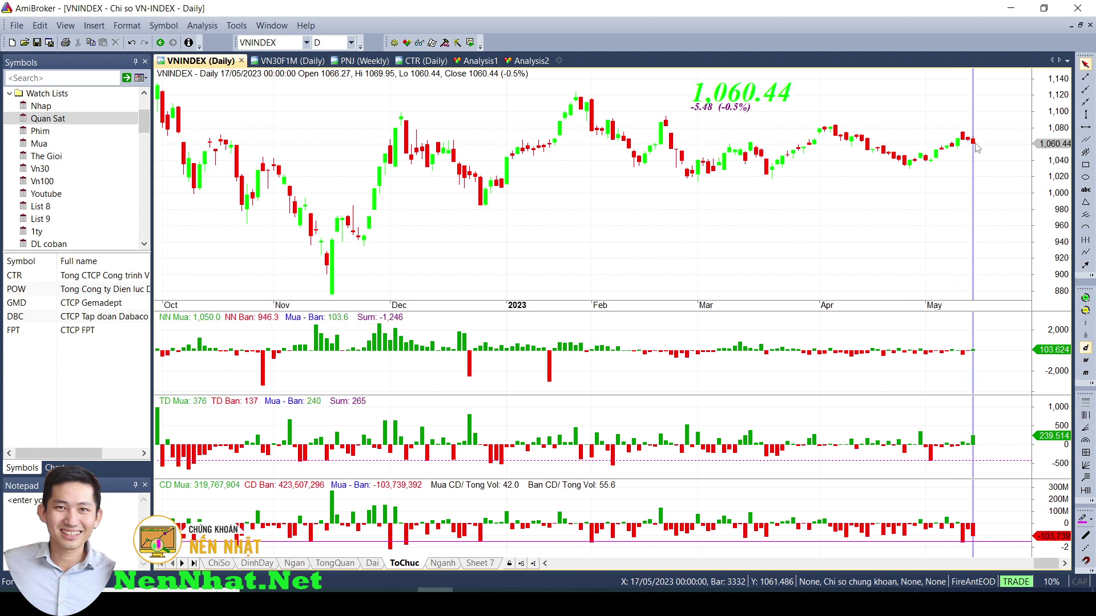
pyautogui.click(972, 357)
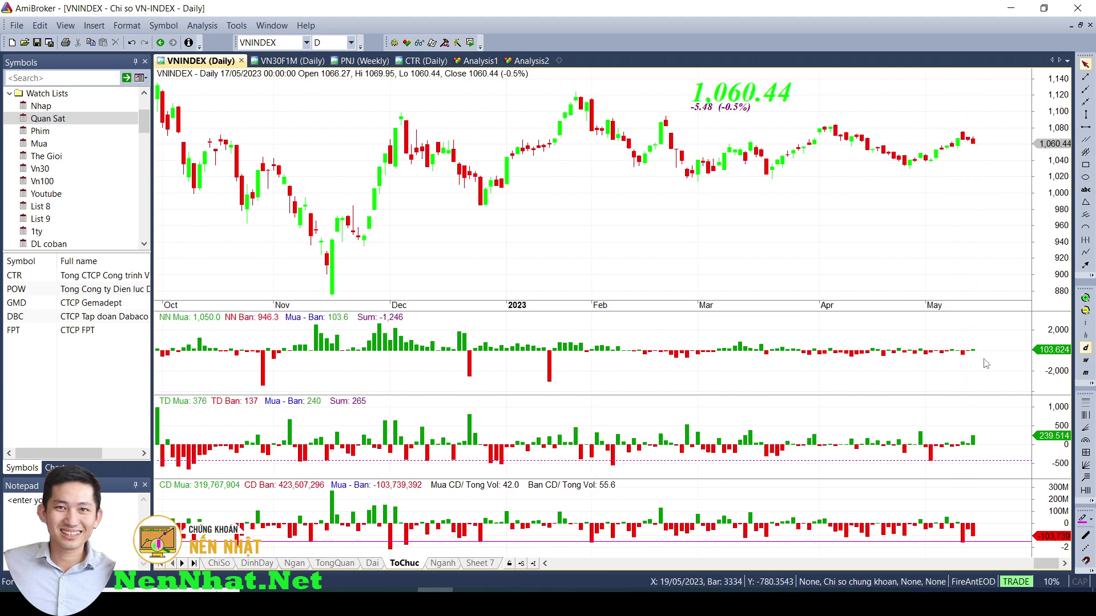
# - Inspect the CD net figures for 15/05/2023, 01/02/2023, 23/12/2022 and 06/12/2022, and return to the 17/05/2023 session
pyautogui.click(963, 539)
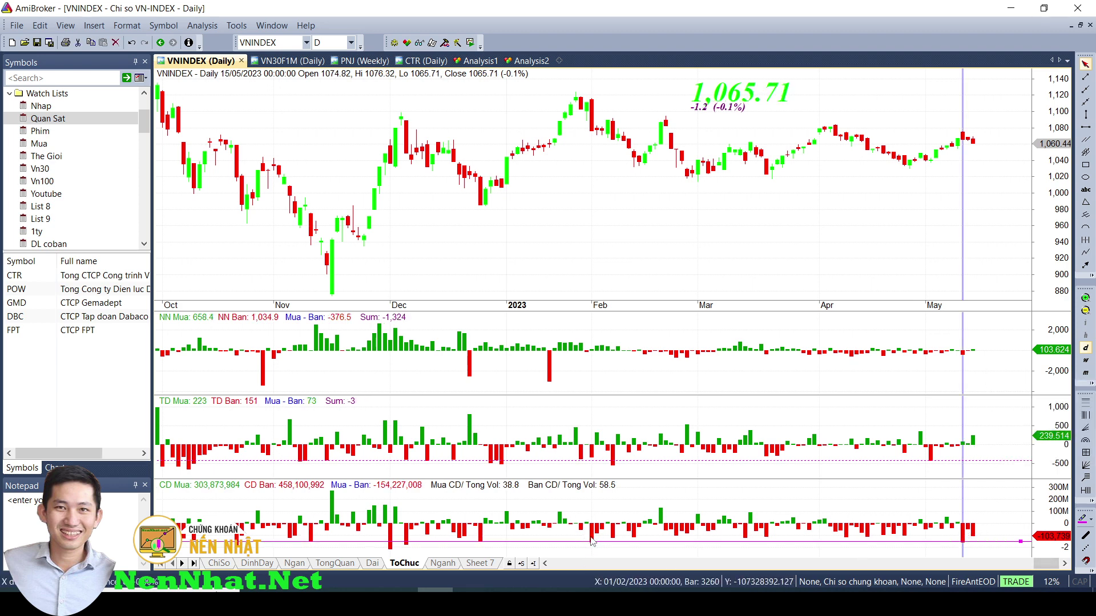
pyautogui.click(591, 540)
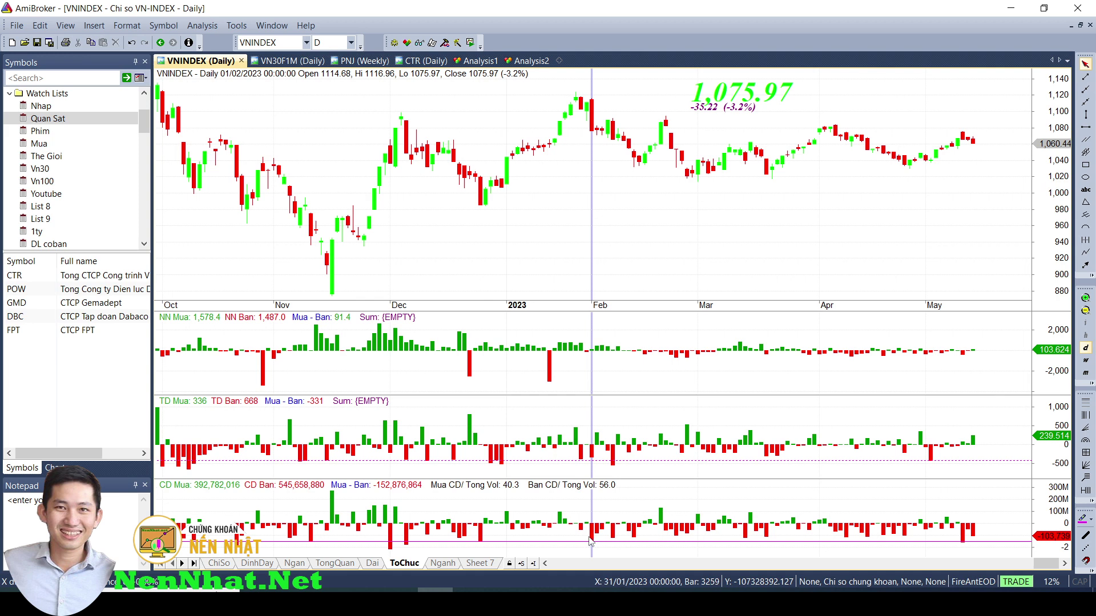
pyautogui.click(477, 537)
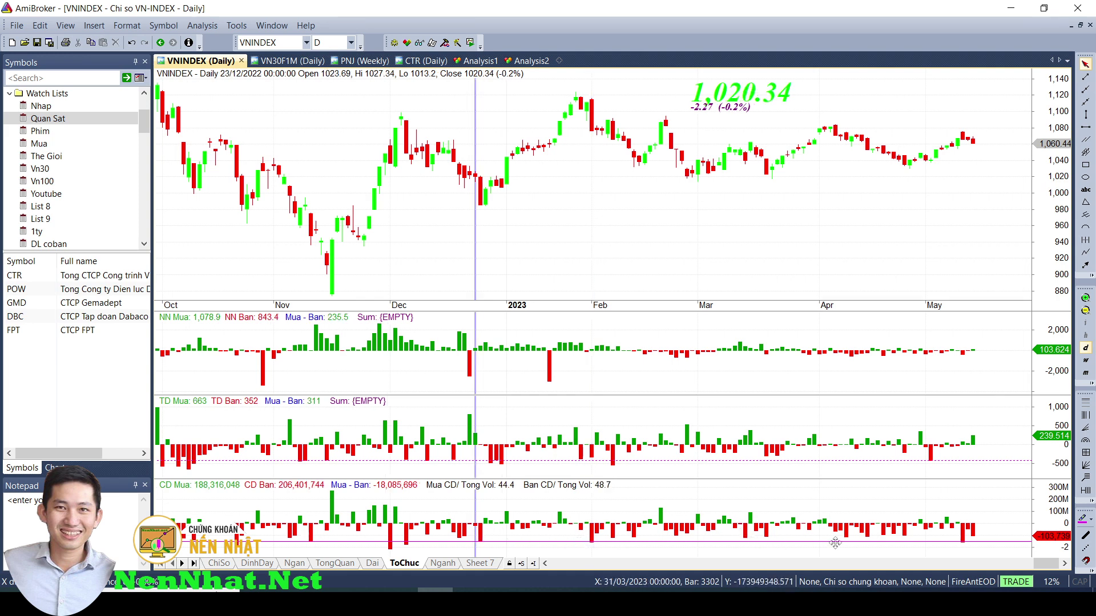
pyautogui.click(406, 539)
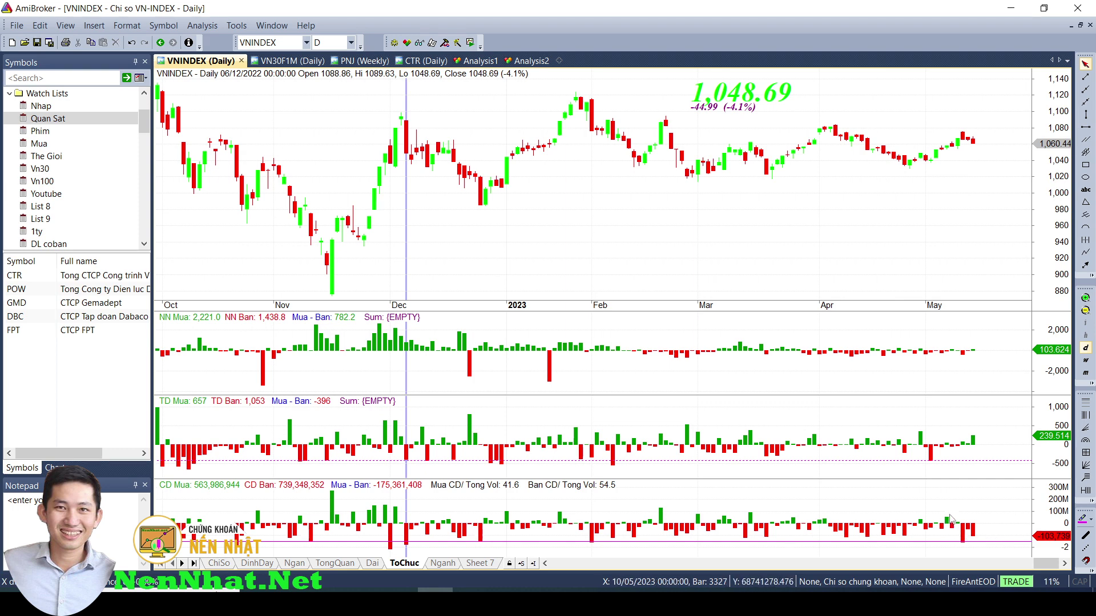
pyautogui.click(977, 366)
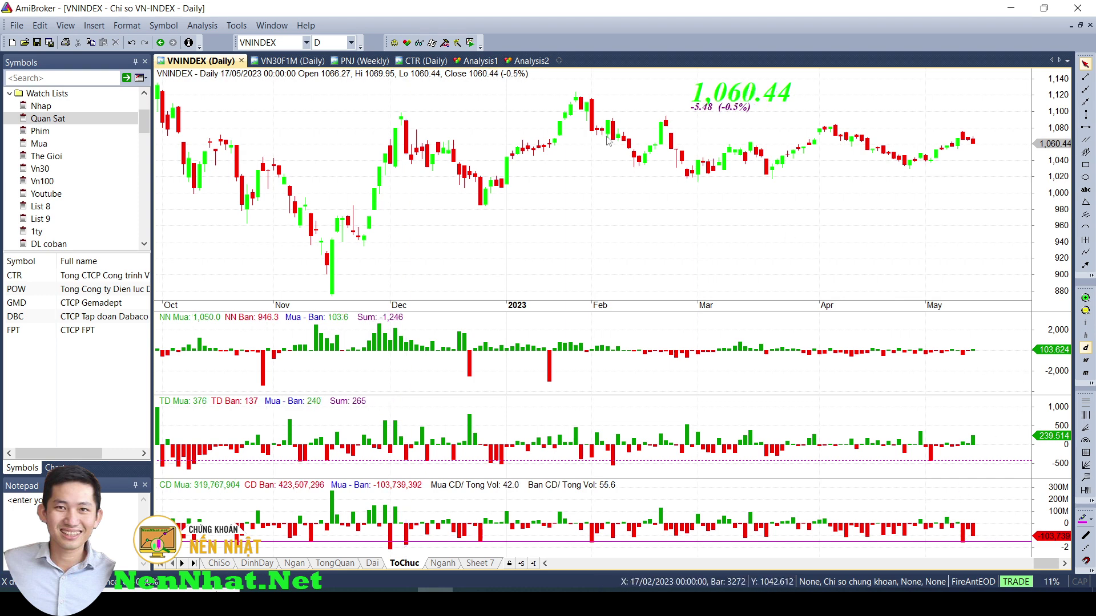
# - Switch to Analysis1, collapse the Watch Lists and Co ban groups, and expand the NuocNgoai folder of custom formulas
pyautogui.click(475, 61)
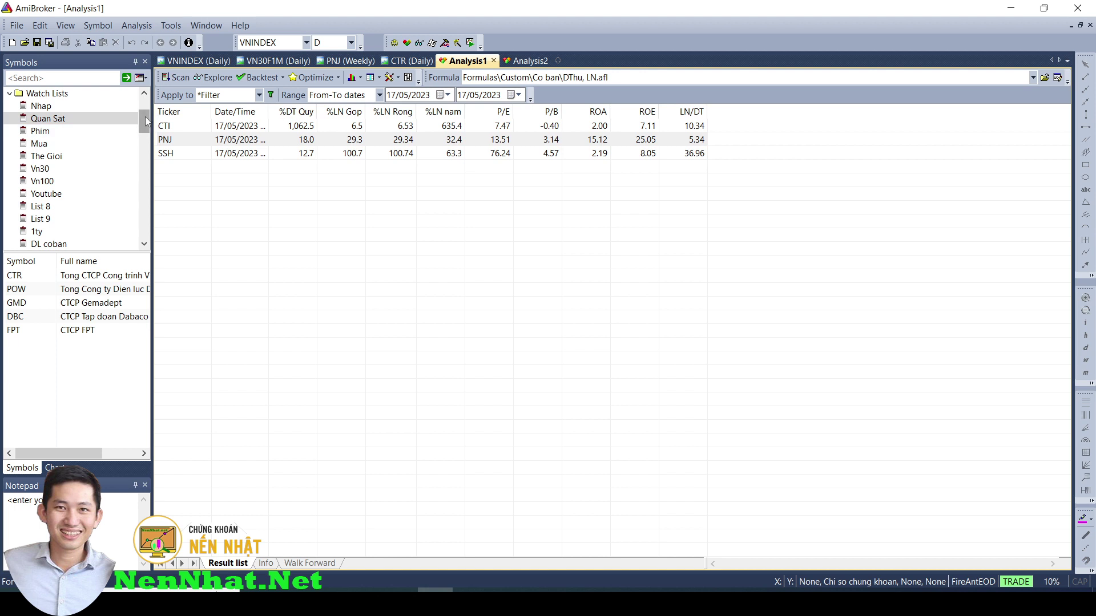
pyautogui.scroll(2, 147, 121)
pyautogui.doubleClick(45, 169)
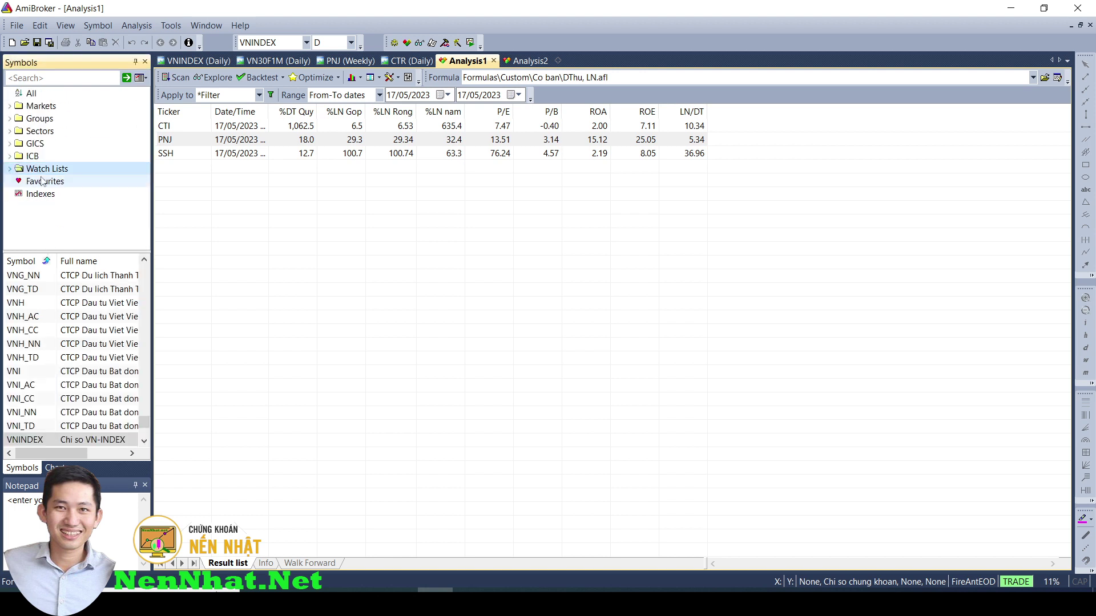
pyautogui.click(55, 468)
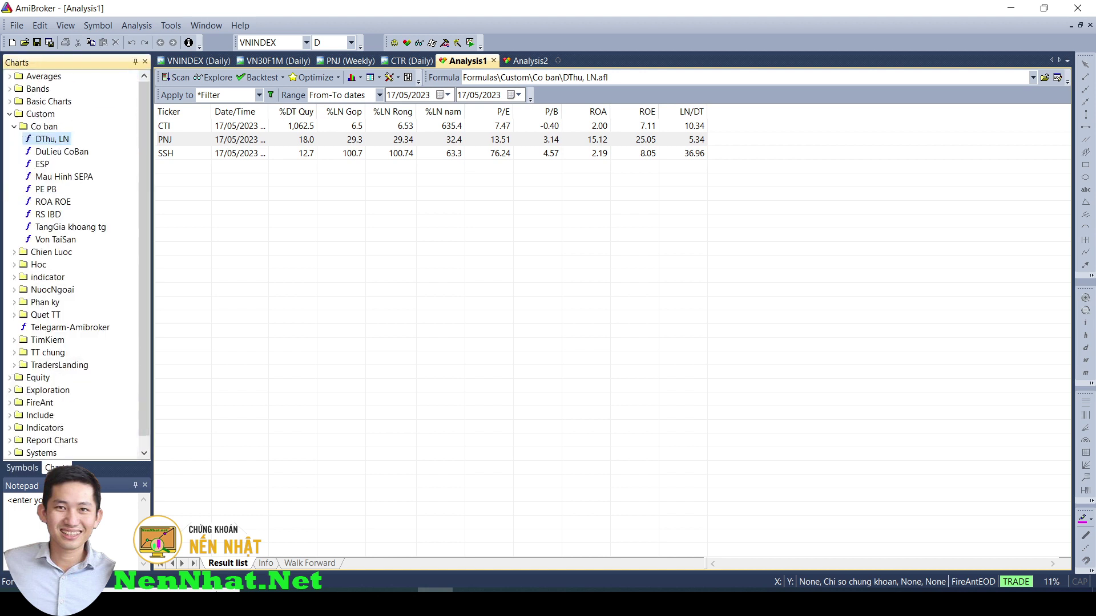
pyautogui.click(15, 126)
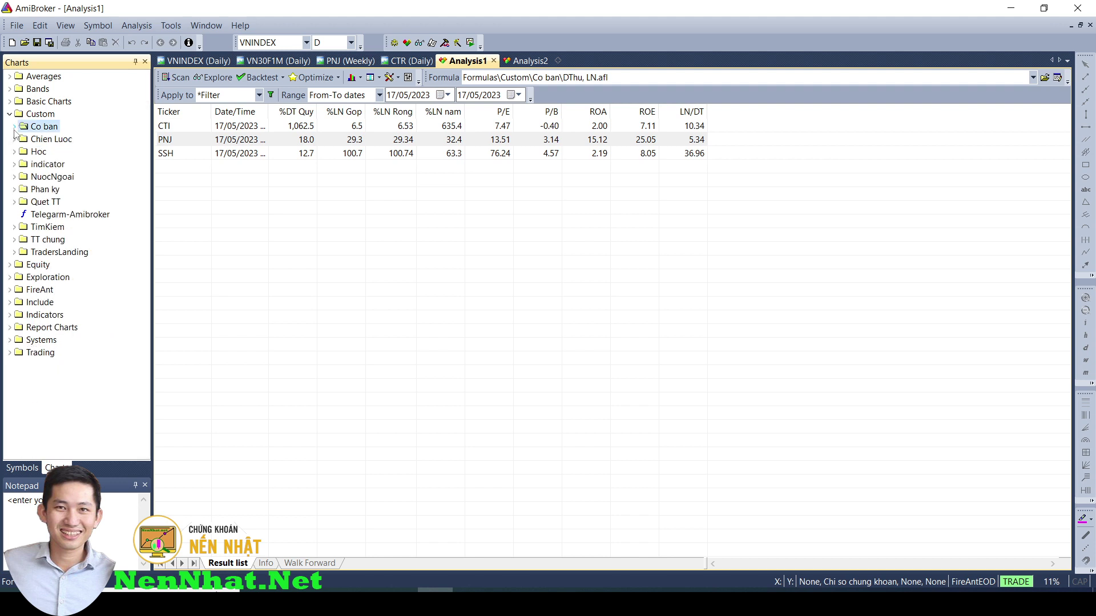
pyautogui.click(14, 178)
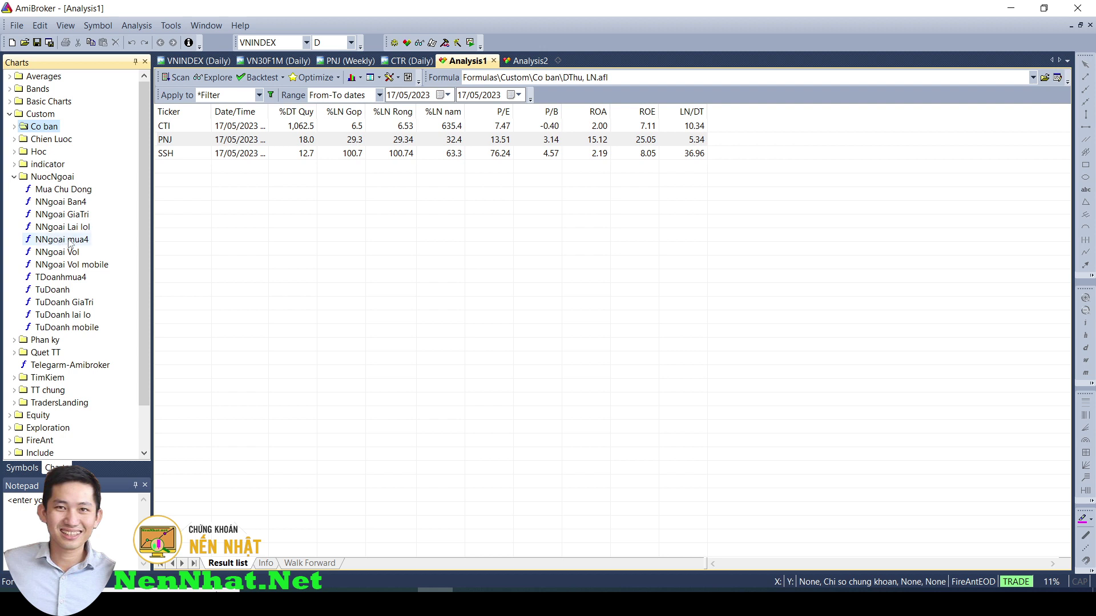
# - Load the NNgoai mua4 formula from the NuocNgoai folder into the analysis
pyautogui.rightClick(49, 191)
pyautogui.click(43, 220)
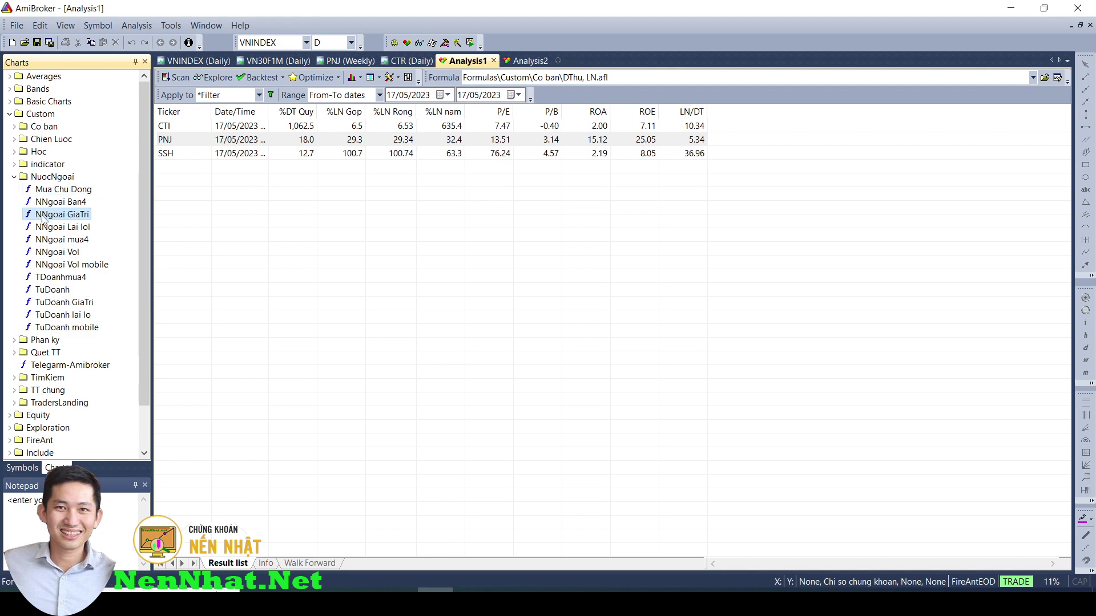
pyautogui.rightClick(67, 241)
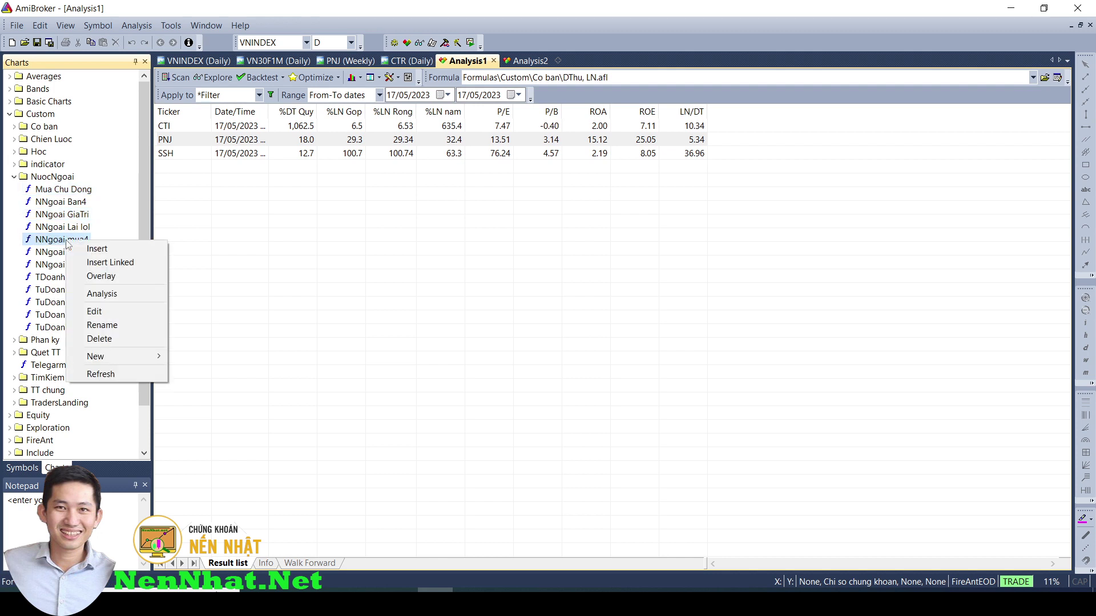
pyautogui.click(101, 294)
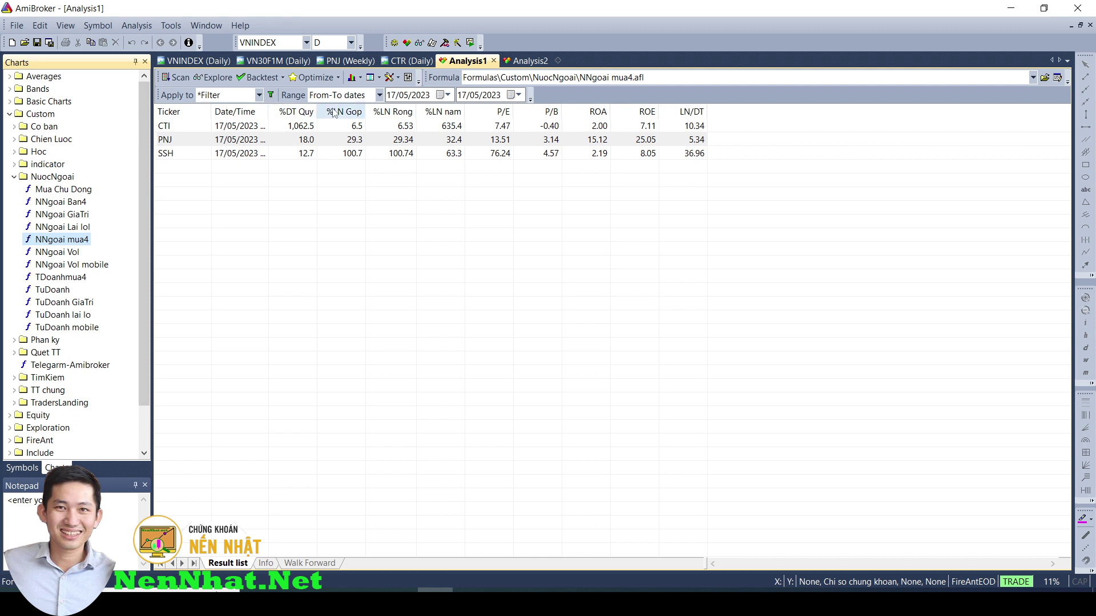
# - Explore the filtered stocks with the NNgoai mua4 formula and widen the Ten column to fit the full company names
pyautogui.click(221, 80)
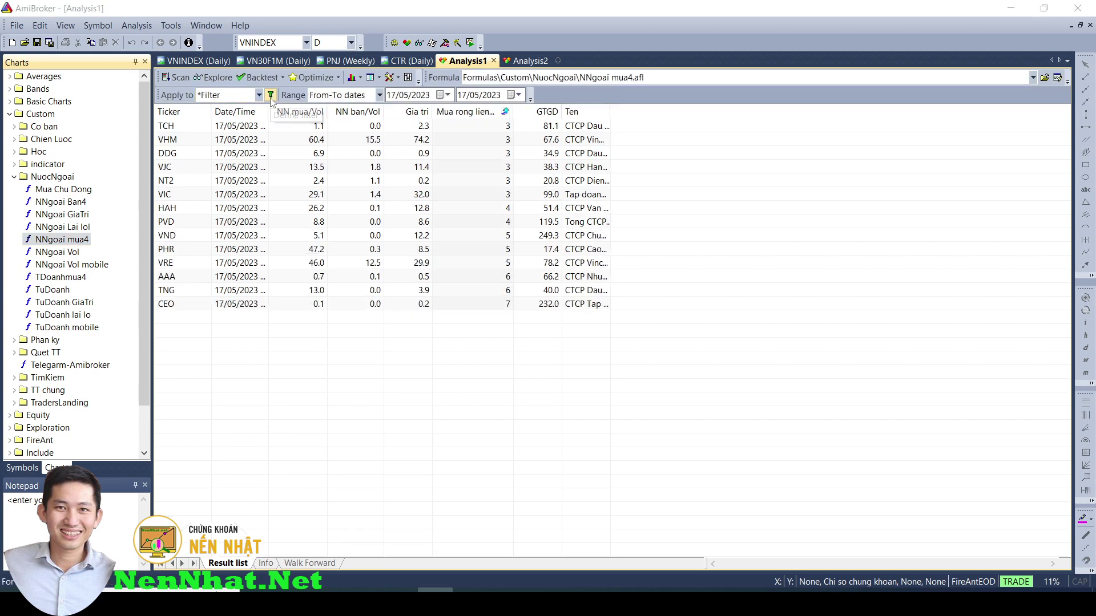
pyautogui.click(271, 96)
pyautogui.click(680, 172)
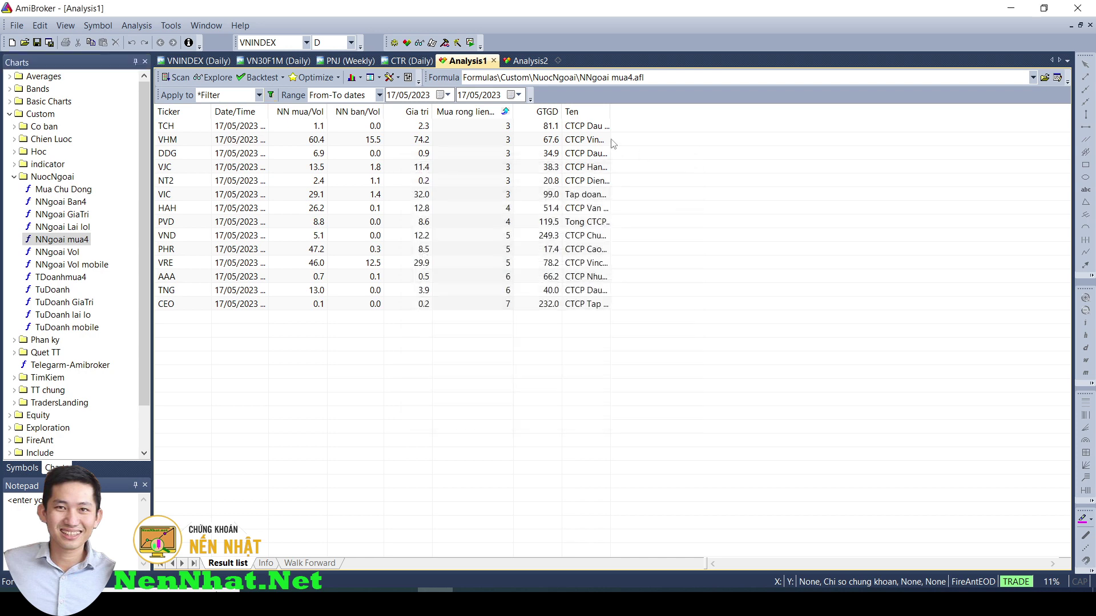
pyautogui.doubleClick(612, 107)
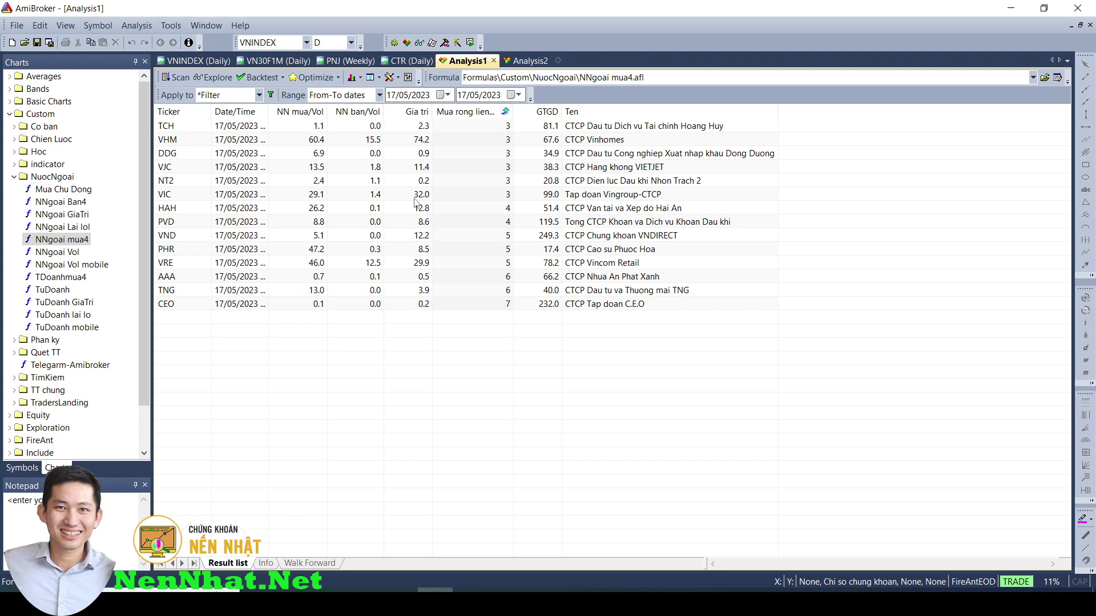
# - Sort the results by Gia tri, select VRE and show its daily chart on the ToChuc sheet
pyautogui.click(423, 112)
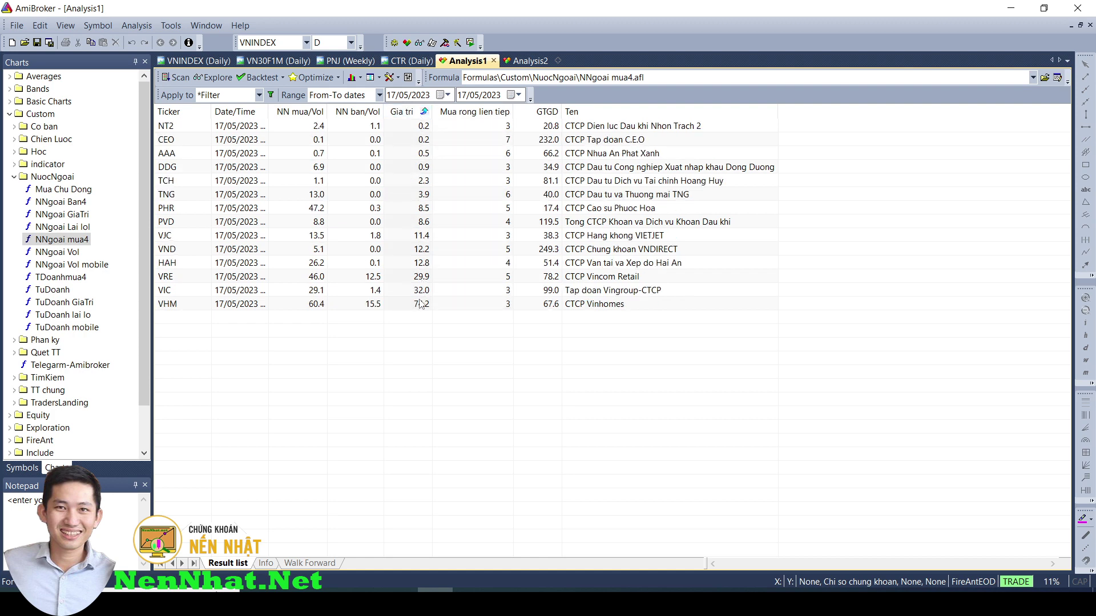
pyautogui.click(414, 278)
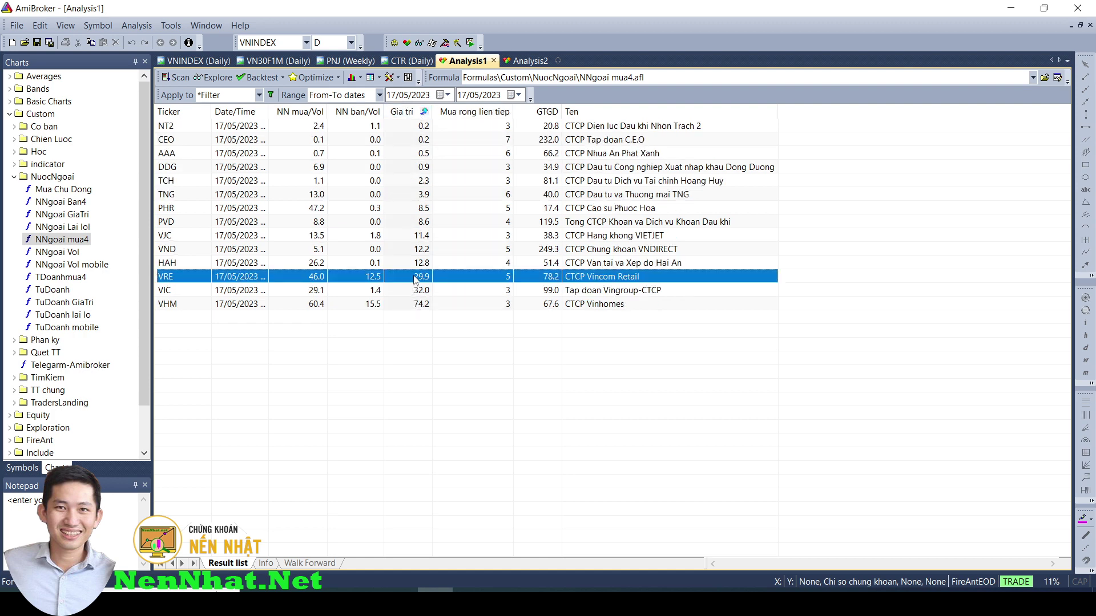
pyautogui.click(411, 62)
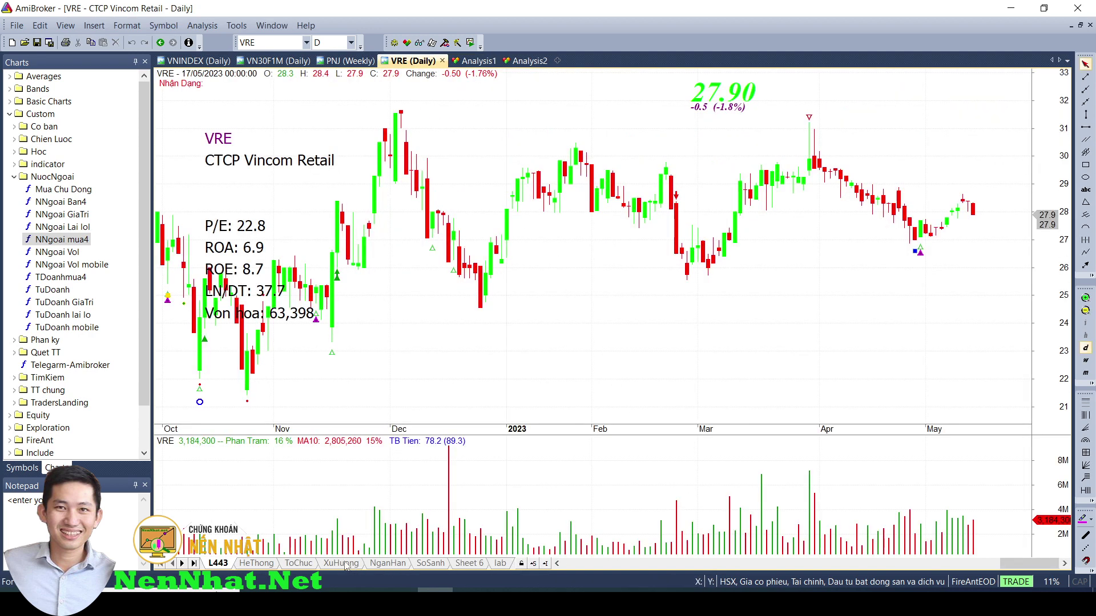
pyautogui.click(298, 563)
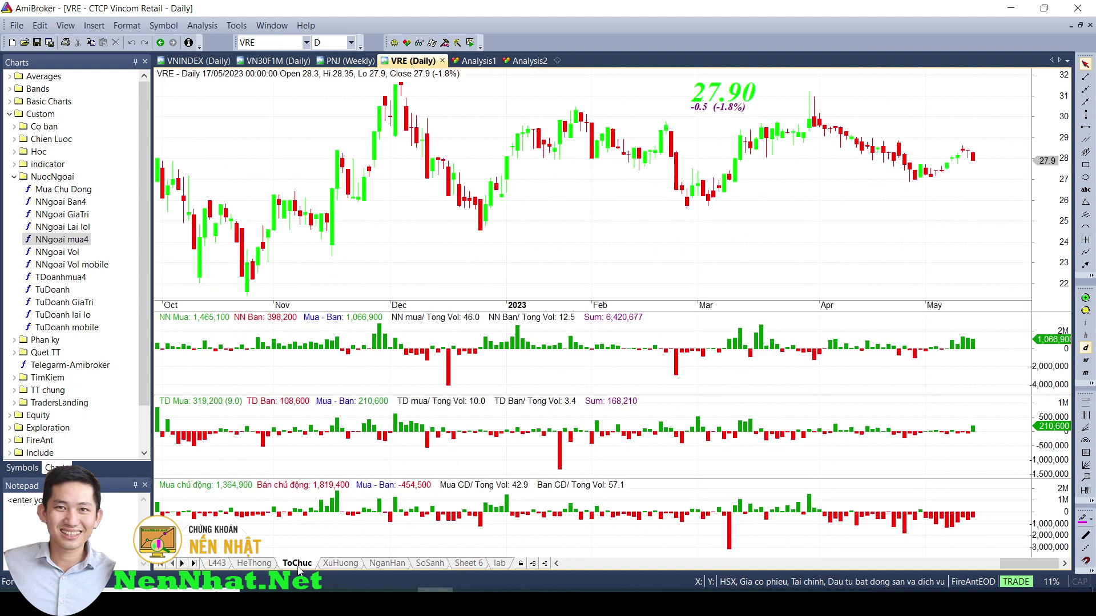
# - Inspect VRE's net foreign trading for 16/05/2023, 09/03/2023 and the latest sessions up to 17/05/2023
pyautogui.click(964, 357)
pyautogui.click(972, 355)
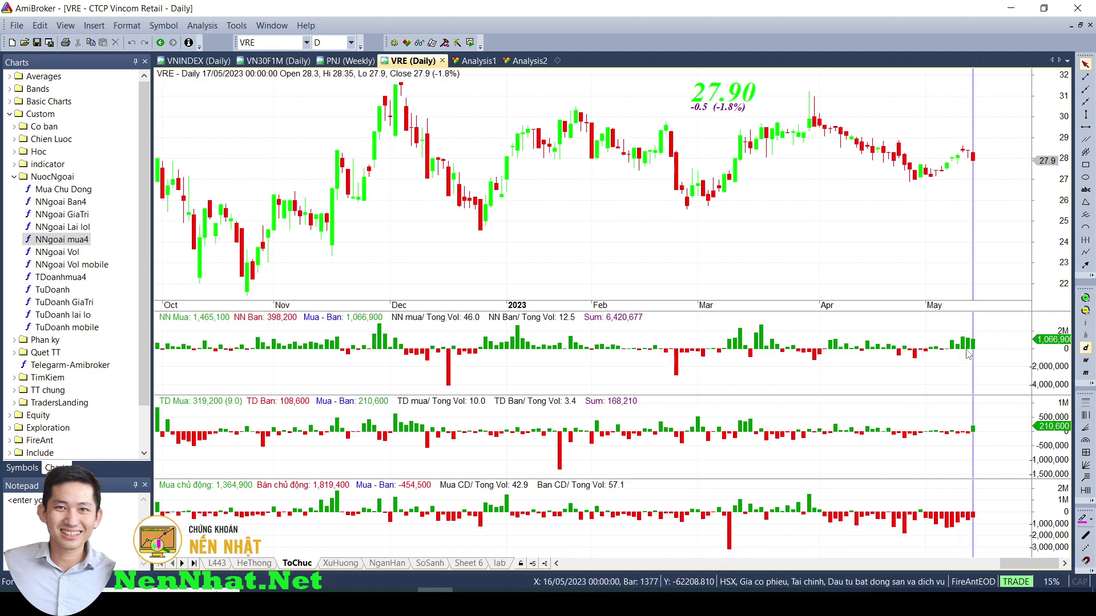
pyautogui.press('Left')
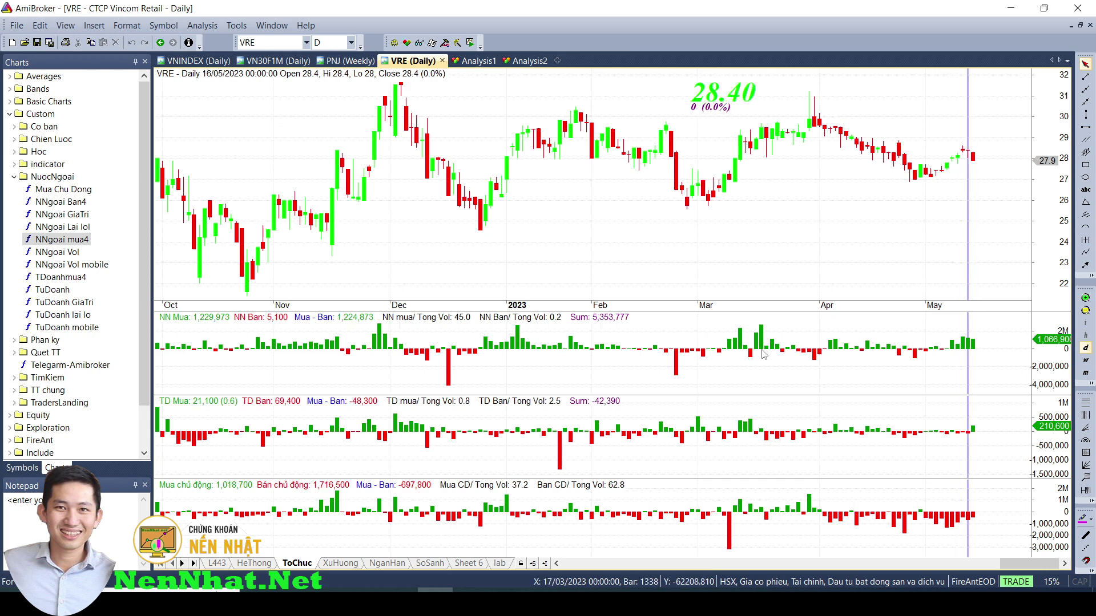
pyautogui.click(732, 351)
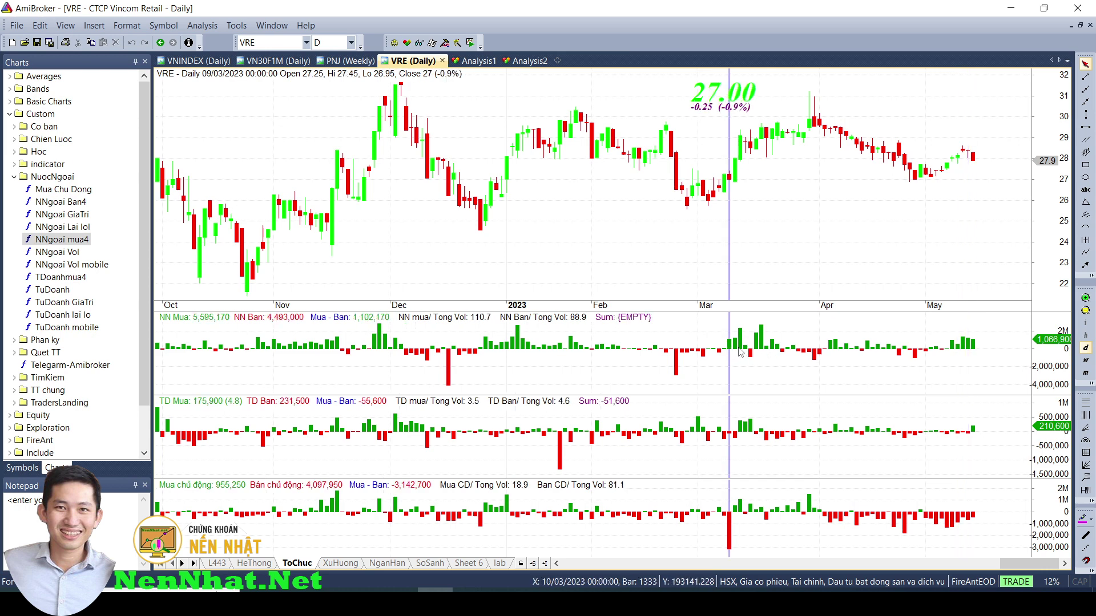
pyautogui.click(963, 353)
pyautogui.click(973, 354)
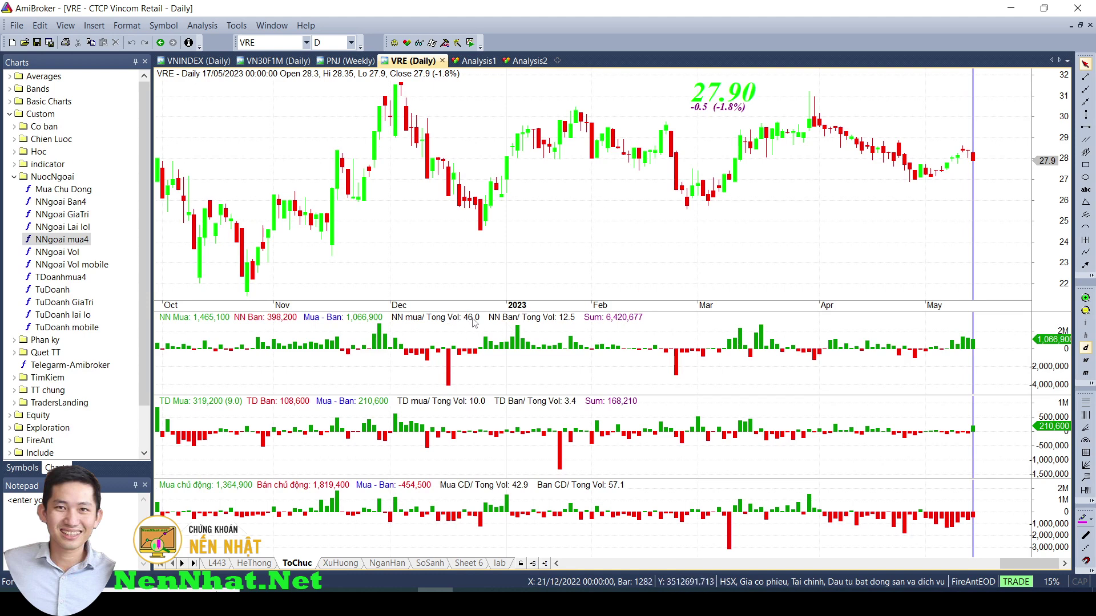
pyautogui.click(951, 352)
pyautogui.click(962, 354)
pyautogui.click(972, 354)
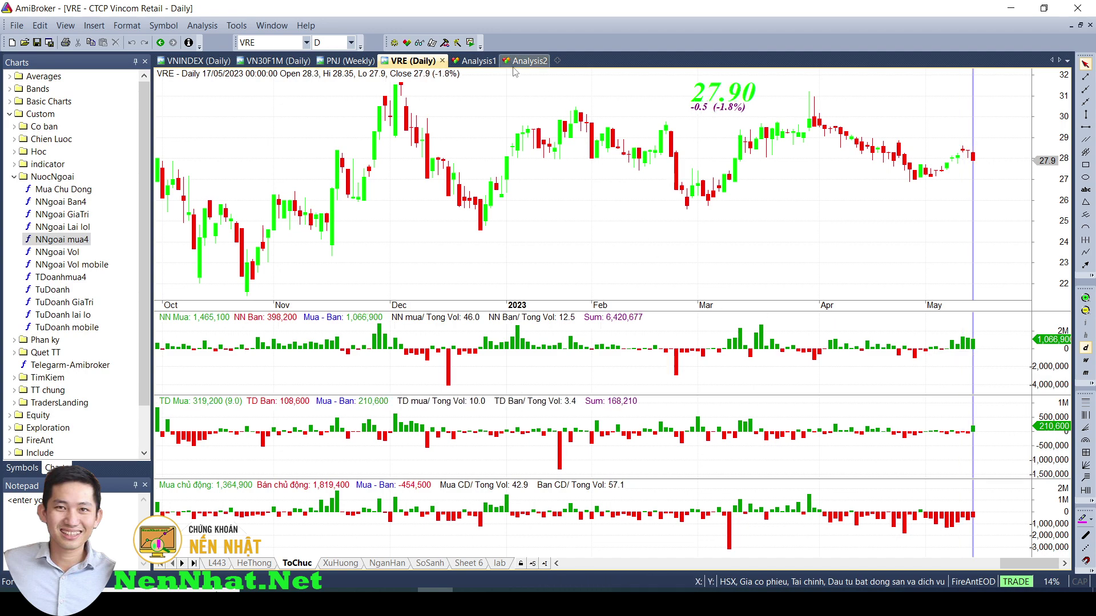
# - Open VND from the Analysis1 results and examine its foreign net trading session by session from 10/05/2023 to 17/05/2023
pyautogui.click(489, 64)
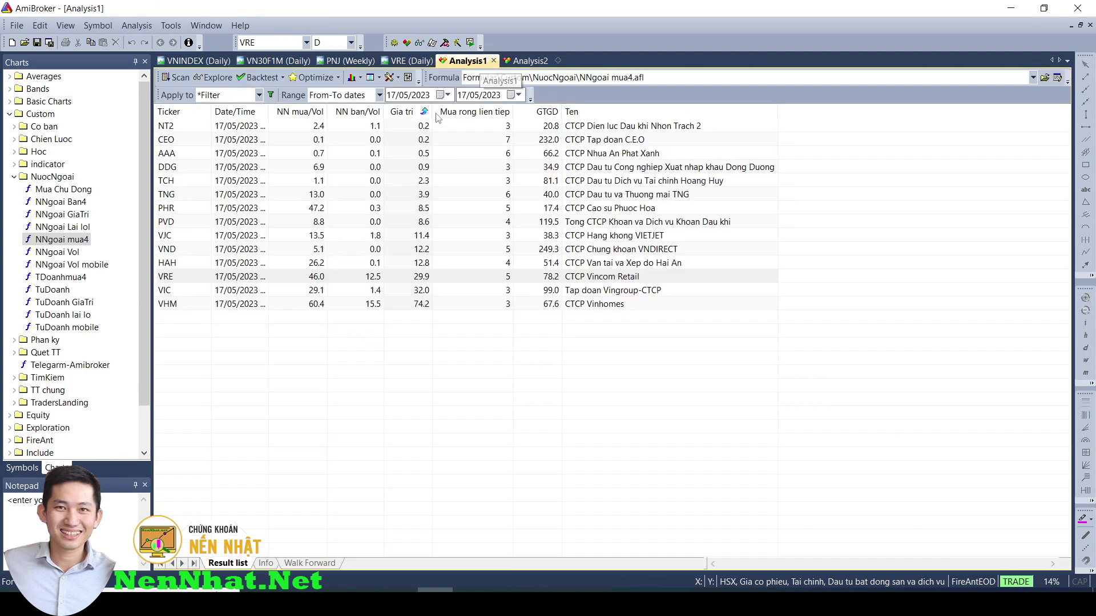
pyautogui.doubleClick(420, 249)
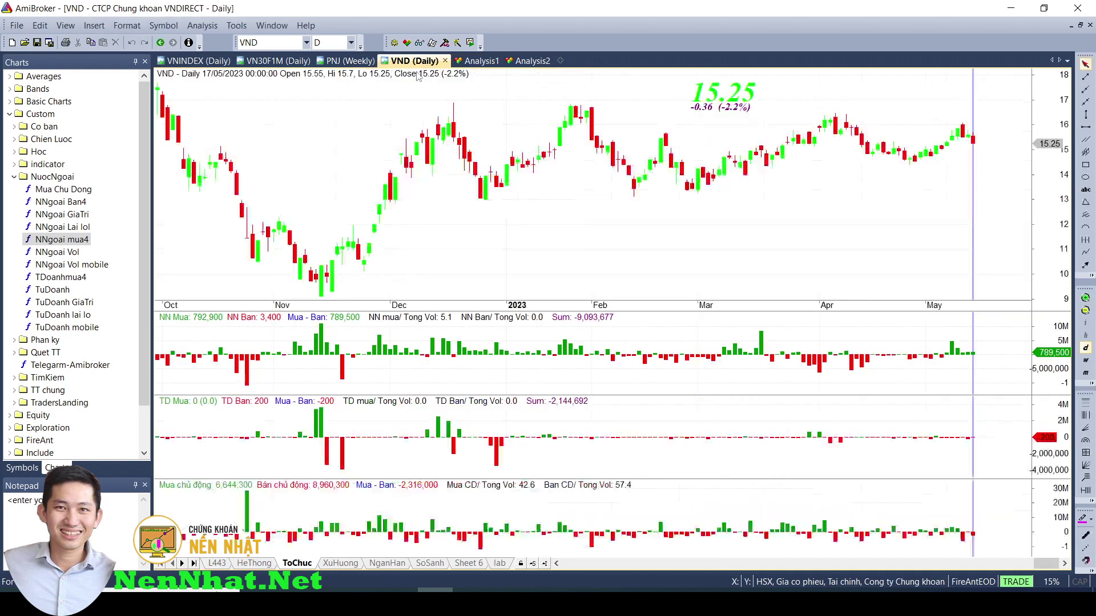
pyautogui.click(947, 357)
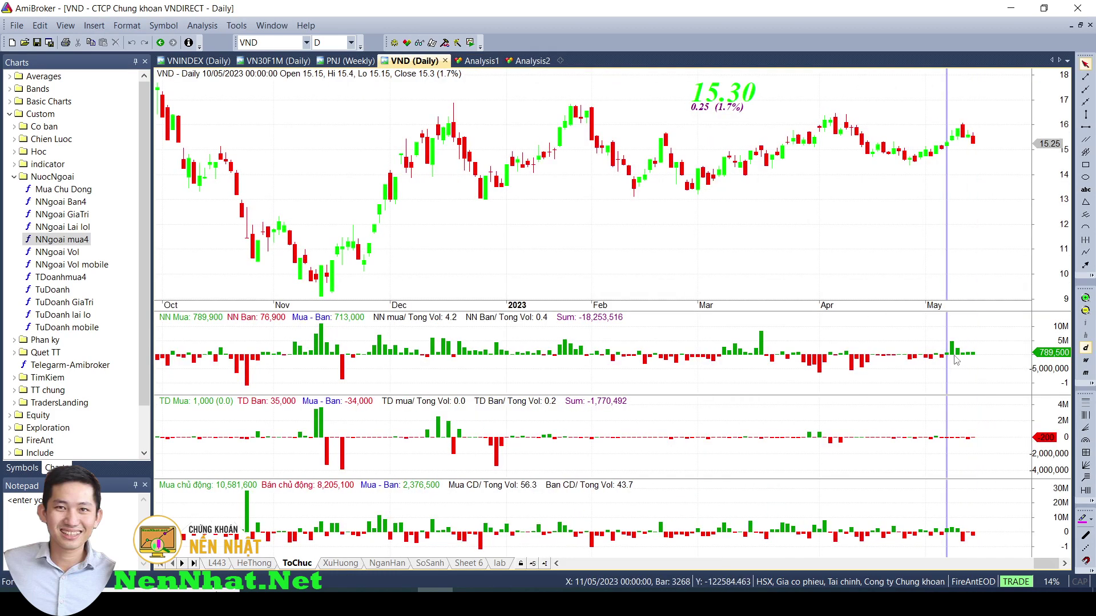
pyautogui.press('Right')
pyautogui.press('Right')
pyautogui.press('Right')
pyautogui.press('Right')
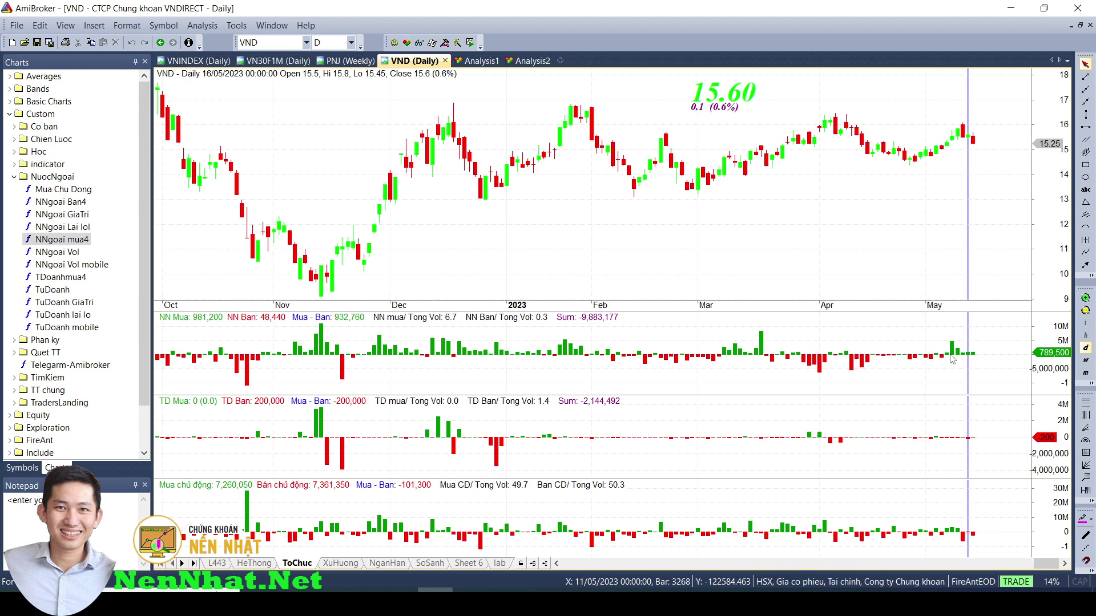
pyautogui.click(975, 360)
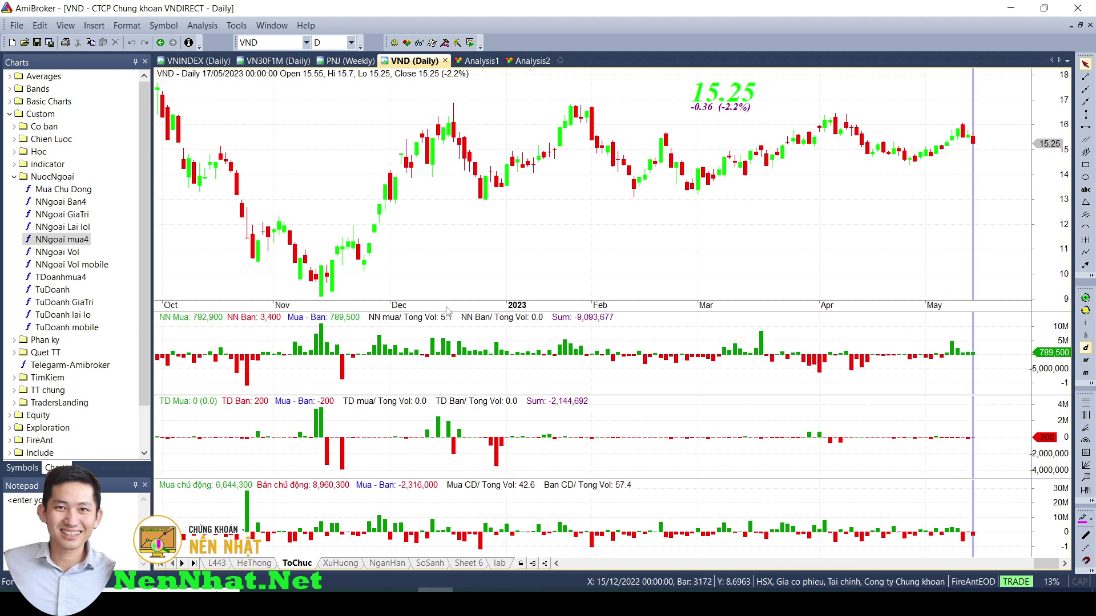
pyautogui.moveTo(446, 326)
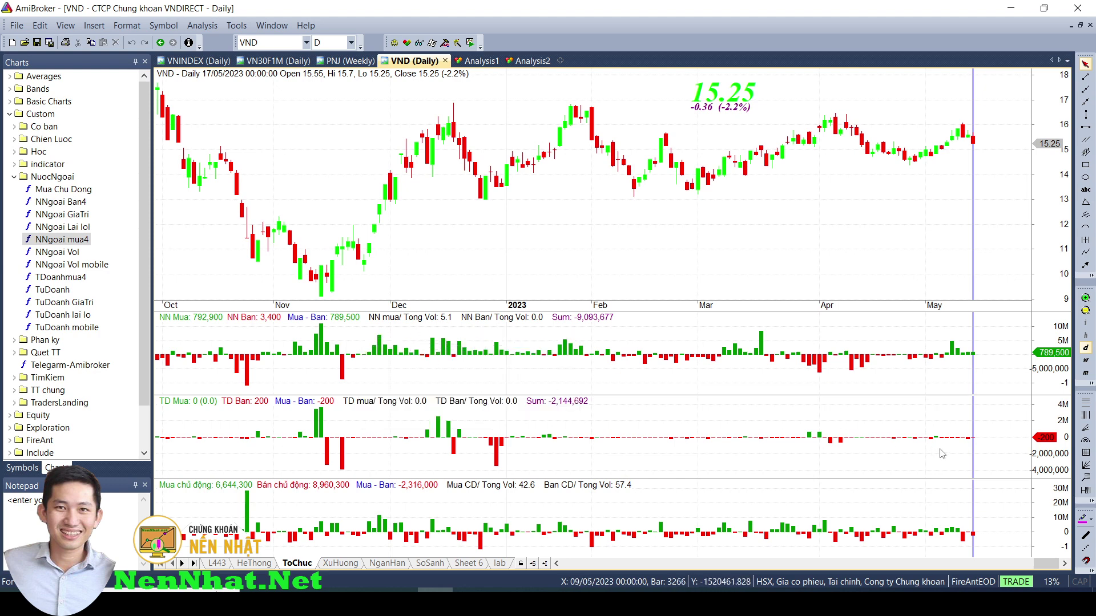
# - Go through the lowest Gia tri rows in Analysis1 down to TCH and view TCH's chart on the ToChuc and L443 sheets
pyautogui.click(482, 61)
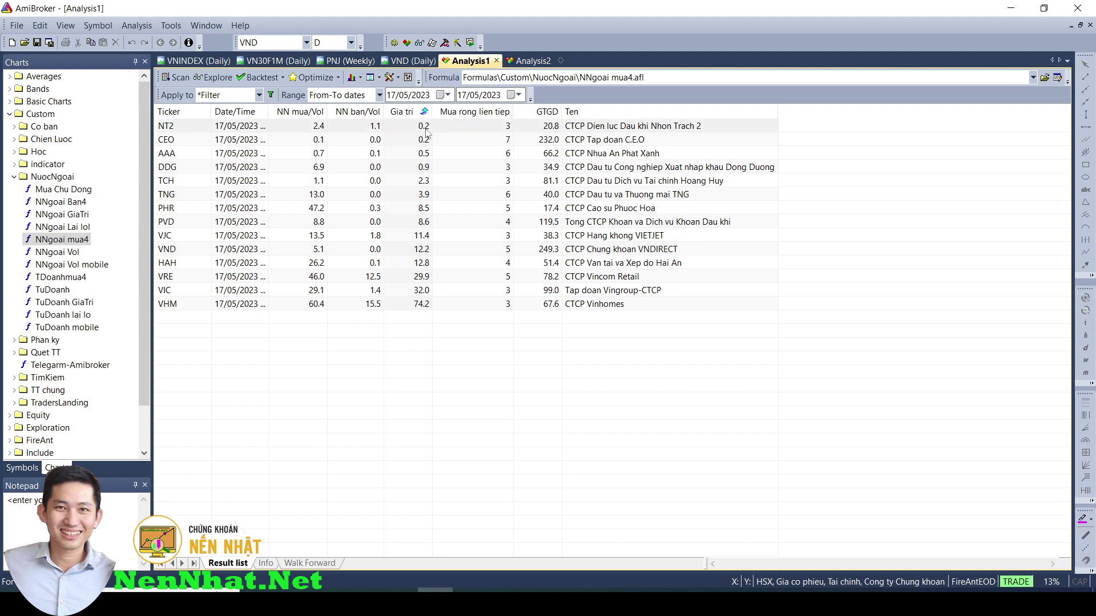
pyautogui.click(422, 129)
pyautogui.click(433, 141)
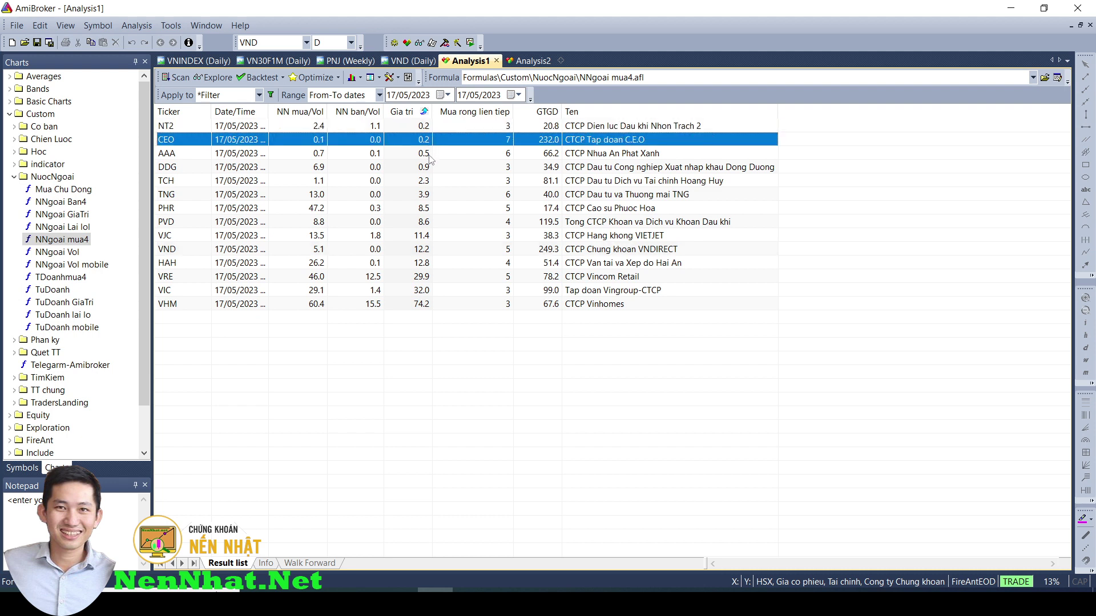
pyautogui.click(429, 159)
pyautogui.click(437, 171)
pyautogui.click(444, 186)
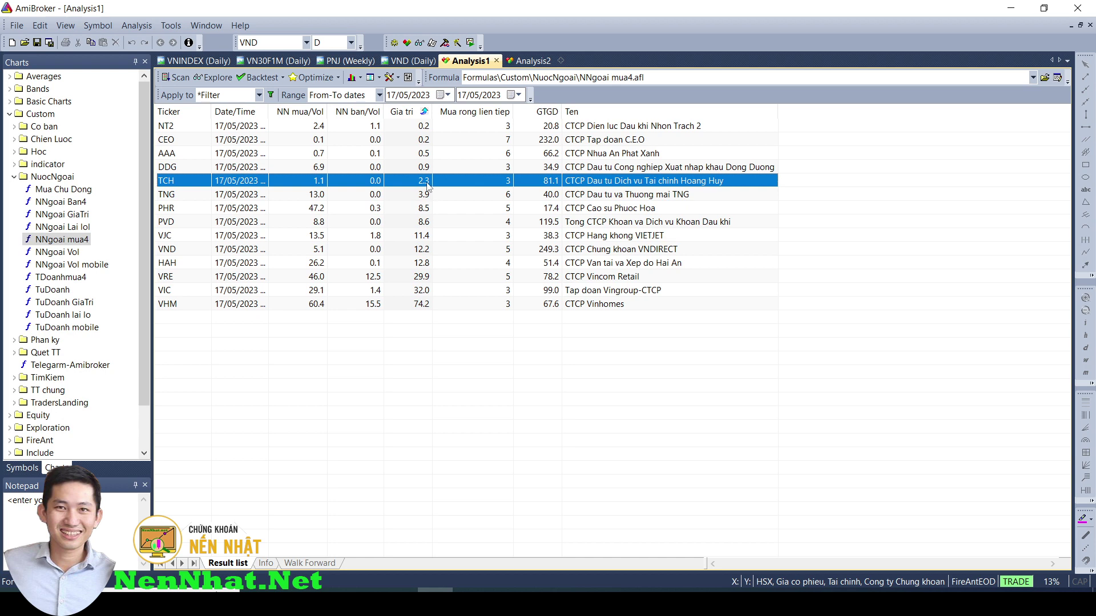
pyautogui.click(413, 60)
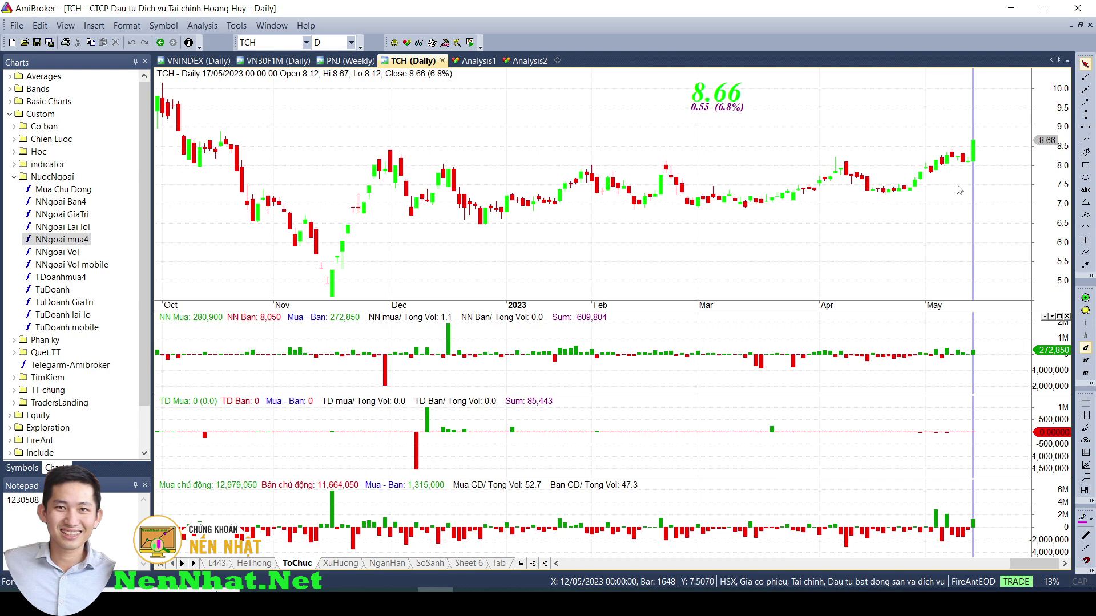
pyautogui.click(217, 562)
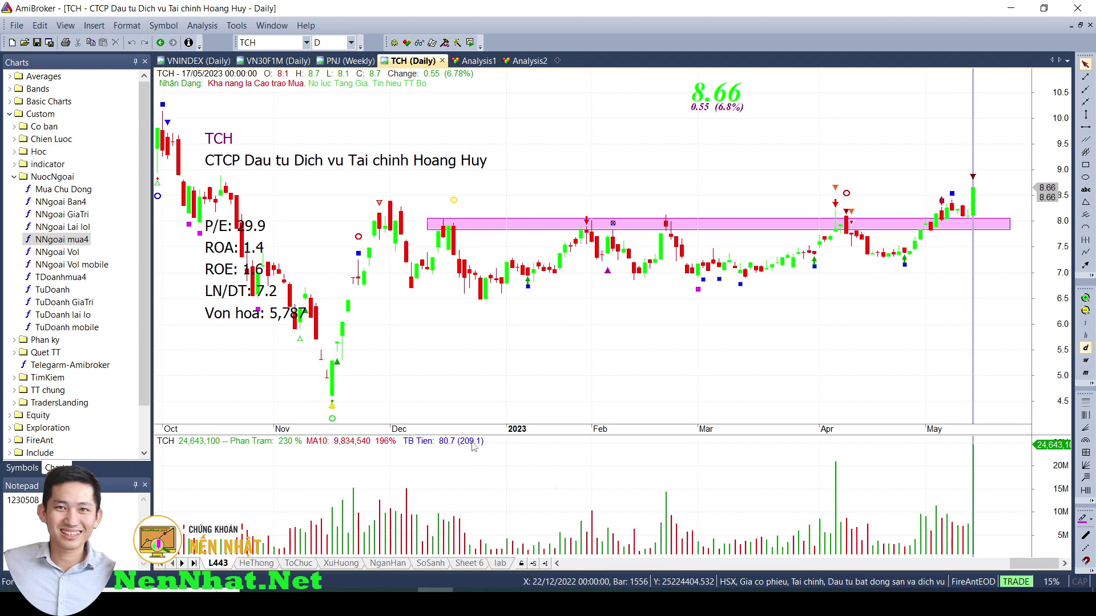
# - Select the result rows from TNG to VHM in Analysis1
pyautogui.click(488, 62)
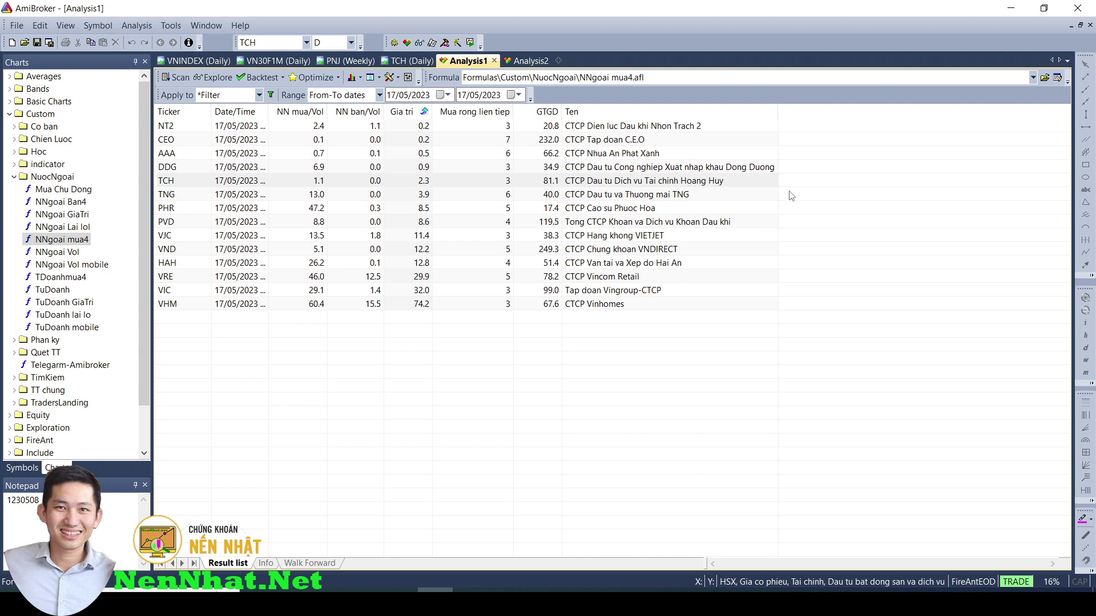
pyautogui.moveTo(791, 196); pyautogui.dragTo(728, 321)
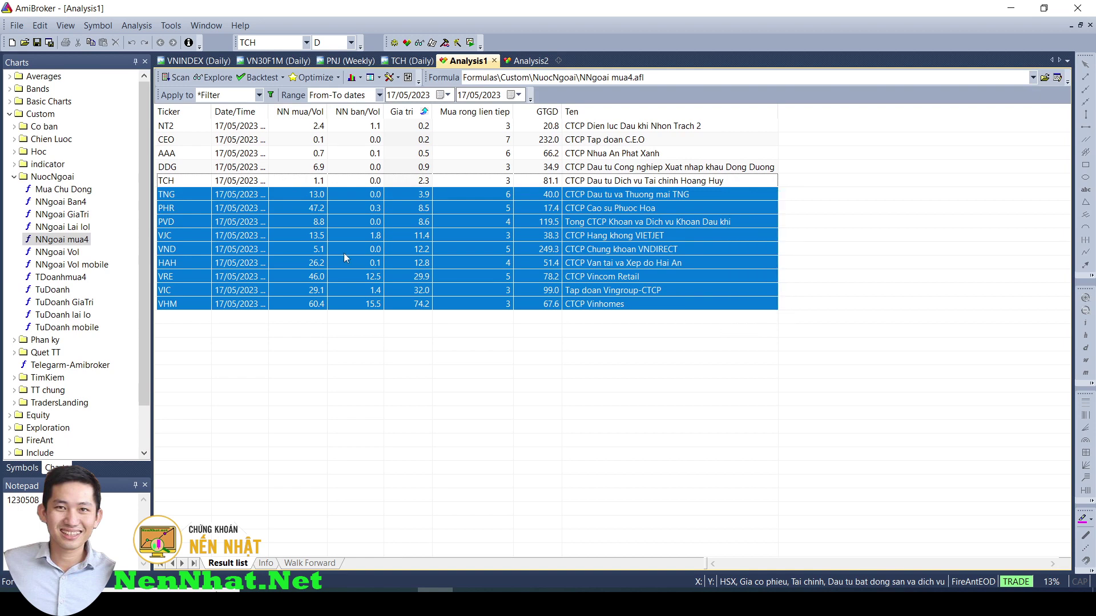
# - Replace the Nhap watch list with all of the analysis results
pyautogui.rightClick(264, 194)
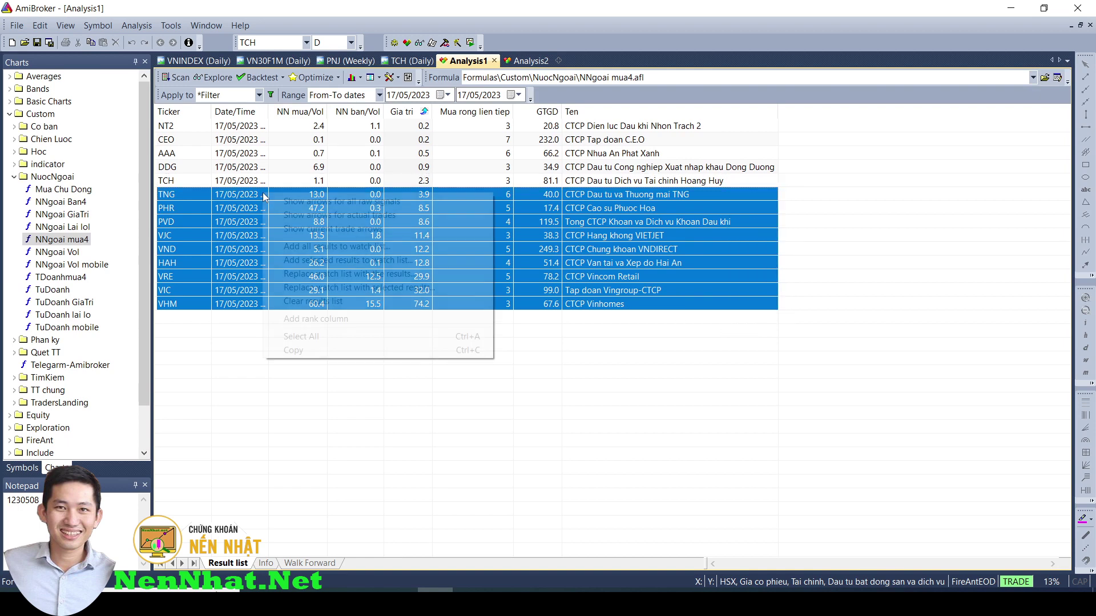
pyautogui.click(323, 275)
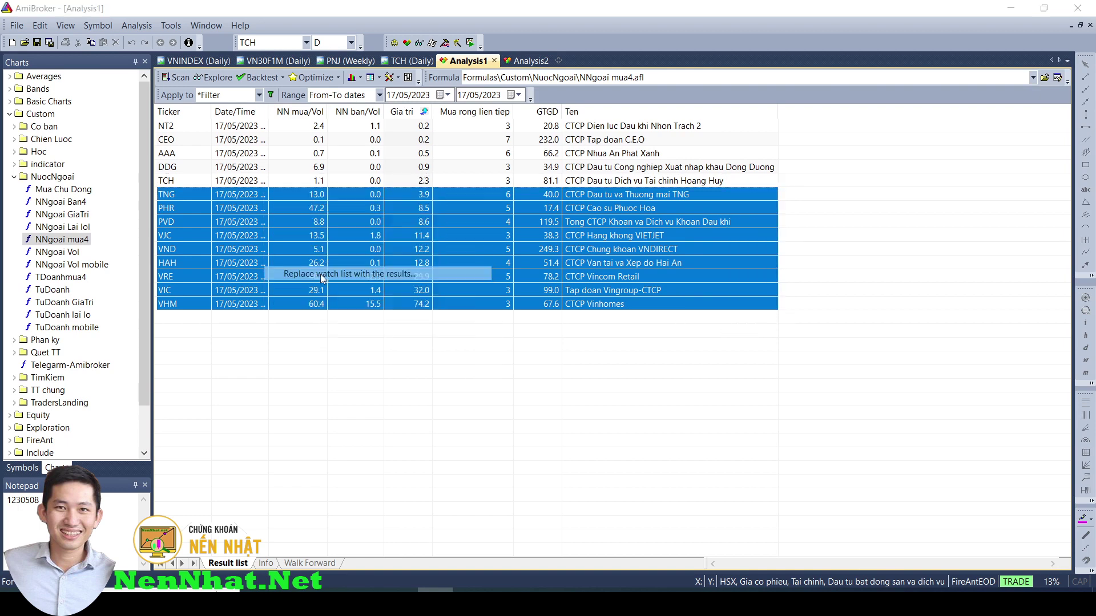
pyautogui.click(627, 240)
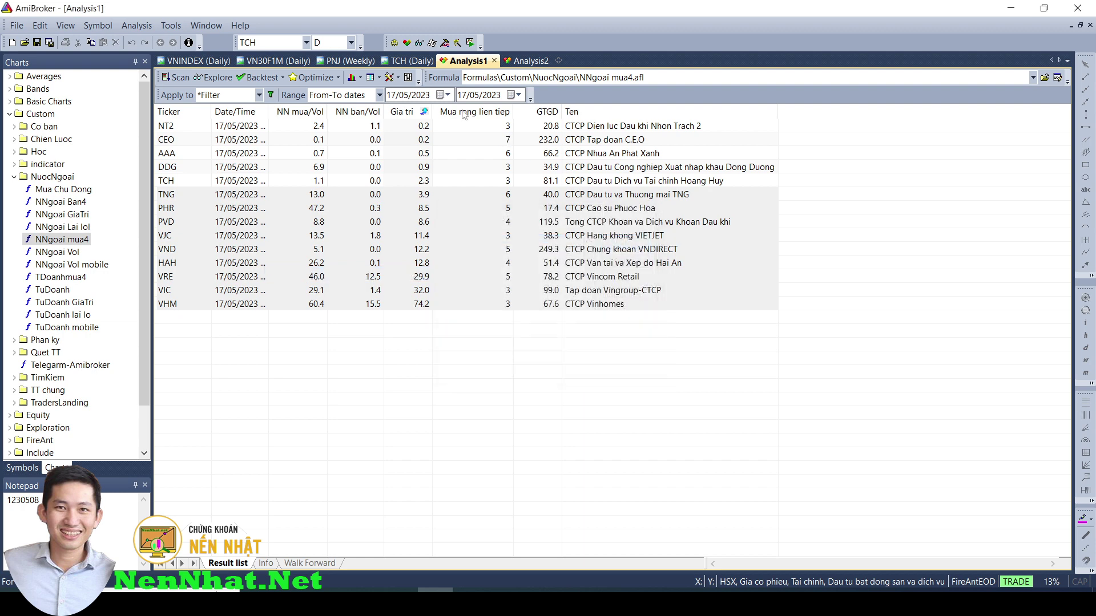
# - Return to the TCH chart and list the symbols of the Nhap watch list
pyautogui.click(406, 61)
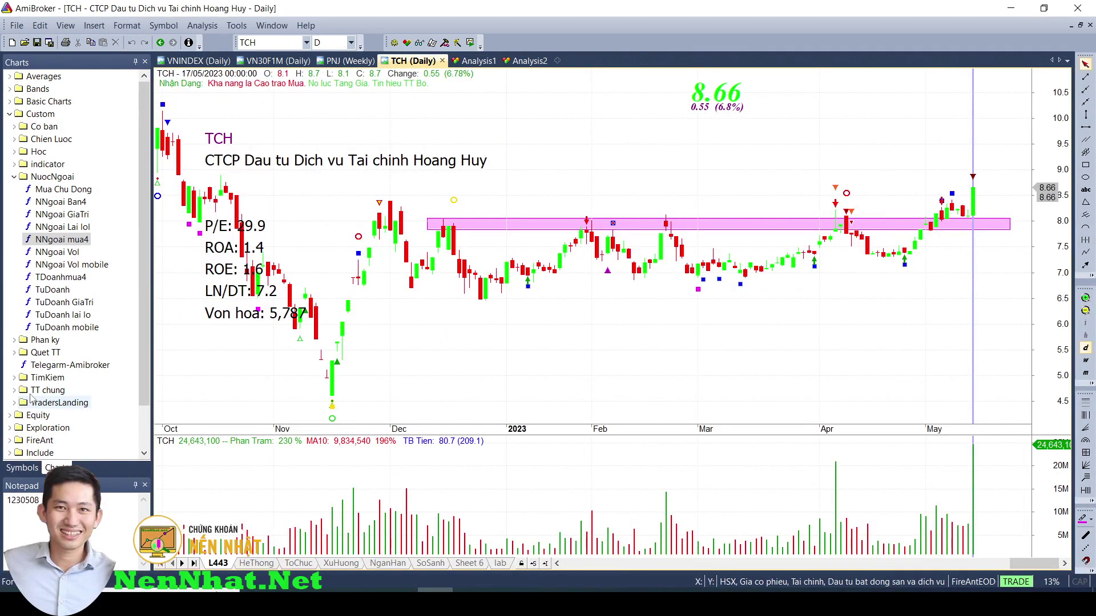
pyautogui.click(21, 468)
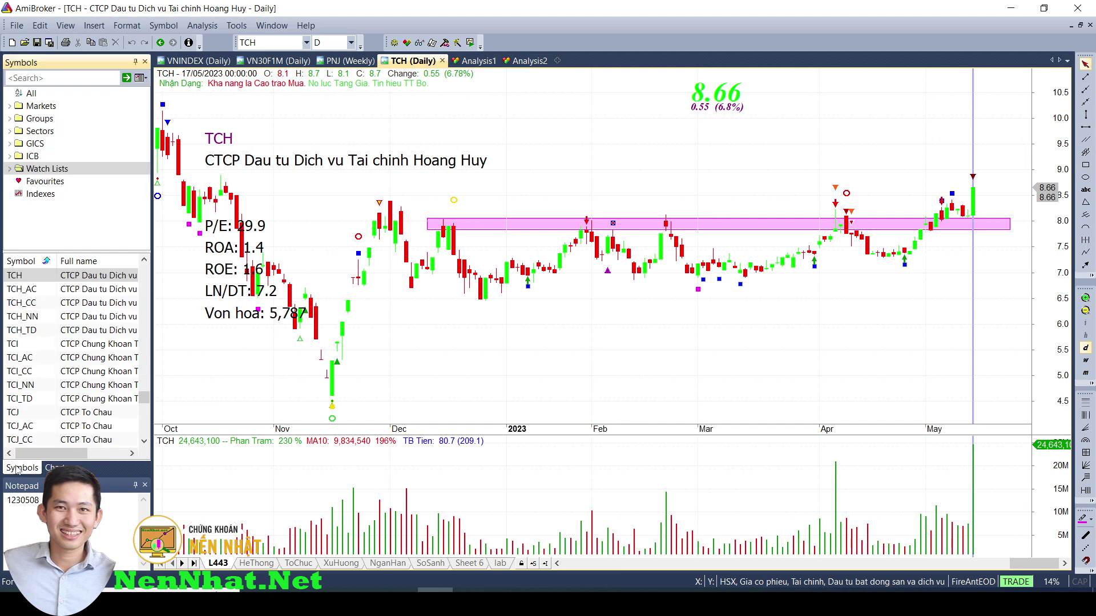
pyautogui.click(10, 169)
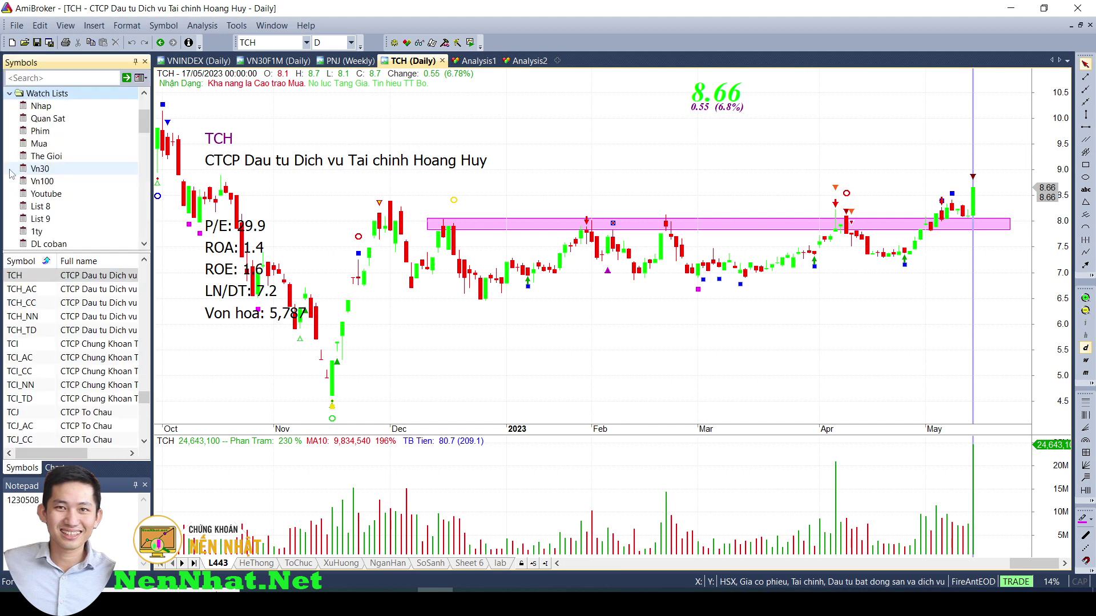
pyautogui.click(40, 107)
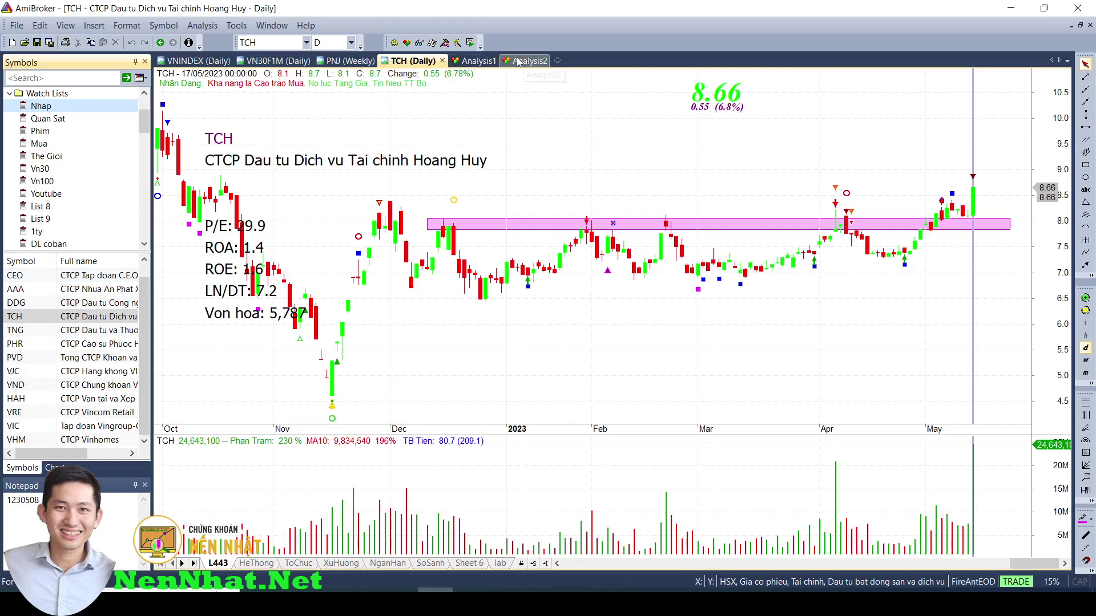
# - Replace the Nhap watch list with only the selected Analysis1 results, TNG to VHM
pyautogui.click(477, 61)
pyautogui.rightClick(360, 202)
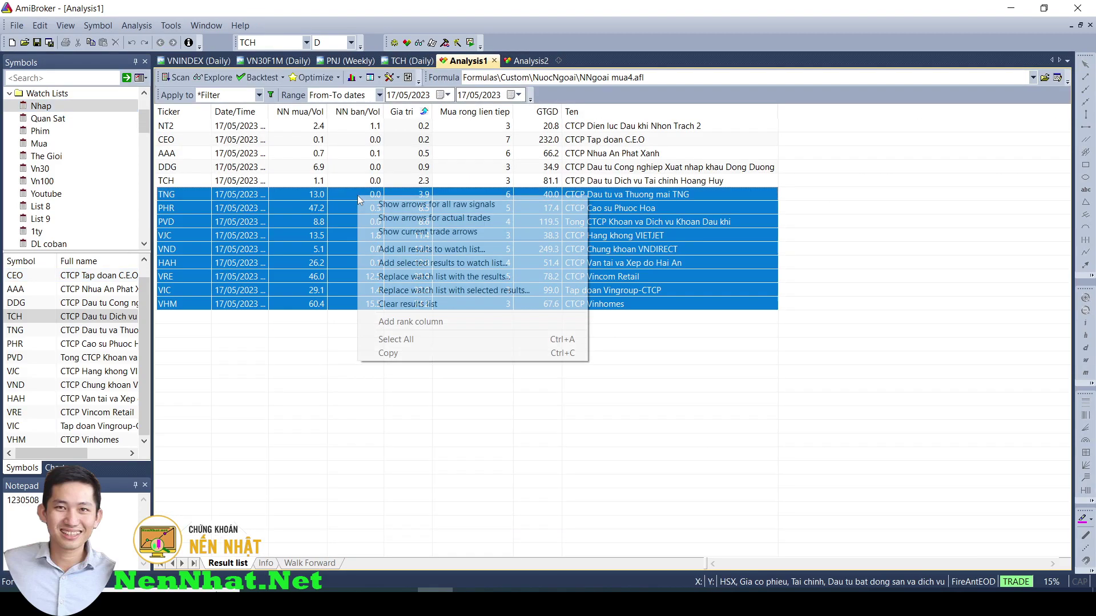
pyautogui.click(410, 291)
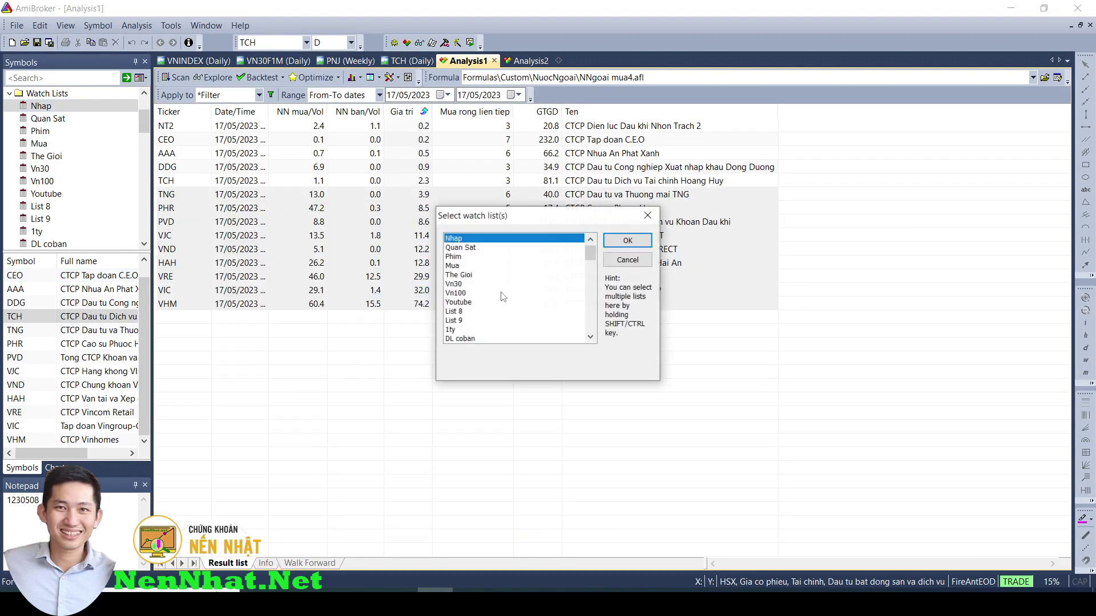
pyautogui.click(627, 240)
# - View the charts of TNG and PHR from the Nhap watch list, and show PHR on the HeThong sheet
pyautogui.click(413, 62)
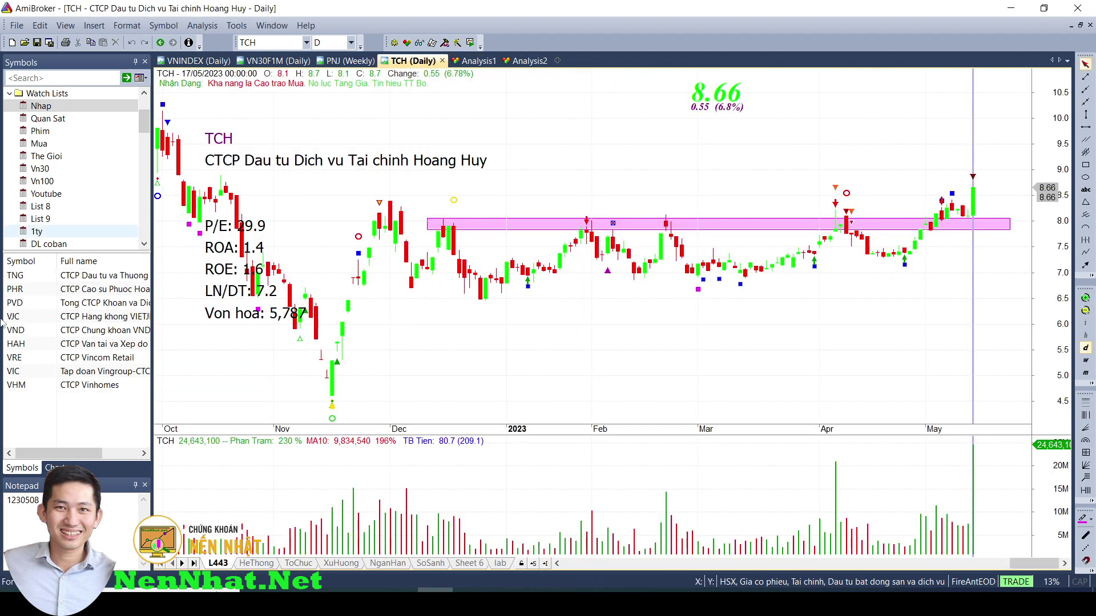
pyautogui.click(37, 282)
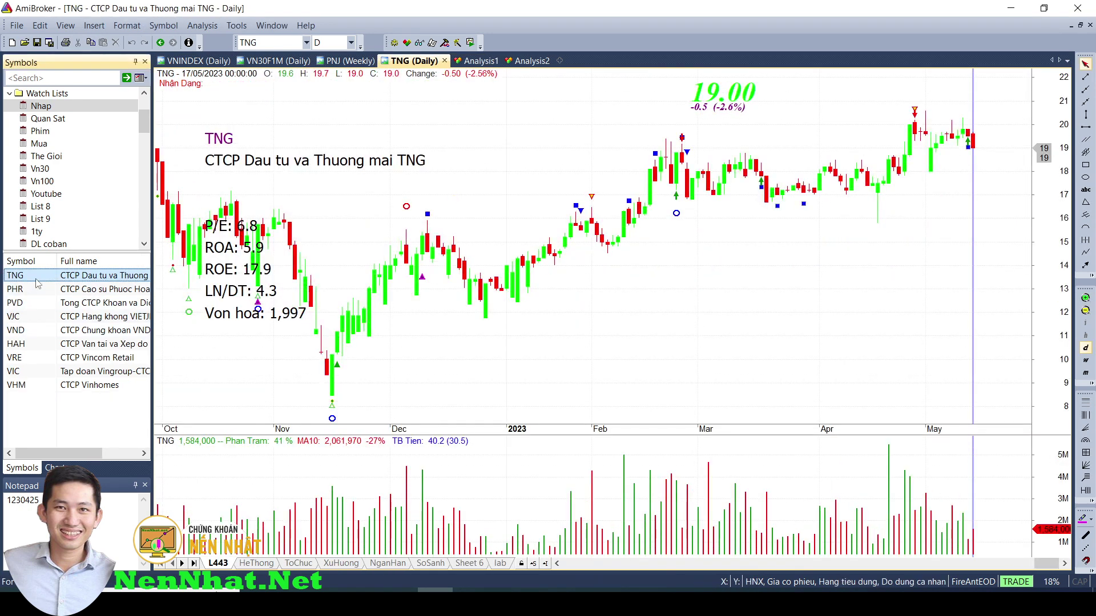
pyautogui.press('Down')
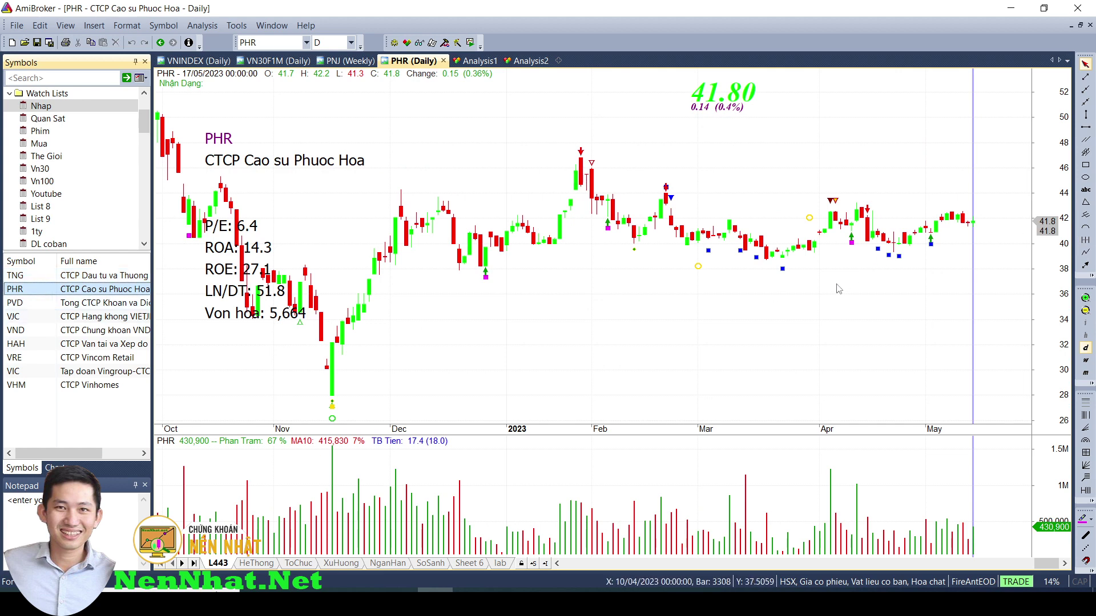
pyautogui.click(262, 566)
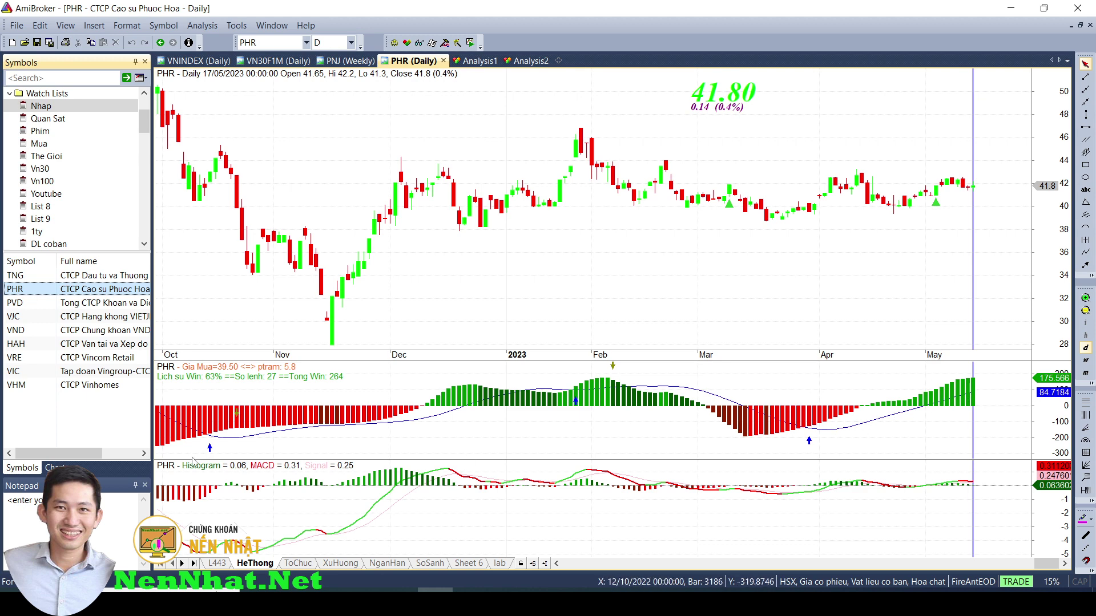
# - Add PHR to the Quan Sat watch list and list the symbols of the Nhap watch list again
pyautogui.rightClick(58, 120)
pyautogui.click(80, 127)
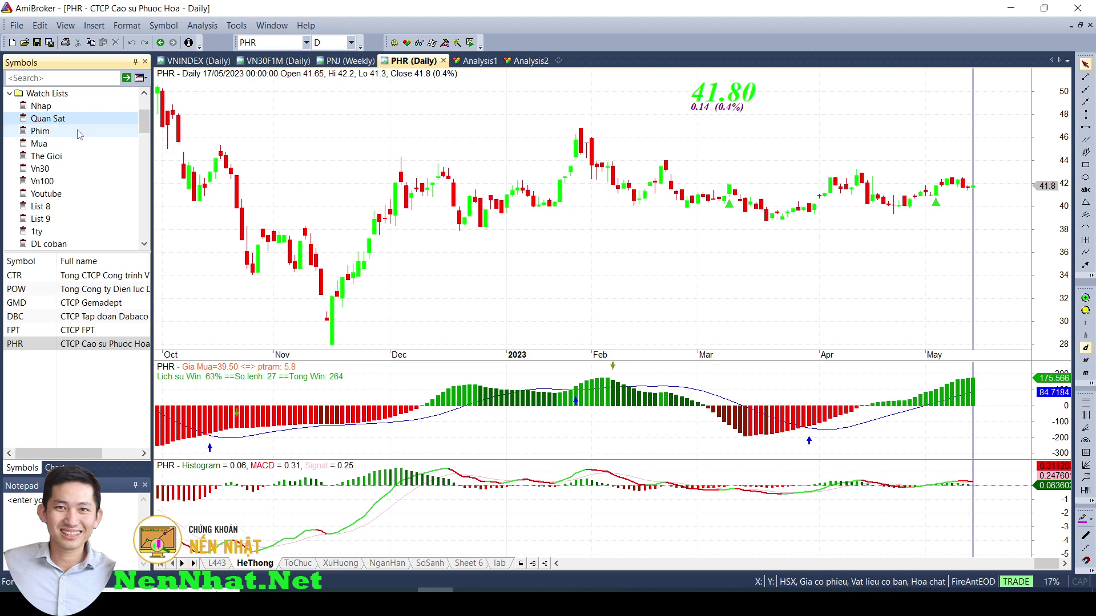
pyautogui.click(55, 106)
# - View the charts of PVD and VJC from the Nhap watch list and return to PVD
pyautogui.click(17, 303)
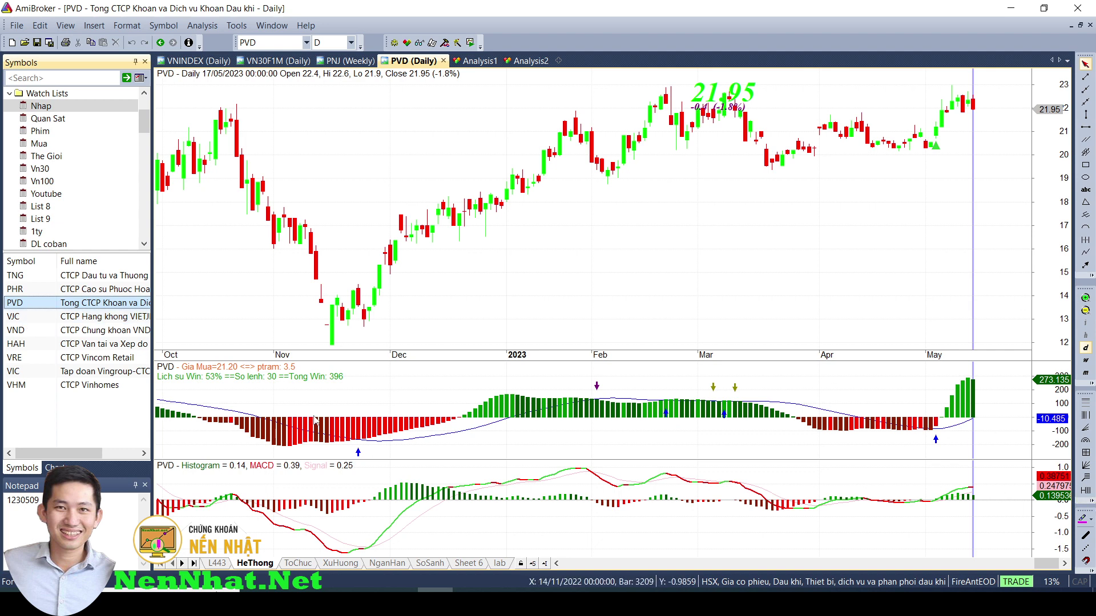
pyautogui.click(16, 320)
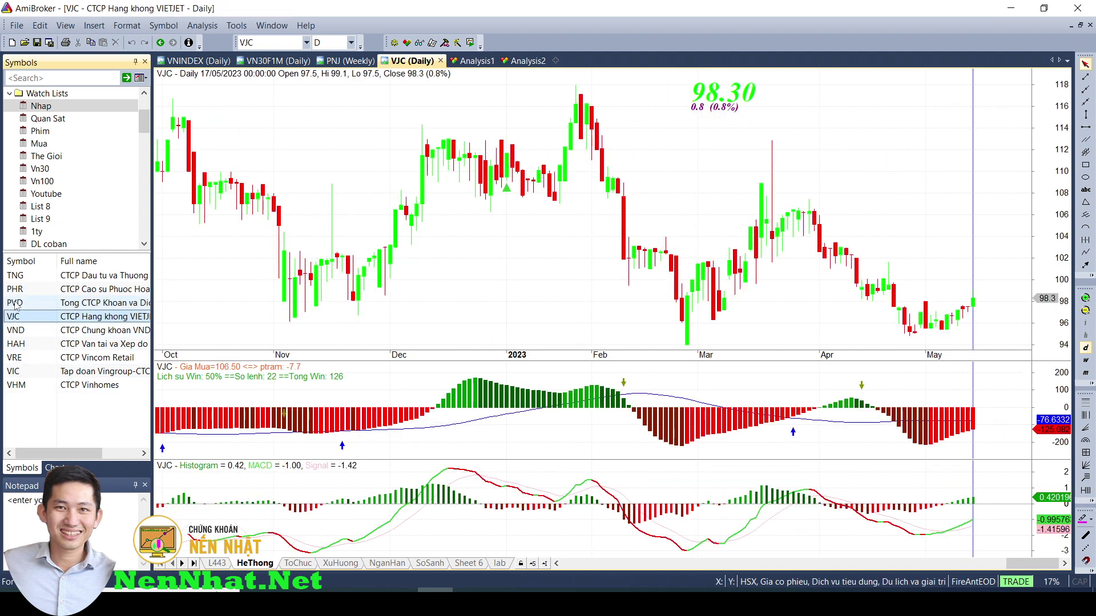
pyautogui.click(20, 305)
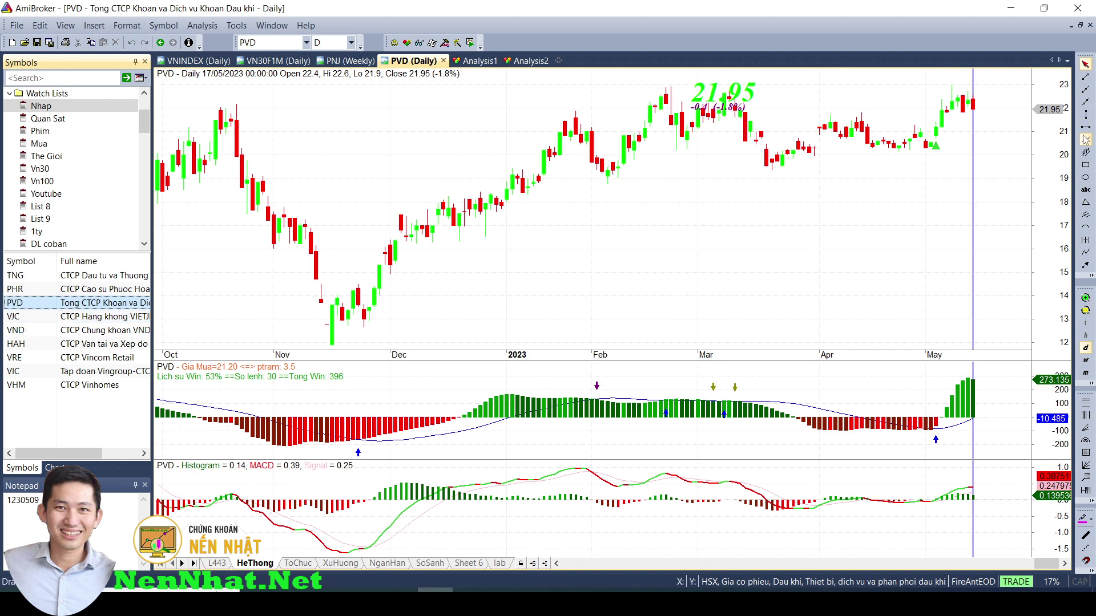
# - Draw a thin rectangle on the PVD price chart from 30/03/2023 past the latest candle, spanning about 21.5 to 21.7
pyautogui.click(1086, 165)
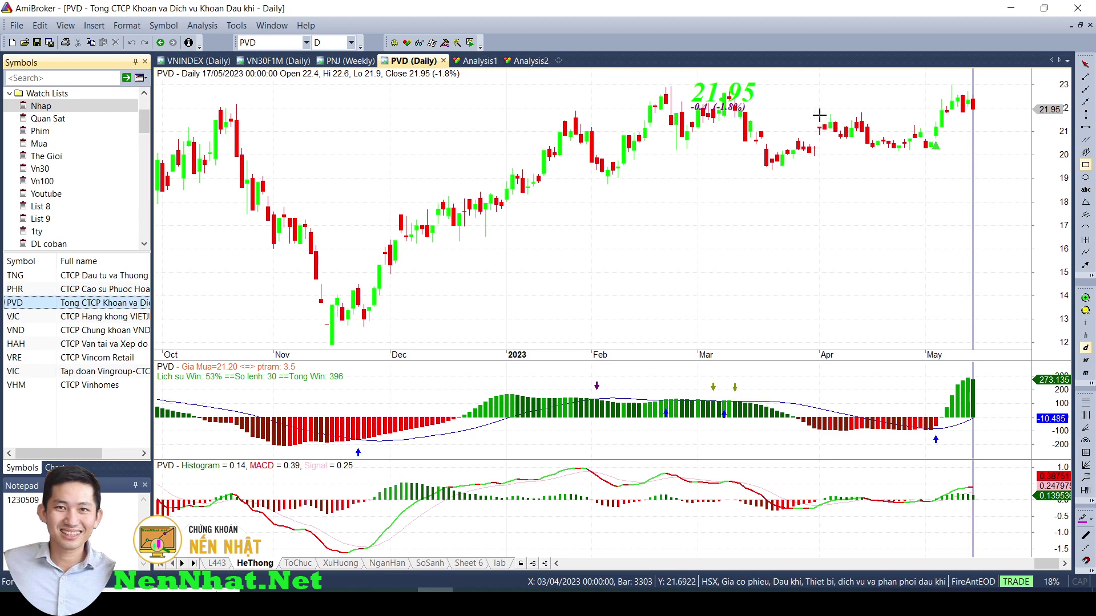
pyautogui.moveTo(809, 113)
pyautogui.mouseDown()
pyautogui.moveTo(993, 130)
pyautogui.moveTo(1016, 120)
pyautogui.mouseUp()
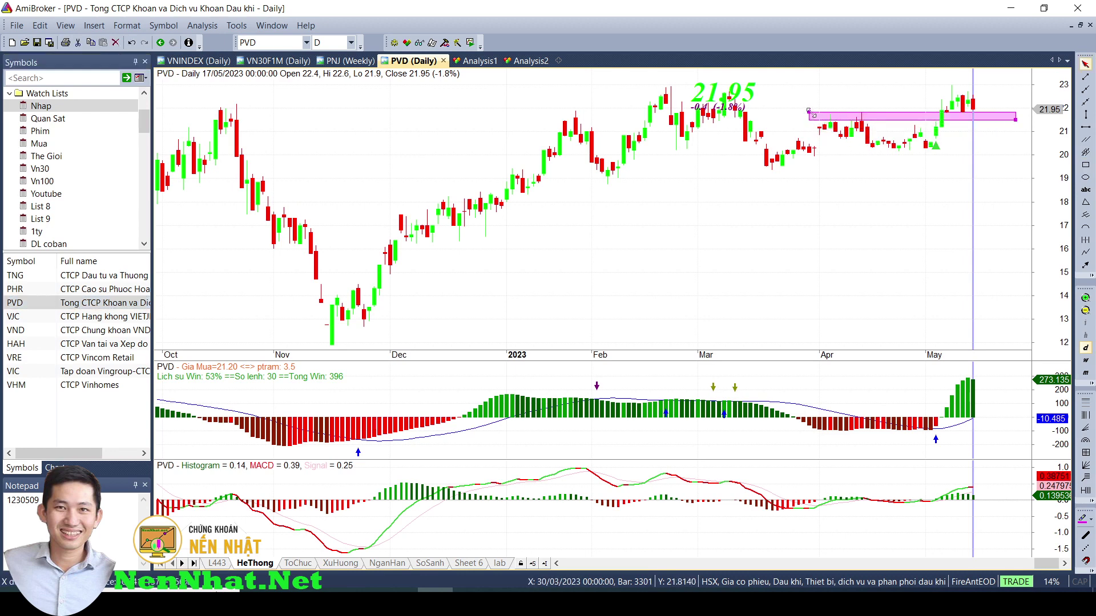
pyautogui.moveTo(809, 111); pyautogui.dragTo(809, 116)
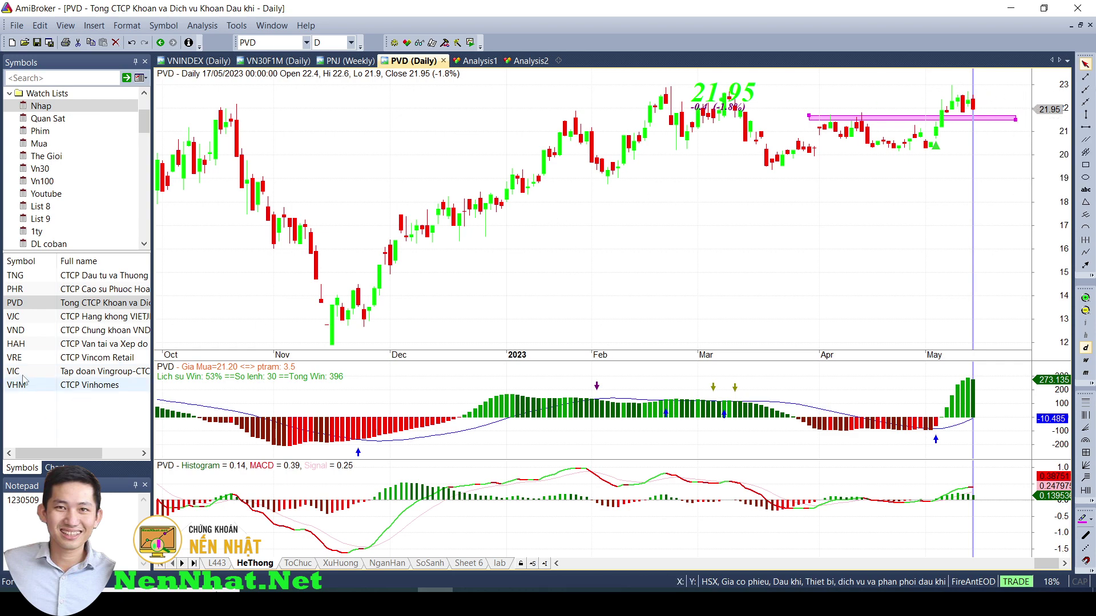
# - View the VJC chart from the Nhap watch list and show it on the L443 sheet
pyautogui.click(12, 317)
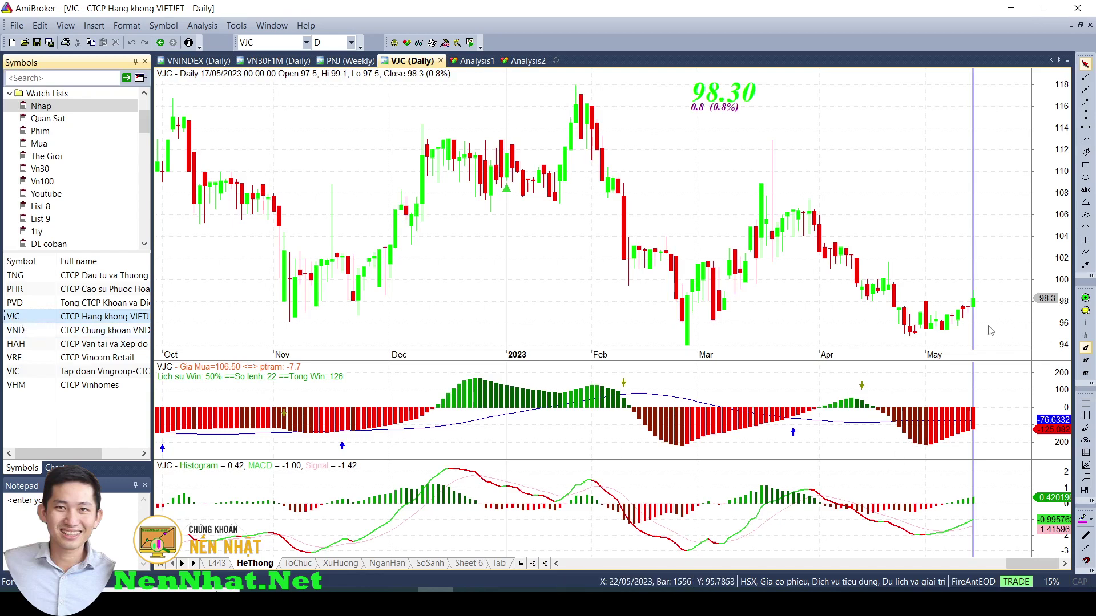
pyautogui.click(967, 313)
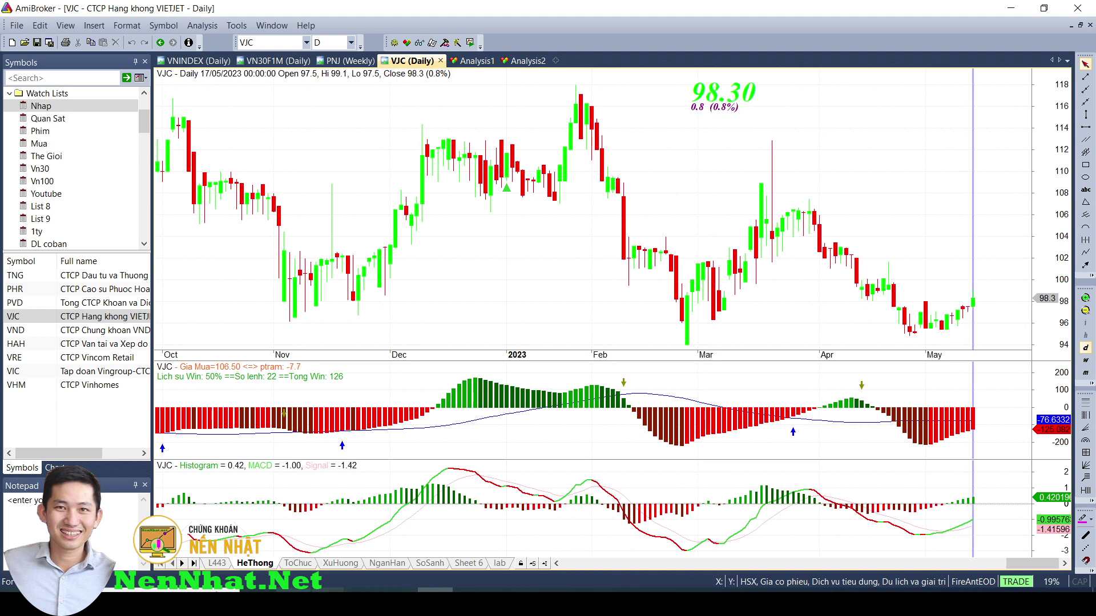
pyautogui.click(216, 564)
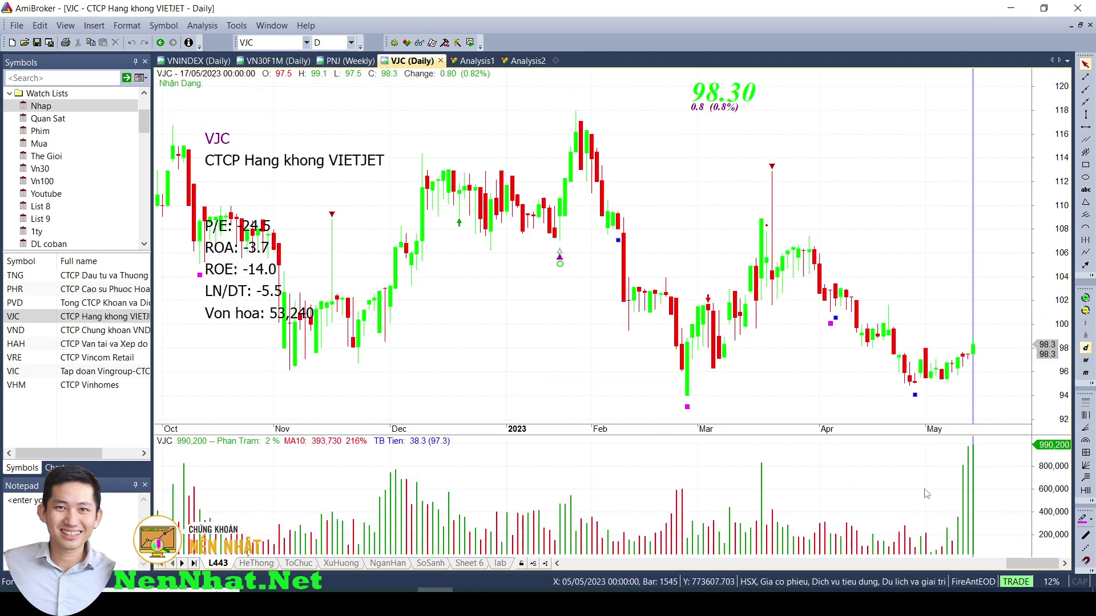
# - View the VND chart and examine the signal notes of its 15/05/2023, 16/05/2023 and 06/04/2023 candles
pyautogui.click(17, 331)
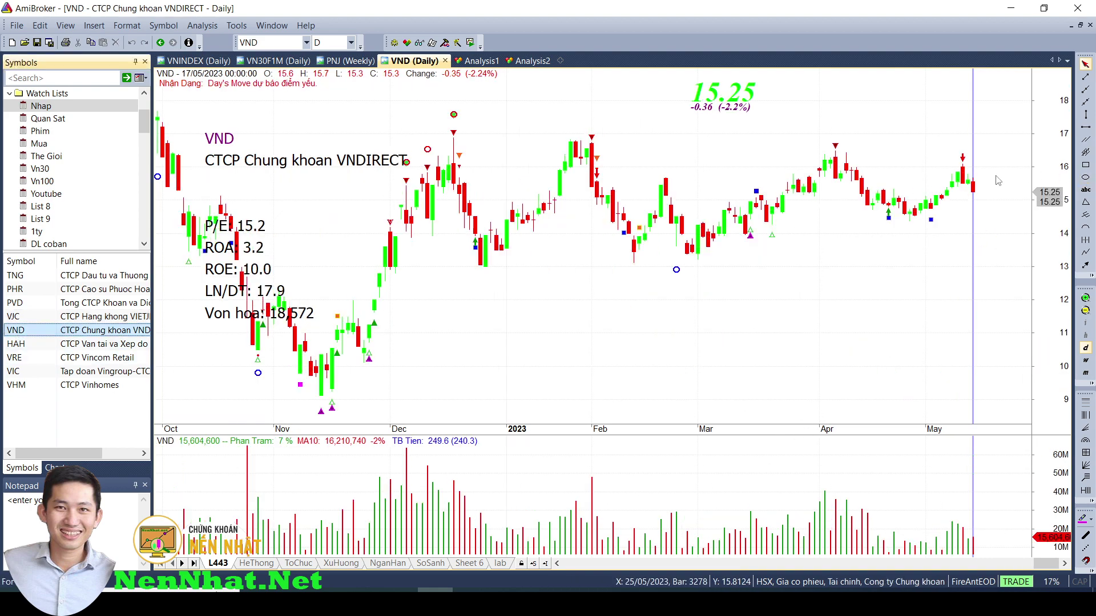
pyautogui.click(963, 183)
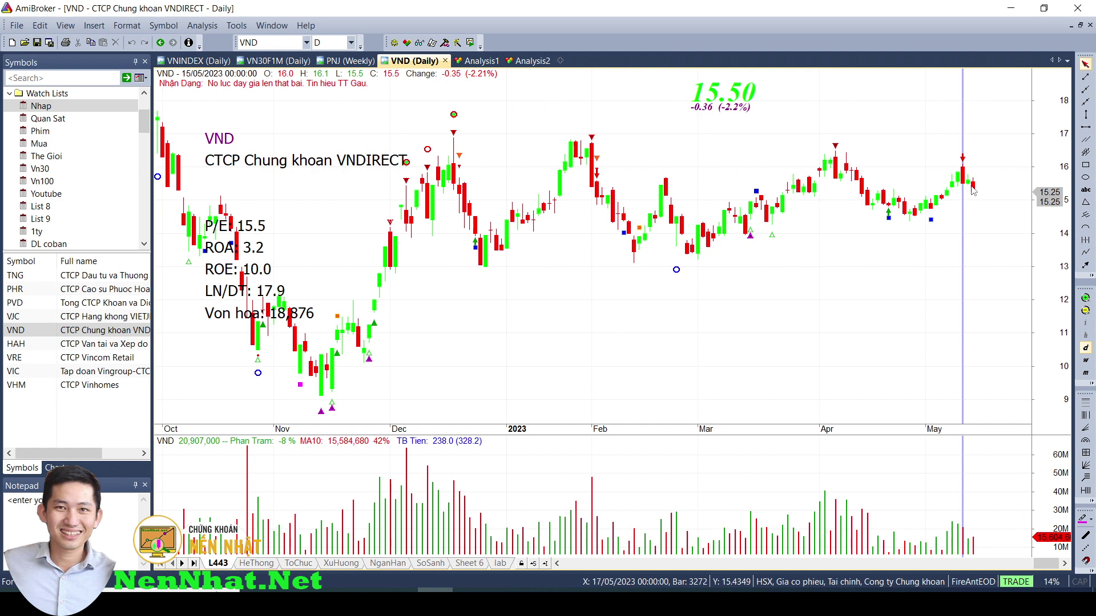
pyautogui.press('End')
pyautogui.click(965, 182)
pyautogui.click(970, 184)
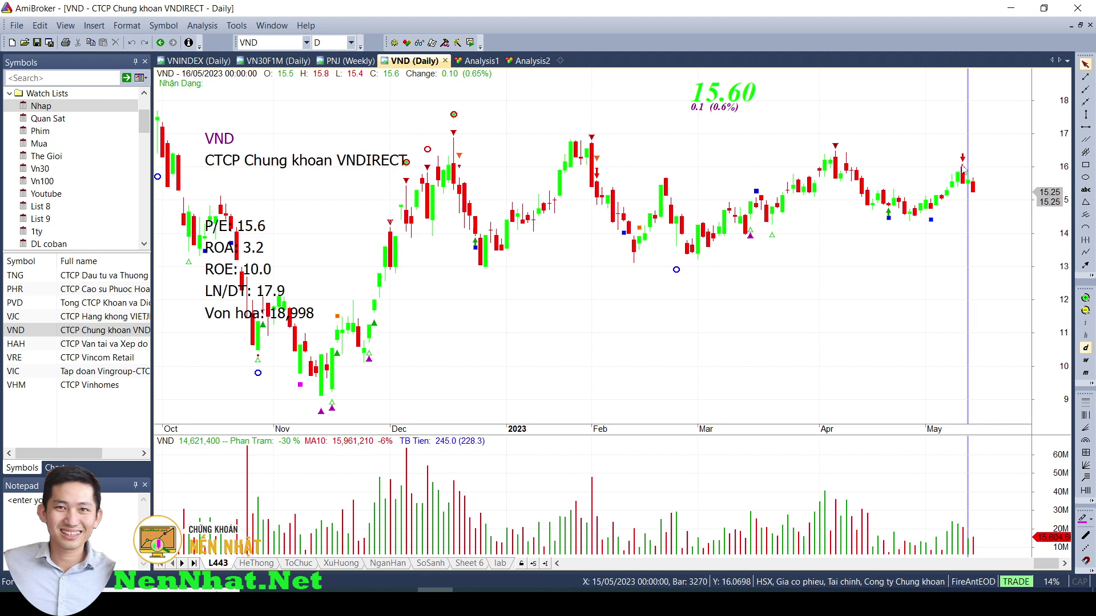
pyautogui.press('Left')
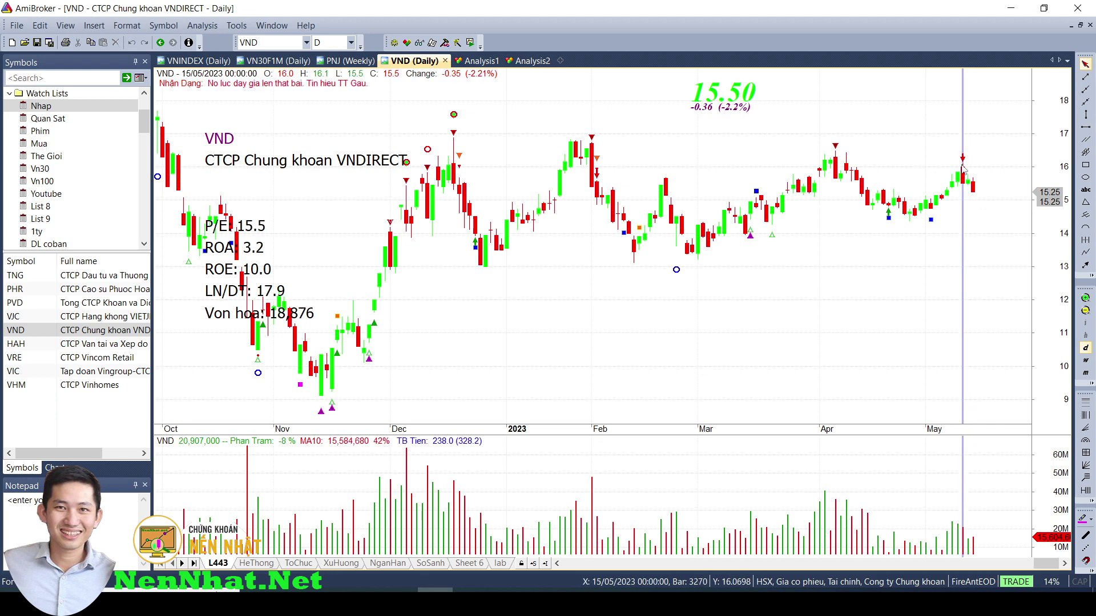
pyautogui.click(846, 166)
pyautogui.click(836, 169)
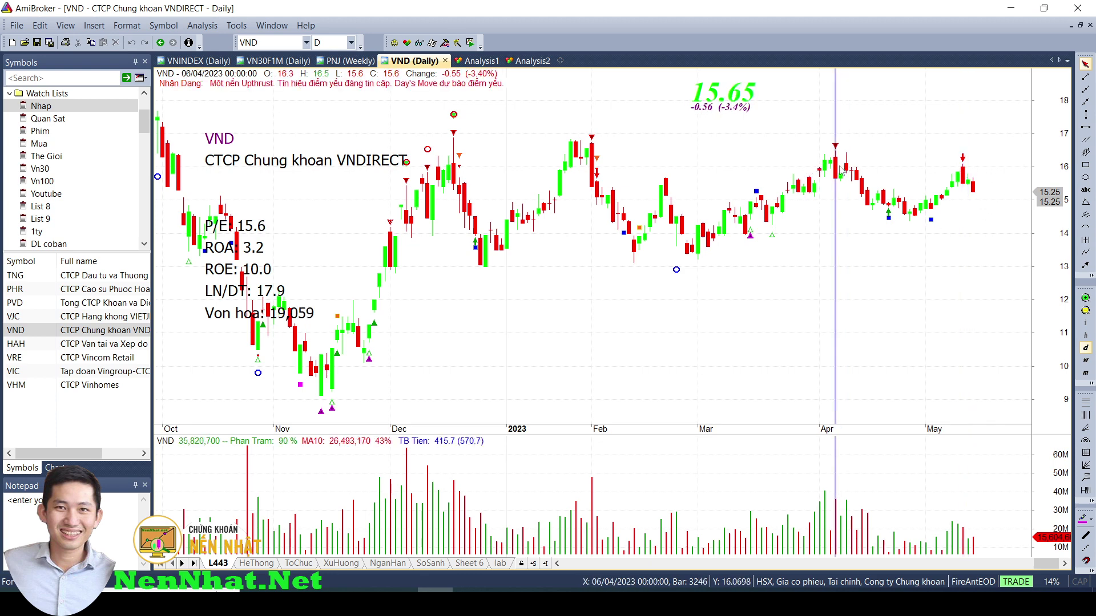
pyautogui.click(964, 170)
# - Load the VNINDEX chart and shift its upper descending trendline slightly upward, to the mid-May peak
pyautogui.click(278, 44)
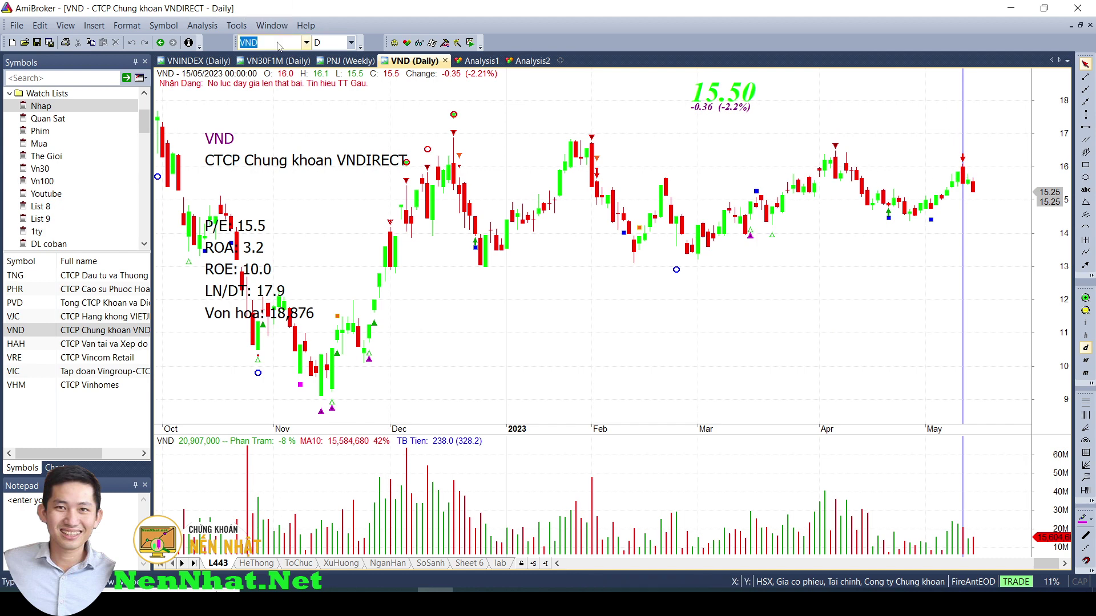
pyautogui.write('vnindex')
pyautogui.press('Return')
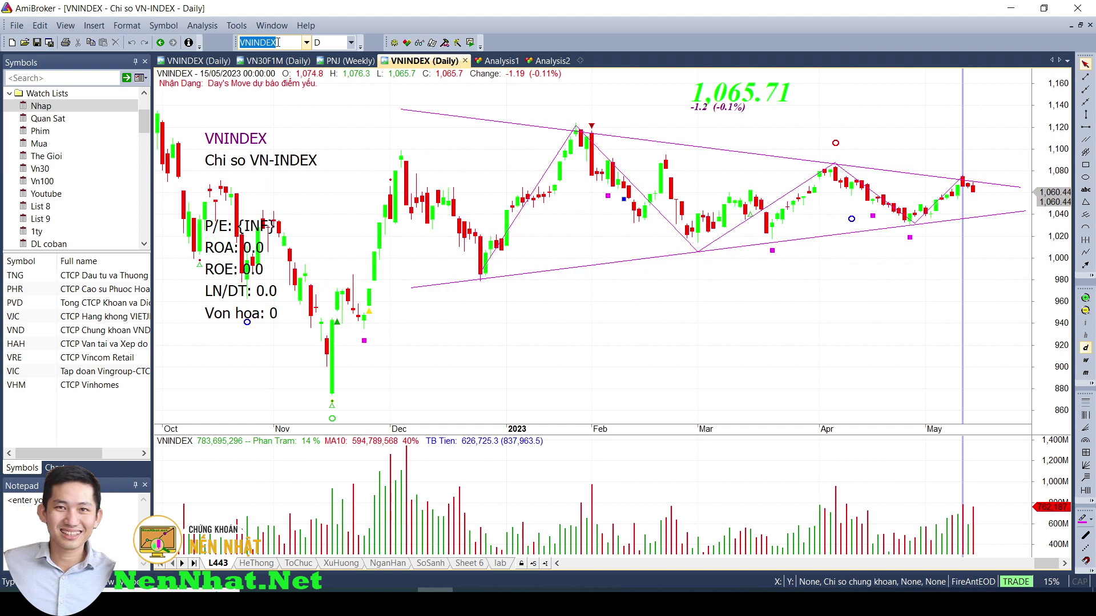
pyautogui.click(925, 224)
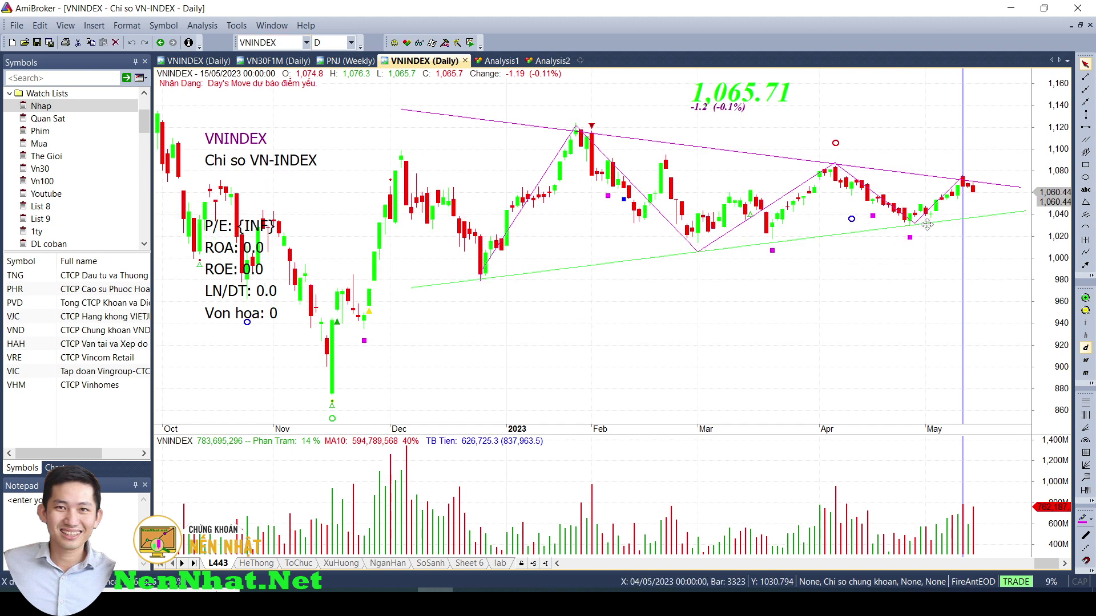
pyautogui.click(993, 181)
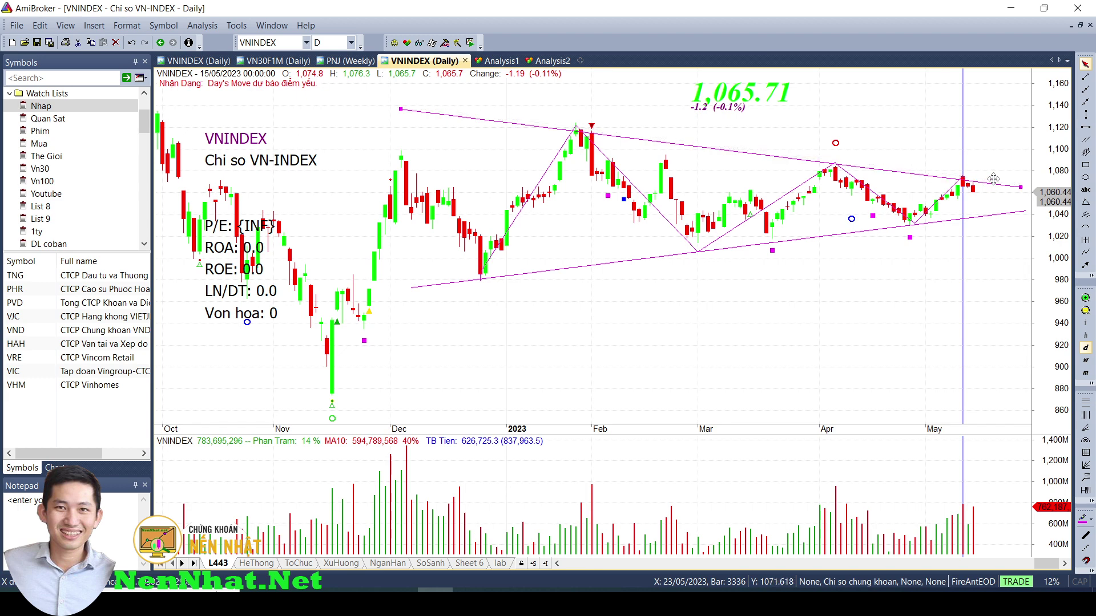
pyautogui.moveTo(994, 182); pyautogui.dragTo(993, 178)
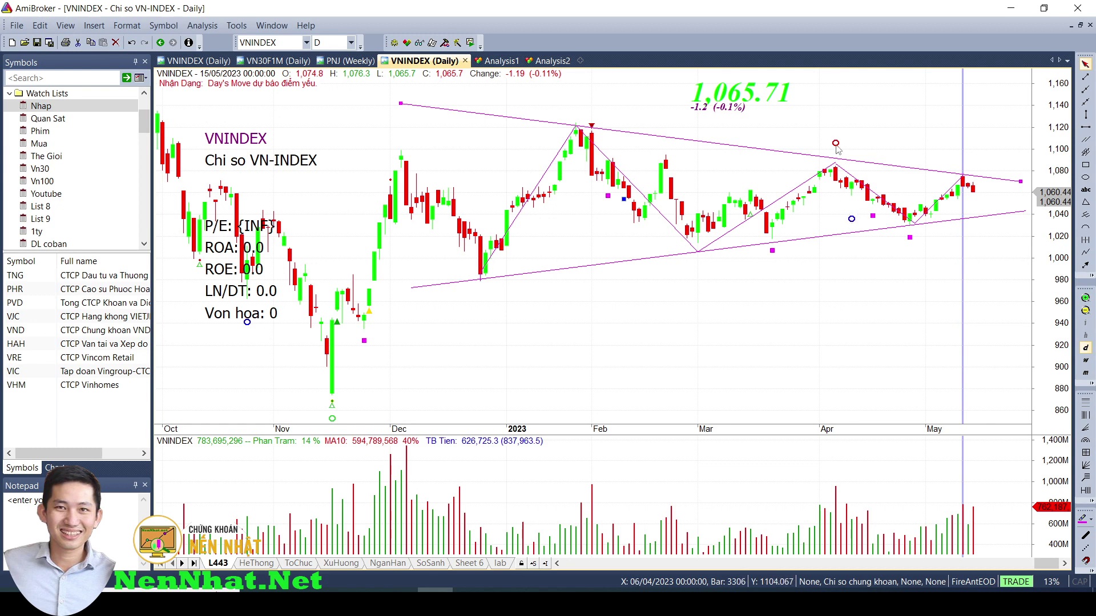
# - Examine the VNINDEX candles with magenta square markers on 21/03/2023, 26/04/2023, 17/04/2023 and 24/11/2022
pyautogui.click(776, 265)
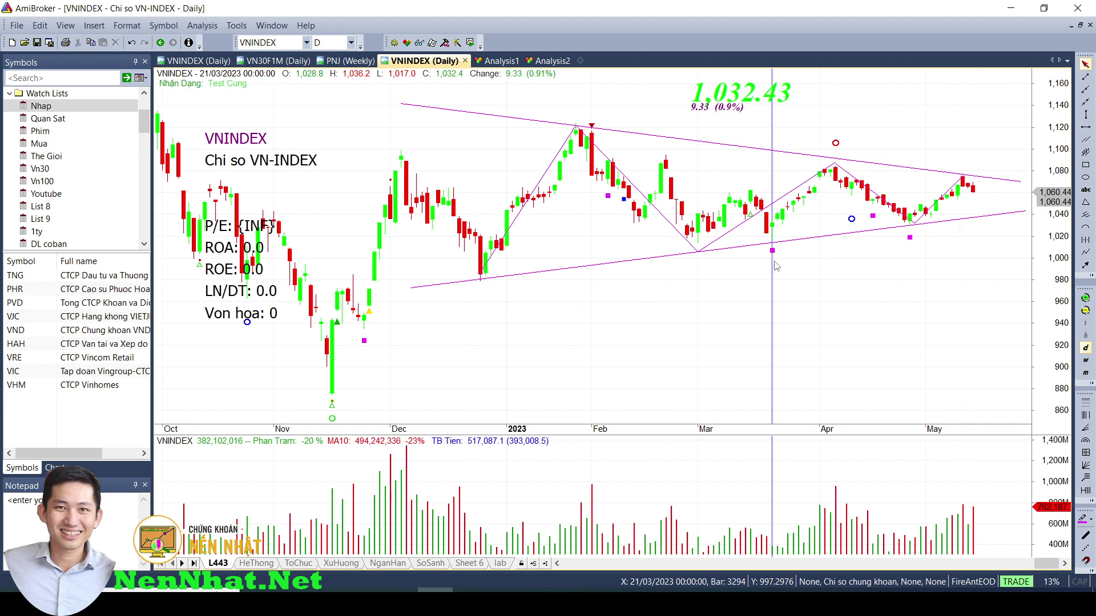
pyautogui.click(911, 251)
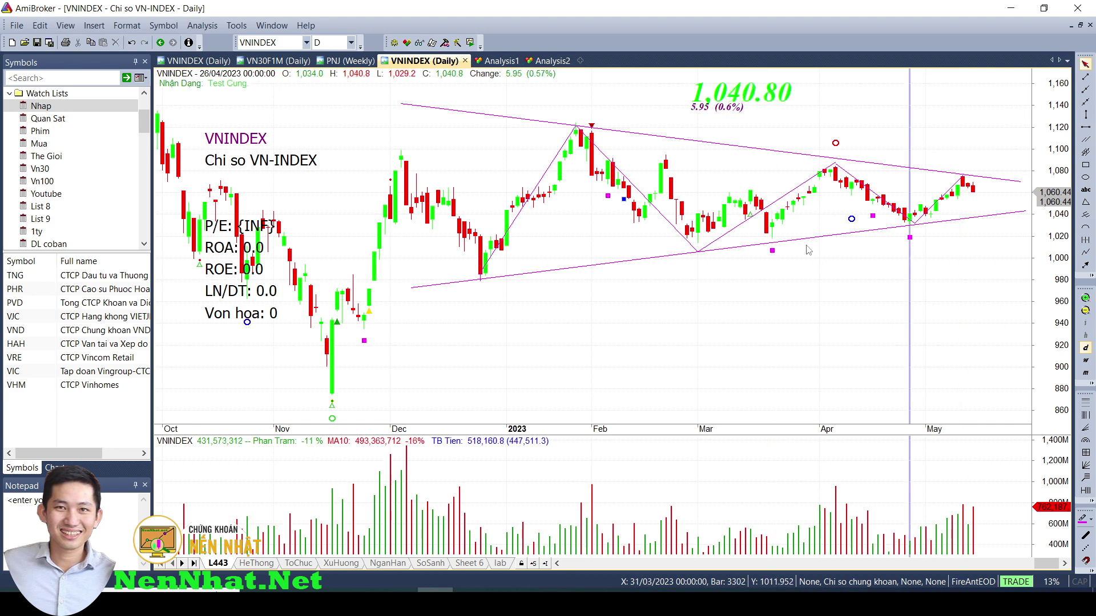
pyautogui.click(873, 224)
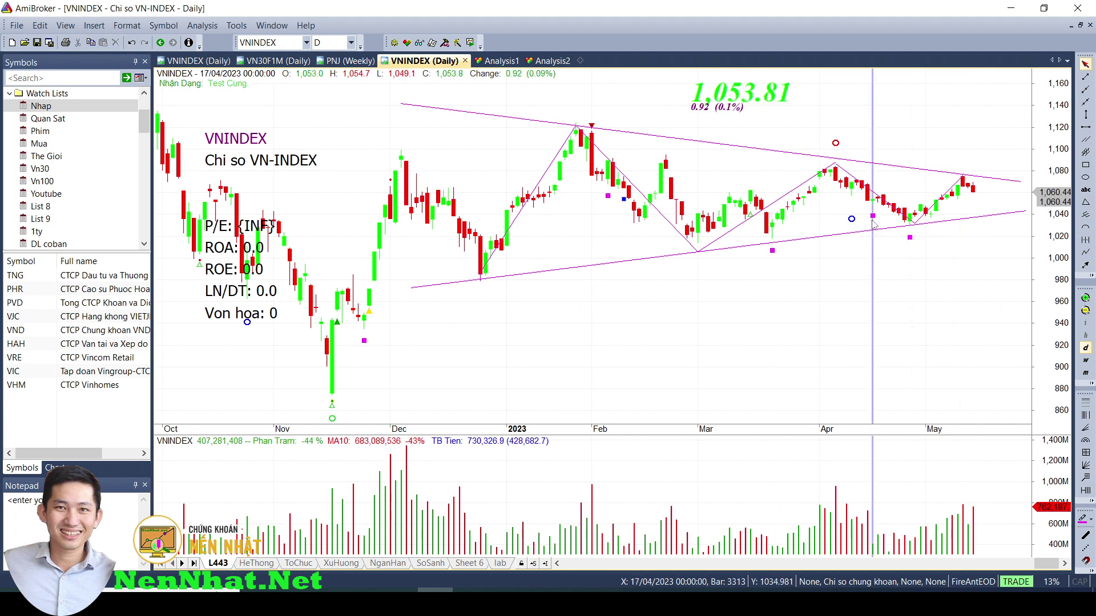
pyautogui.click(910, 244)
pyautogui.click(773, 252)
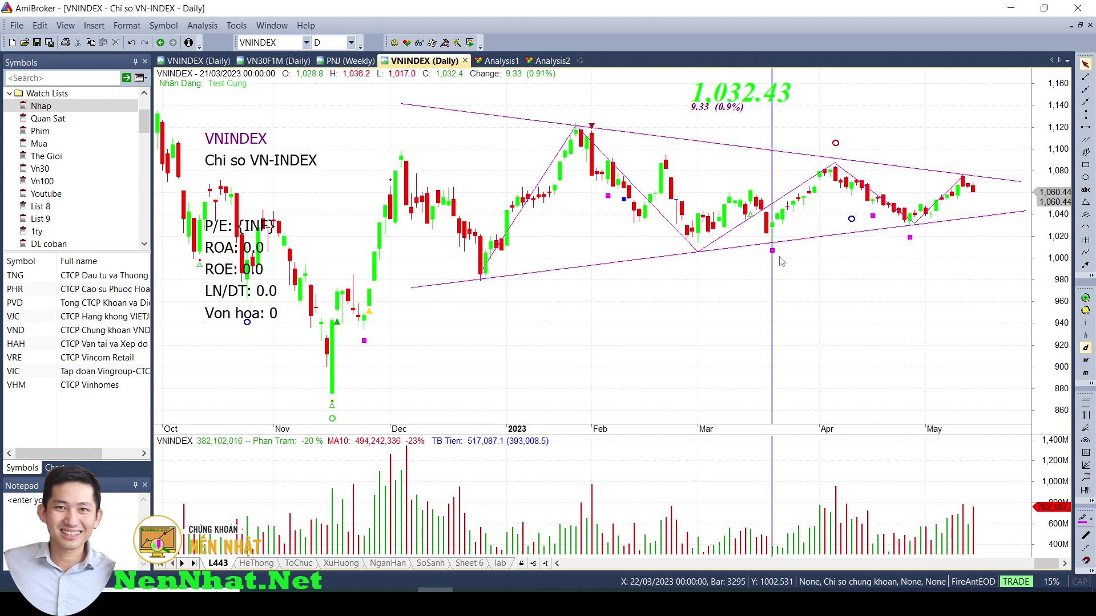
pyautogui.click(366, 346)
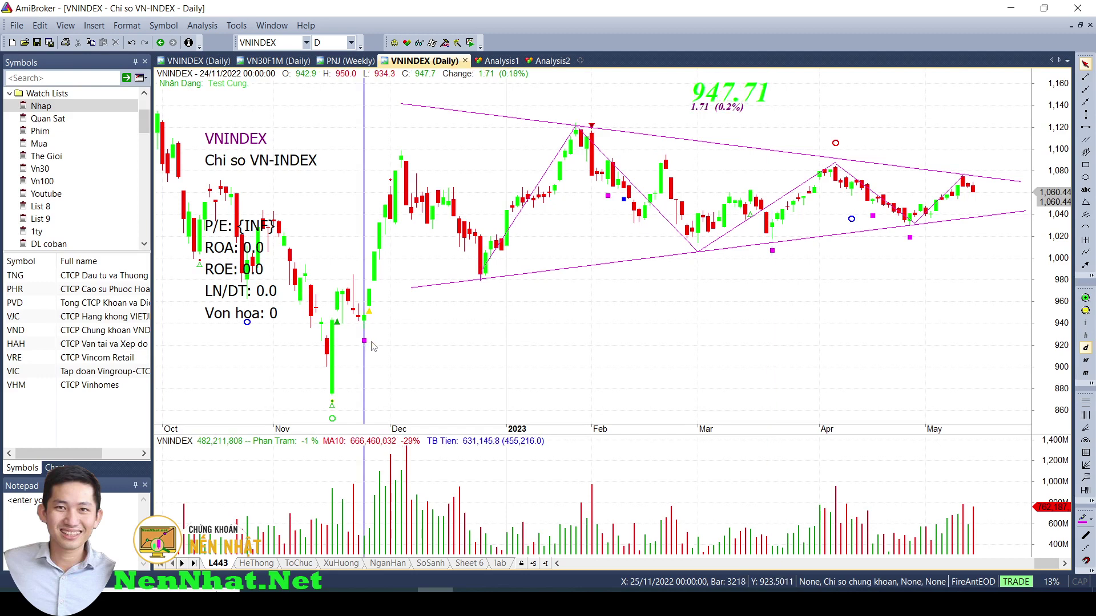
# - Examine the signal notes of the VNINDEX candles on 01/02/2023, 06/04/2023 and 26/04/2023
pyautogui.click(593, 130)
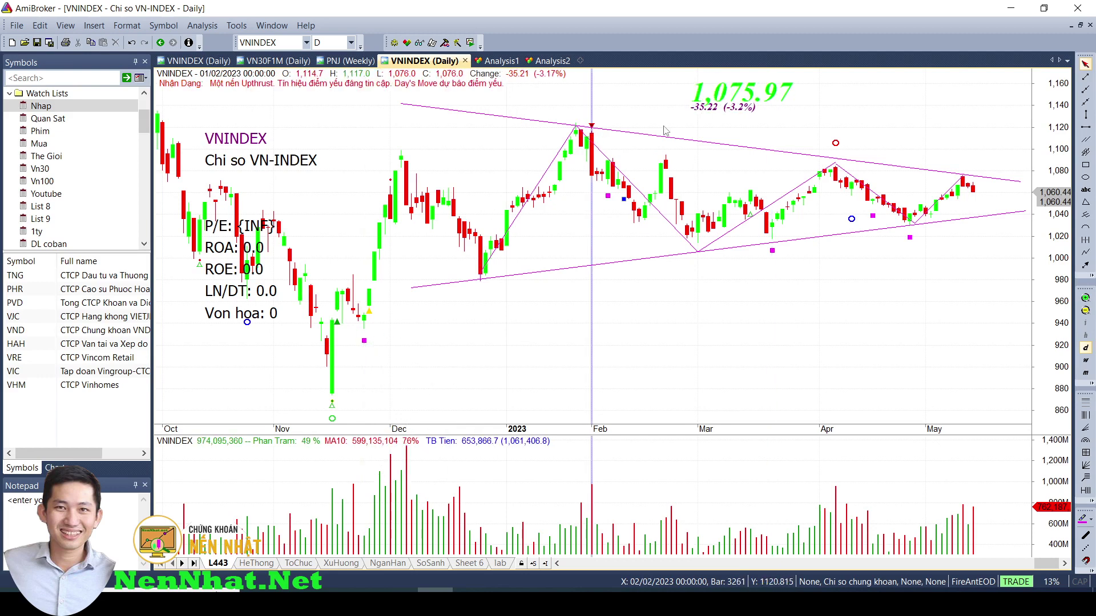
pyautogui.click(836, 149)
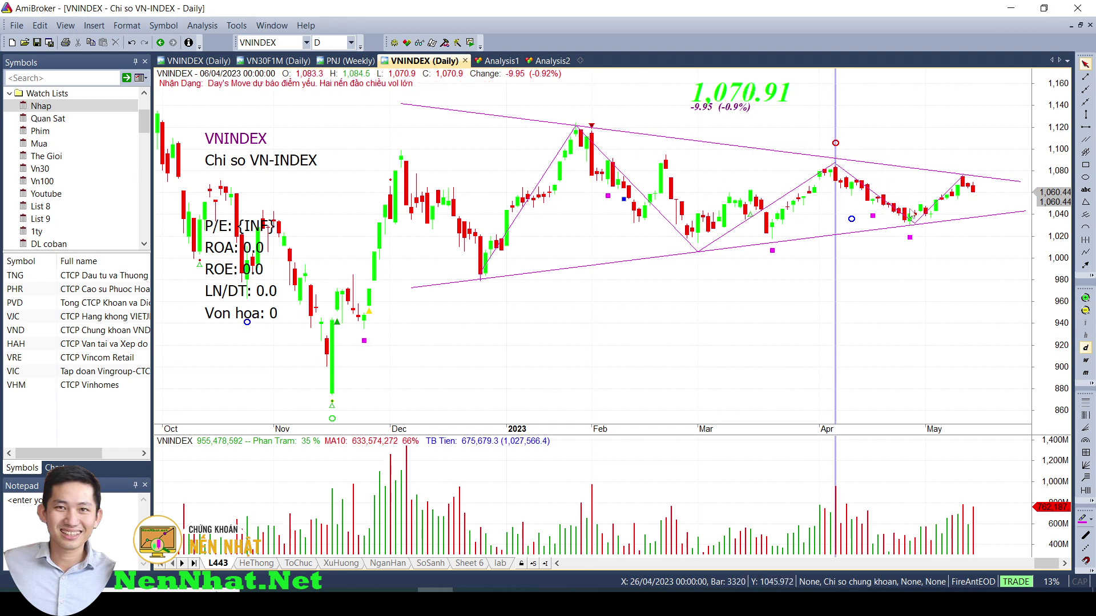
pyautogui.click(911, 249)
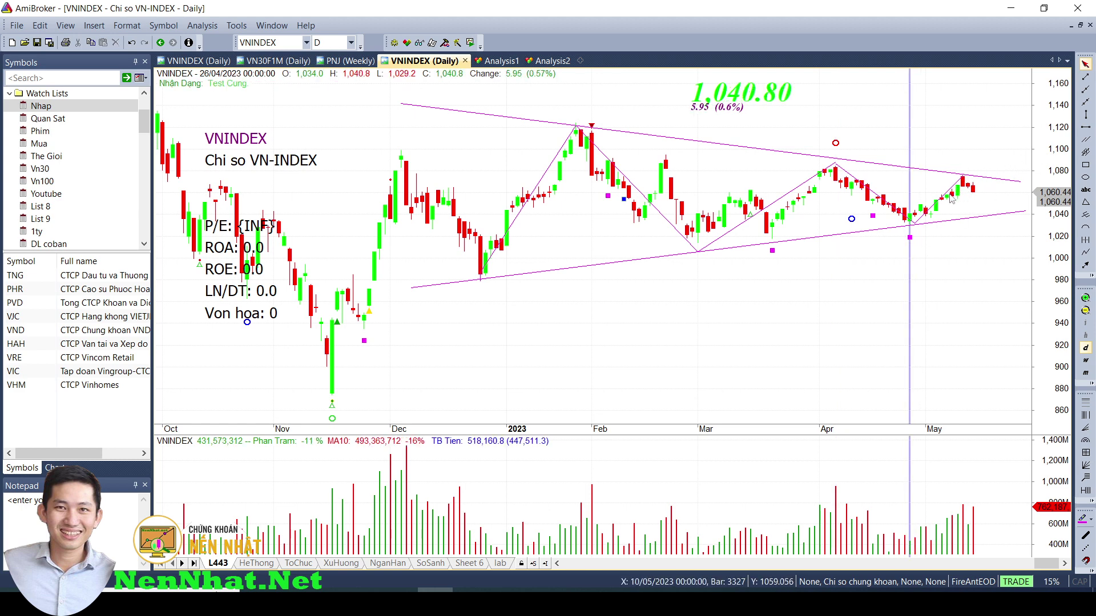
pyautogui.moveTo(942, 205)
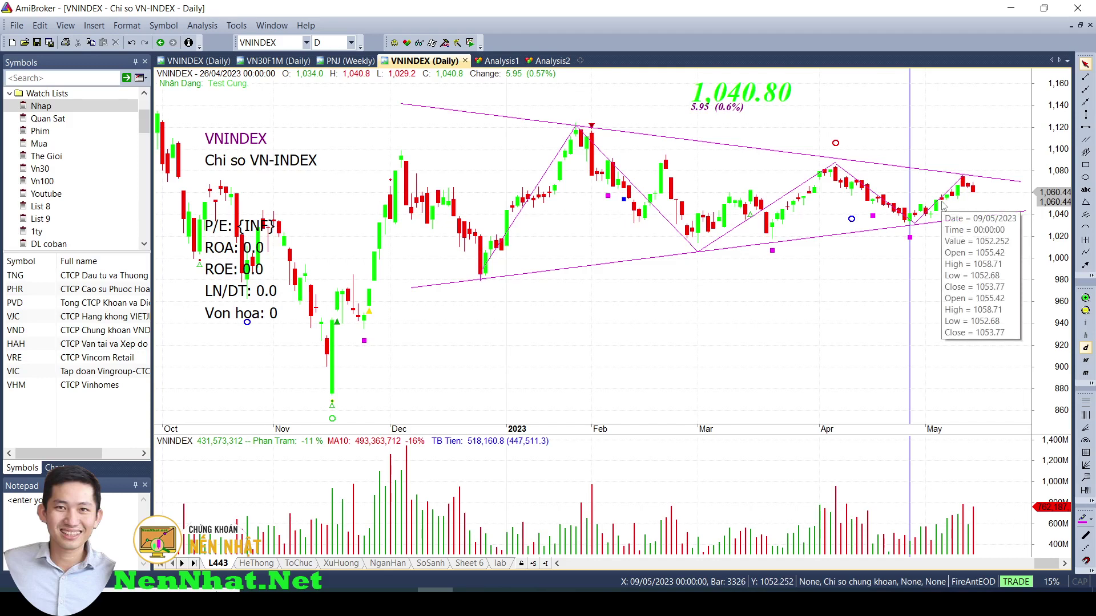
# - List the symbols of the Quan Sat watch list and view the charts of CTR and POW
pyautogui.click(48, 118)
pyautogui.click(17, 276)
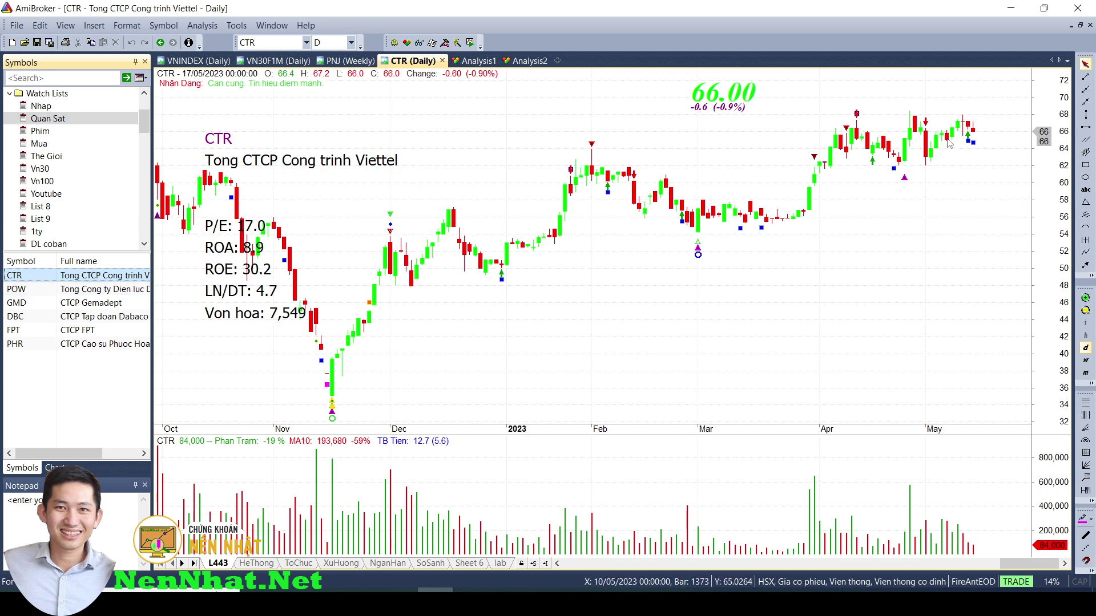
pyautogui.click(973, 136)
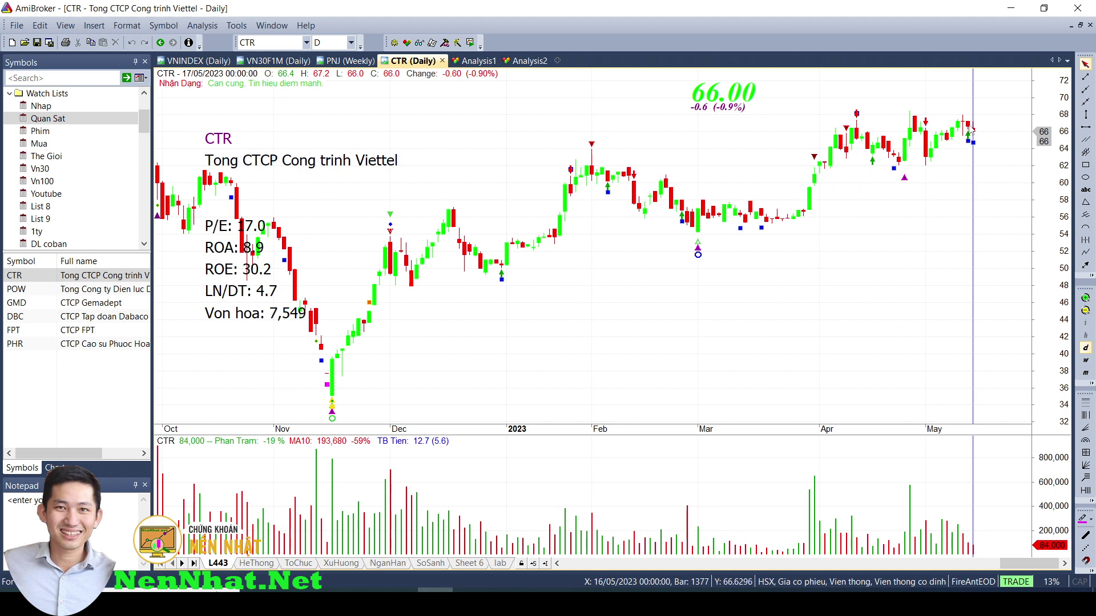
pyautogui.click(31, 295)
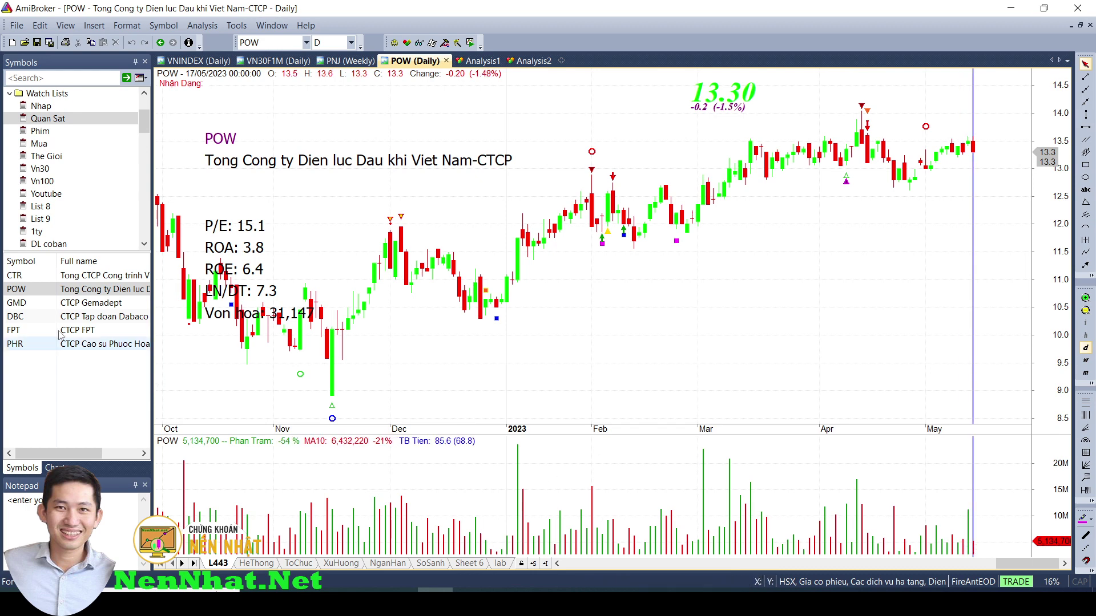
# - View the GMD chart and examine its 15/05/2023 and 17/05/2023 candles near the drawn support zone
pyautogui.click(38, 307)
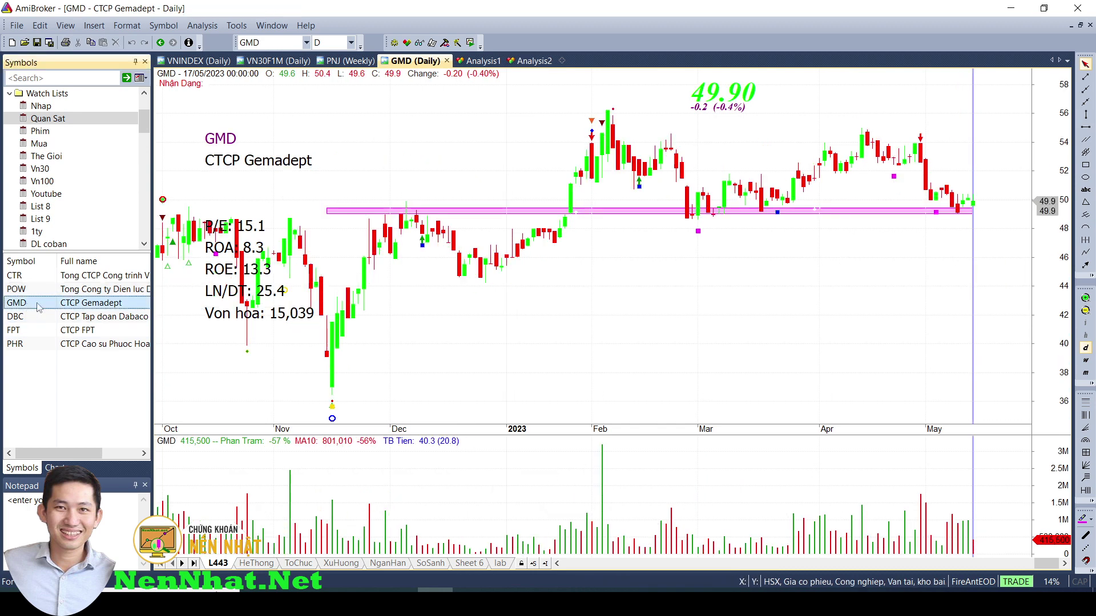
pyautogui.click(966, 226)
pyautogui.click(963, 228)
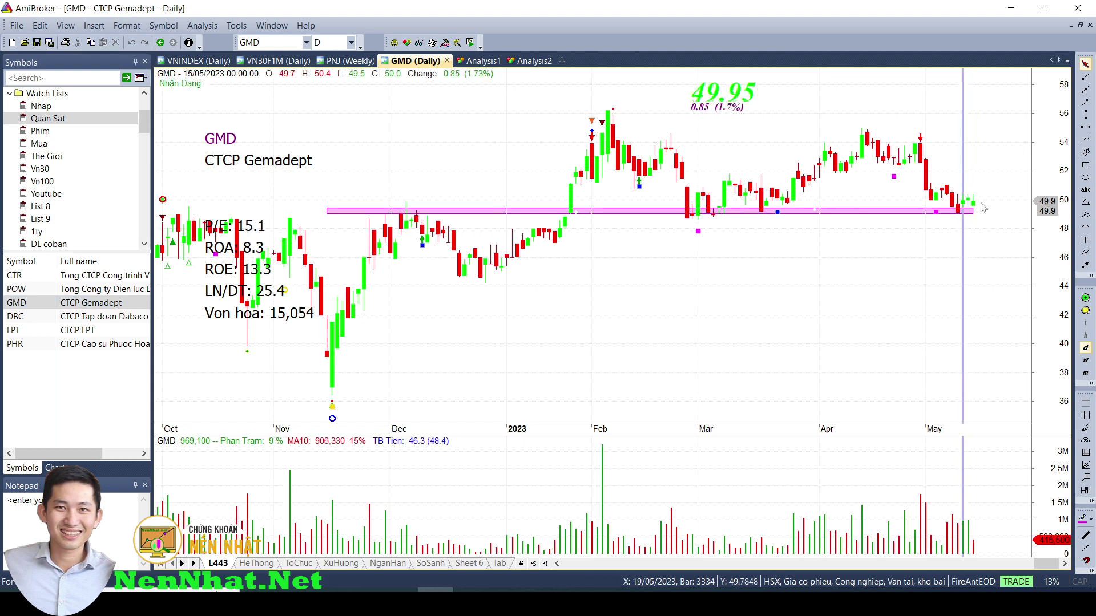
pyautogui.click(968, 210)
pyautogui.click(972, 210)
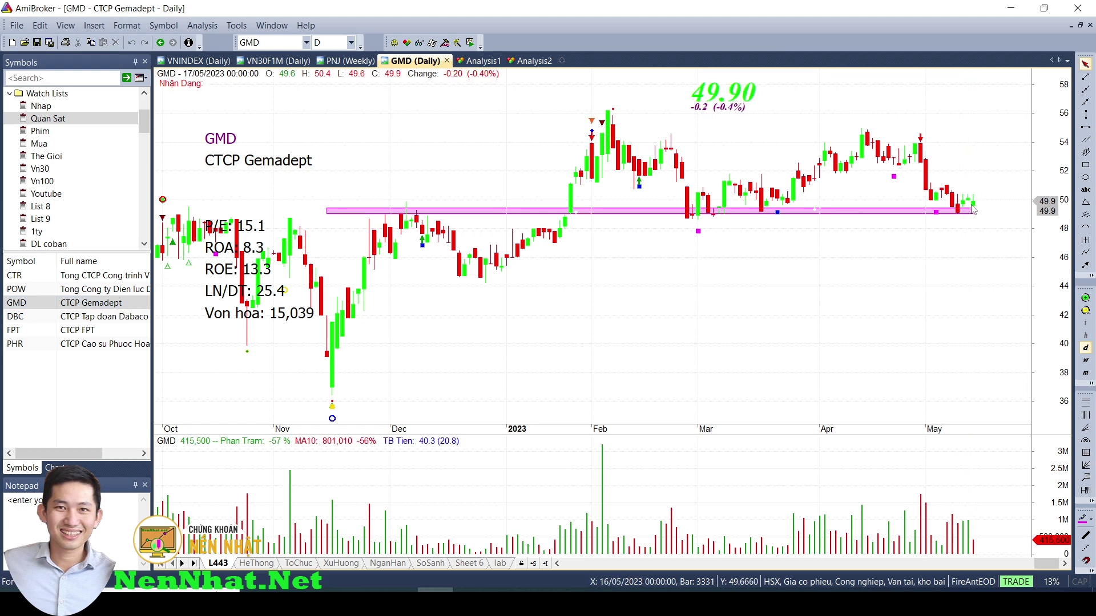
# - Examine the GMD candles of 12/05/2023, 16/05/2023 and 17/05/2023 against the drawn support zone
pyautogui.click(963, 210)
pyautogui.click(968, 210)
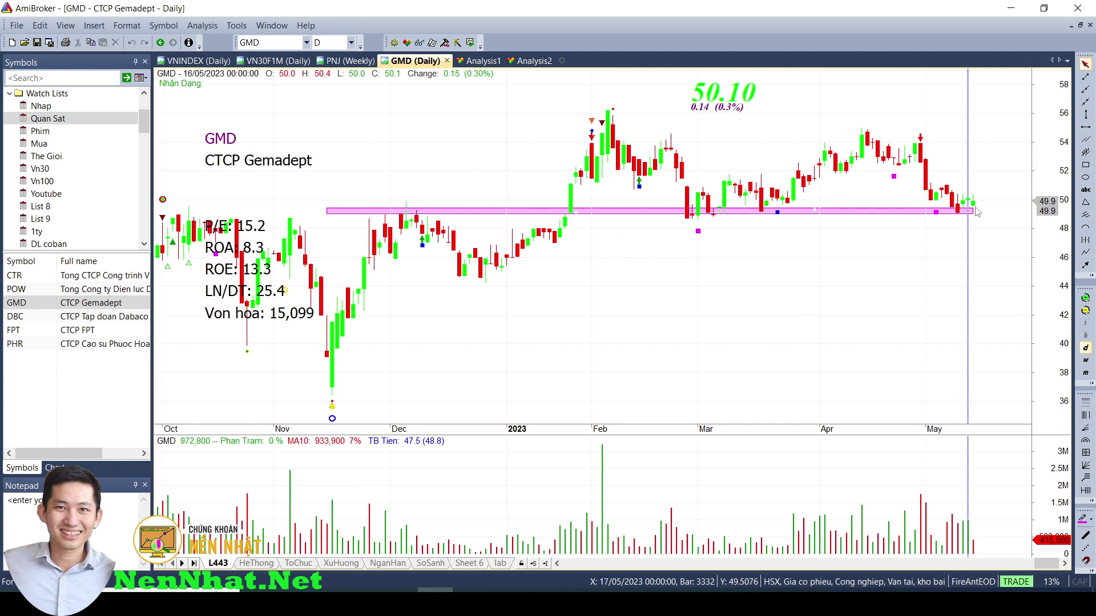
pyautogui.click(973, 210)
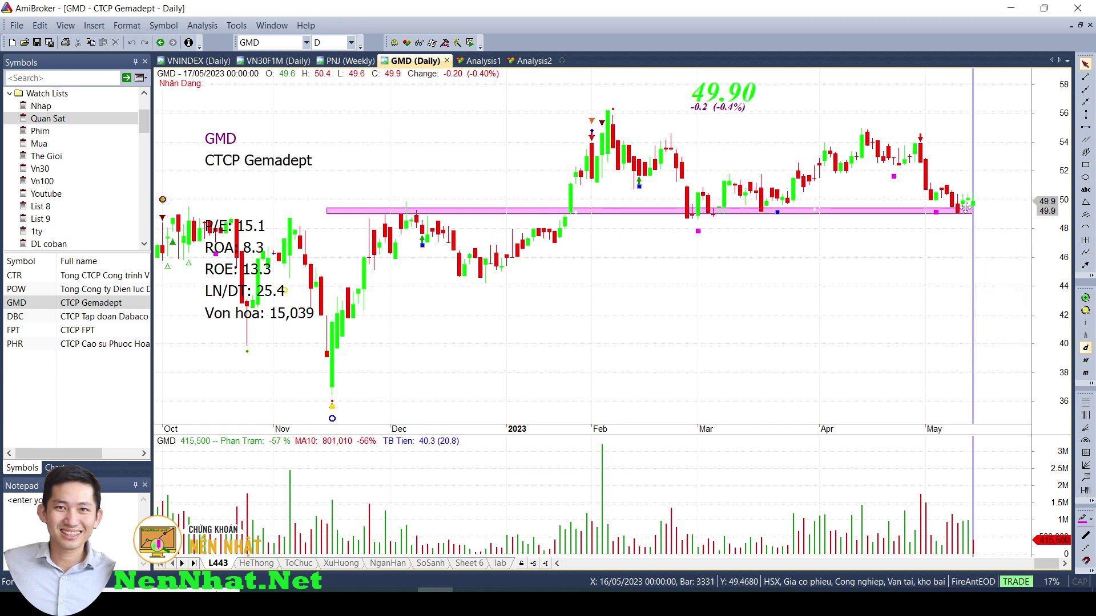
pyautogui.click(958, 226)
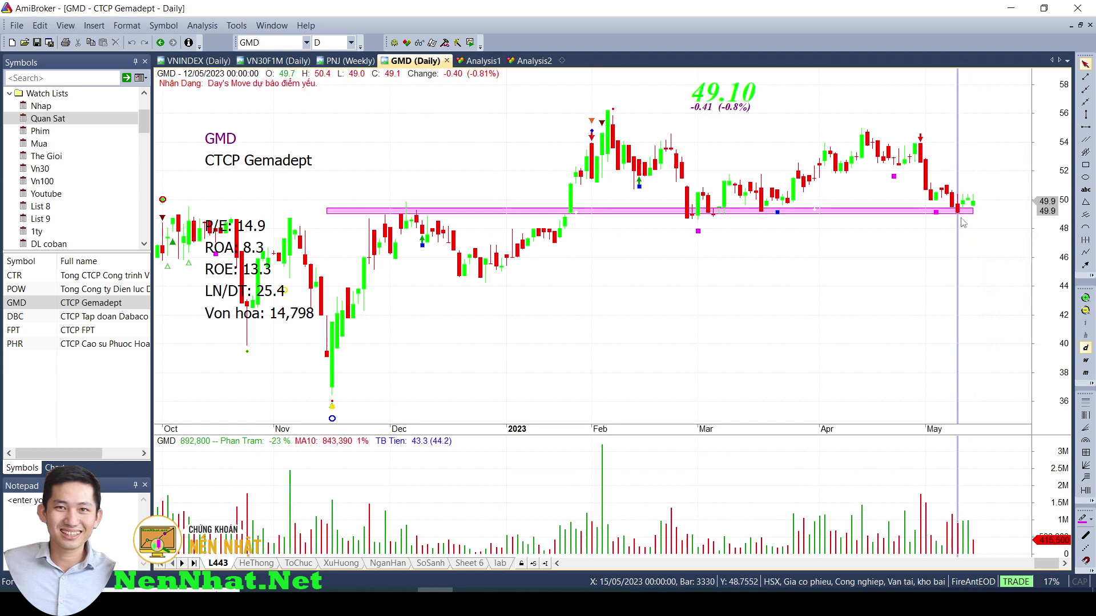
pyautogui.click(974, 209)
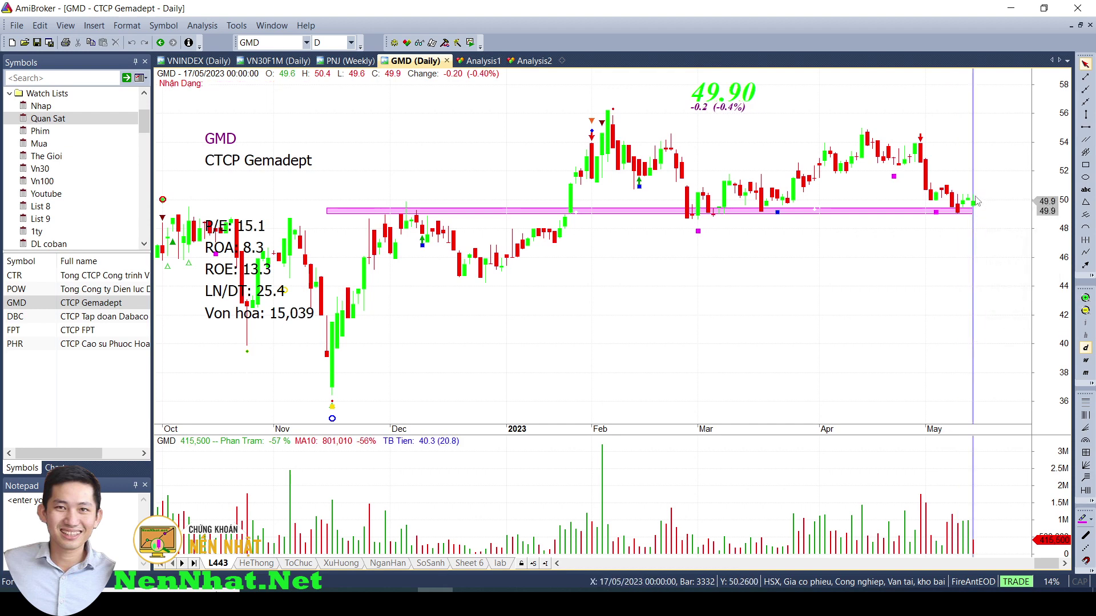
pyautogui.moveTo(971, 206)
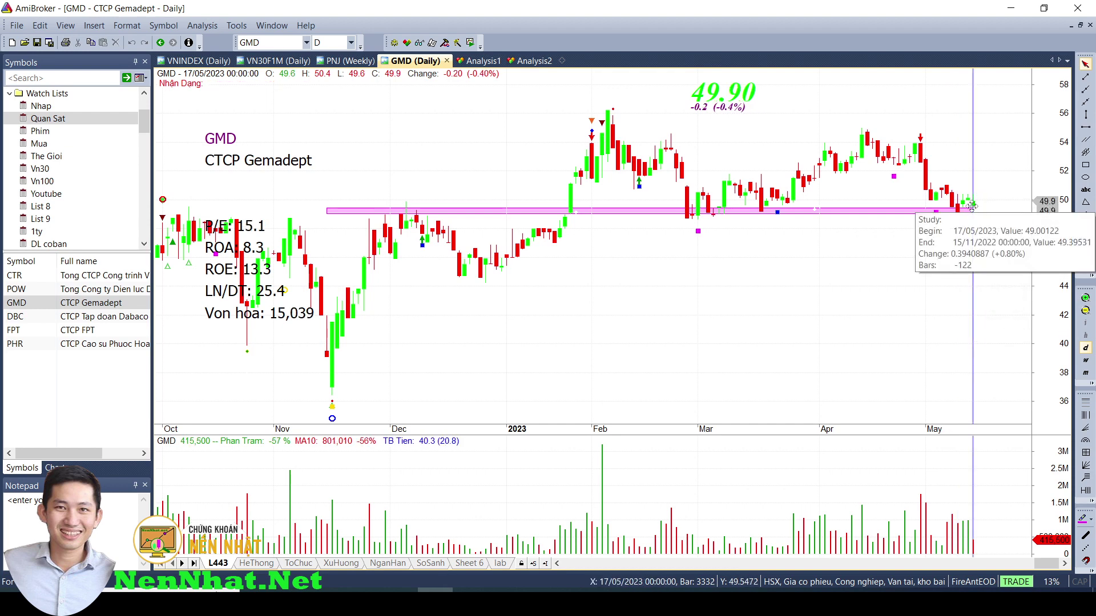
pyautogui.press('Left')
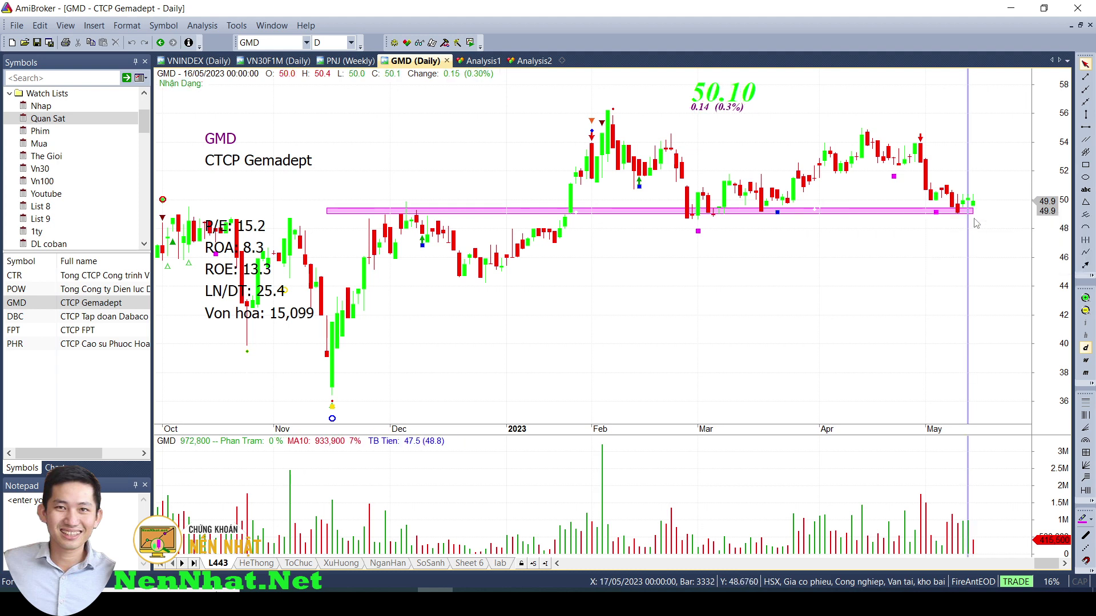
pyautogui.click(974, 225)
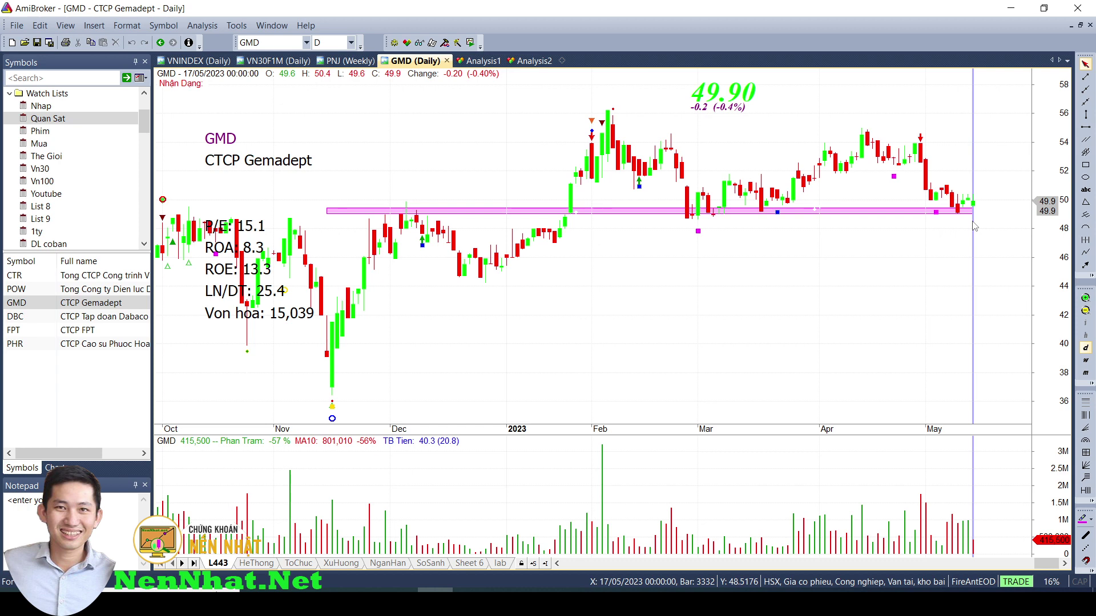
pyautogui.moveTo(974, 227)
pyautogui.press('Escape')
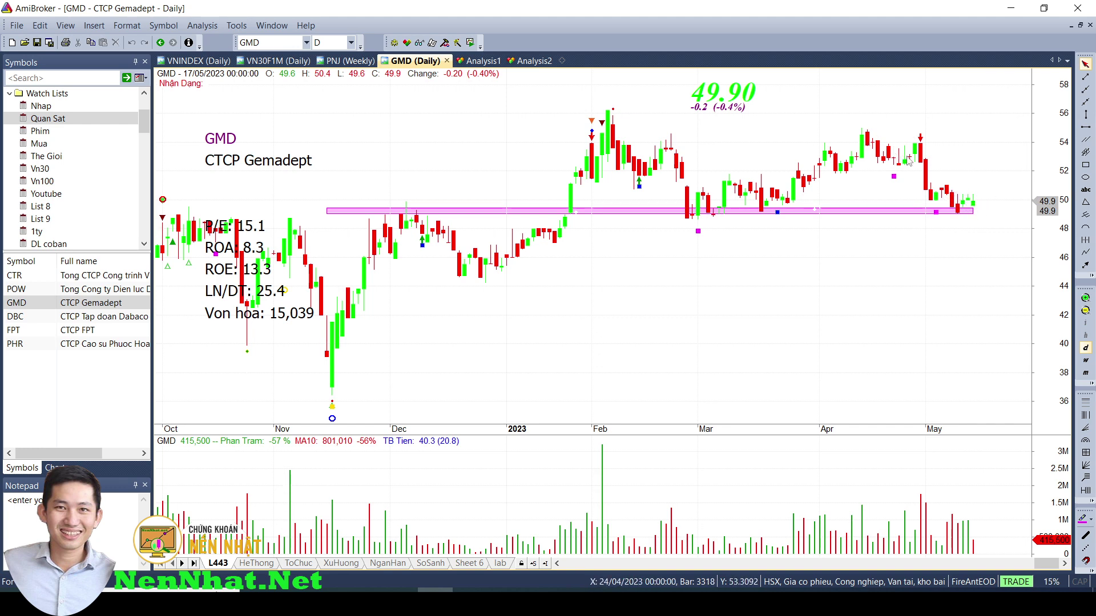
# - View the charts of DBC, FPT and PHR from the Quan Sat watch list, examining the latest candles of DBC and FPT
pyautogui.click(36, 317)
pyautogui.click(974, 223)
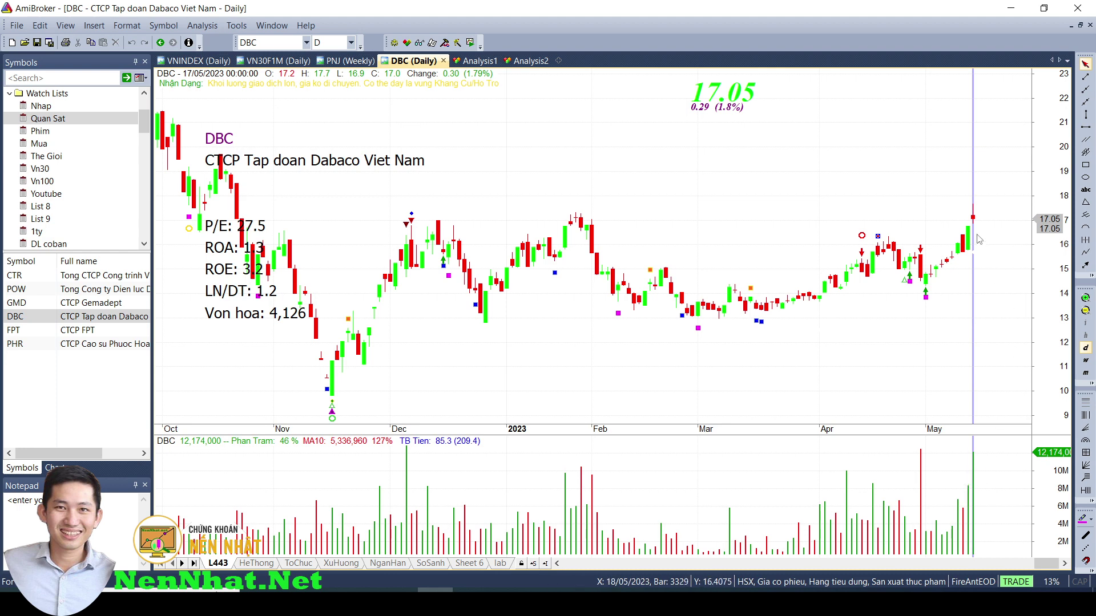
pyautogui.click(49, 333)
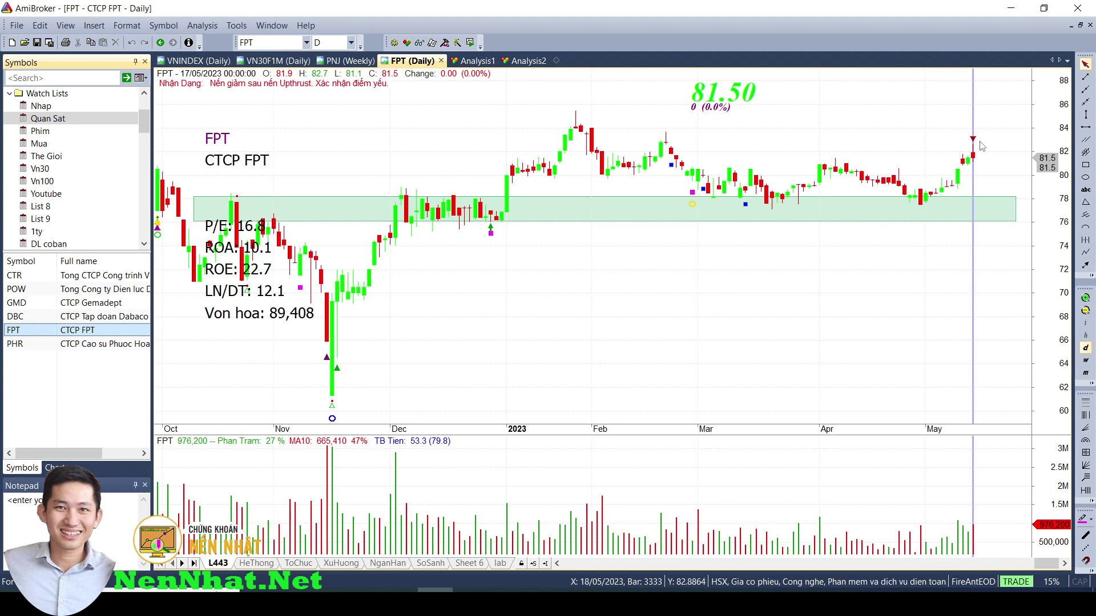
pyautogui.click(969, 158)
pyautogui.click(974, 157)
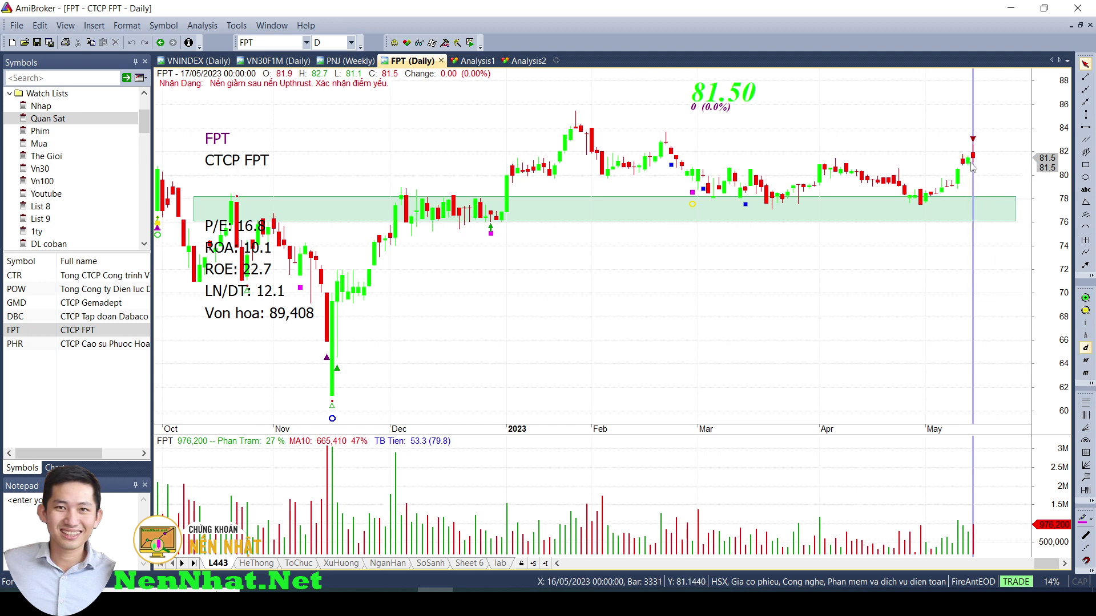
pyautogui.press('Left')
pyautogui.press('Right')
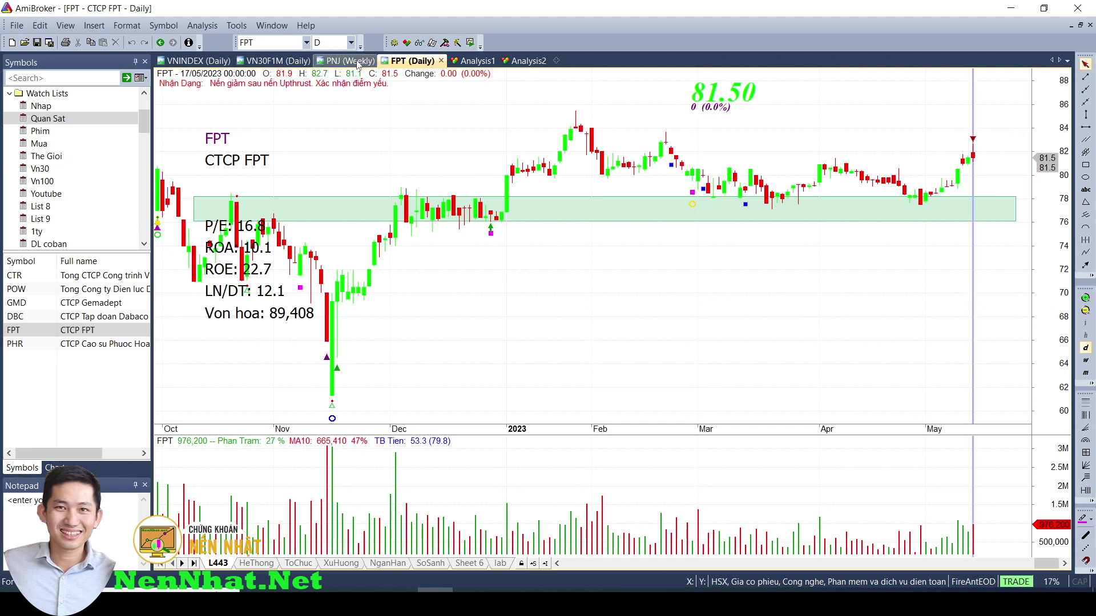
pyautogui.click(38, 346)
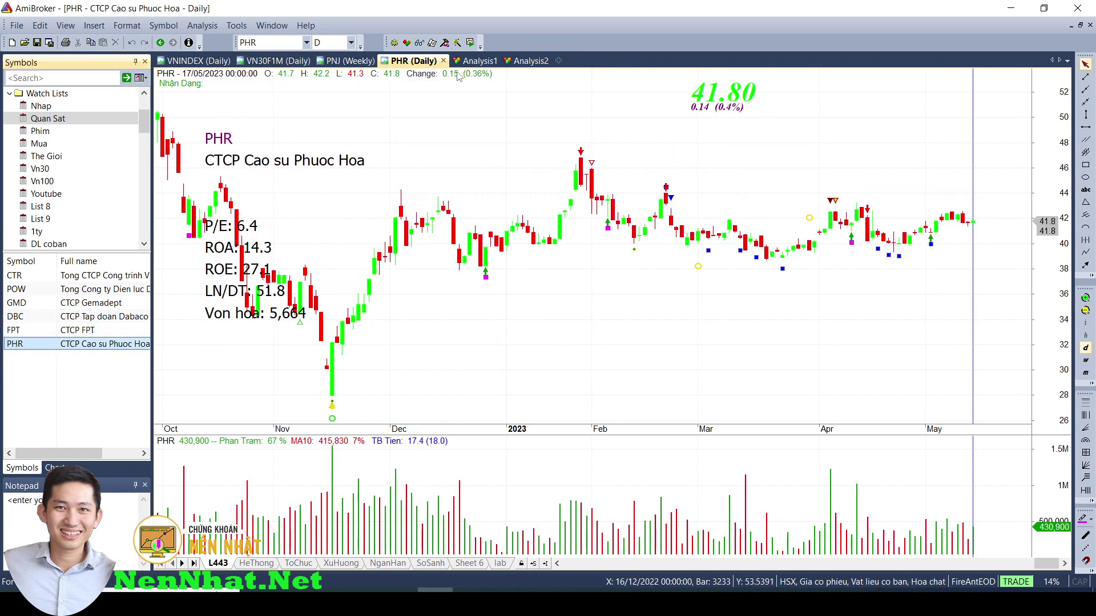
# - Load the TDoanhmua4 formula from the NuocNgoai folder into Analysis1 and run the exploration for 17/05/2023
pyautogui.hotkey('ctrl', 'Tab')
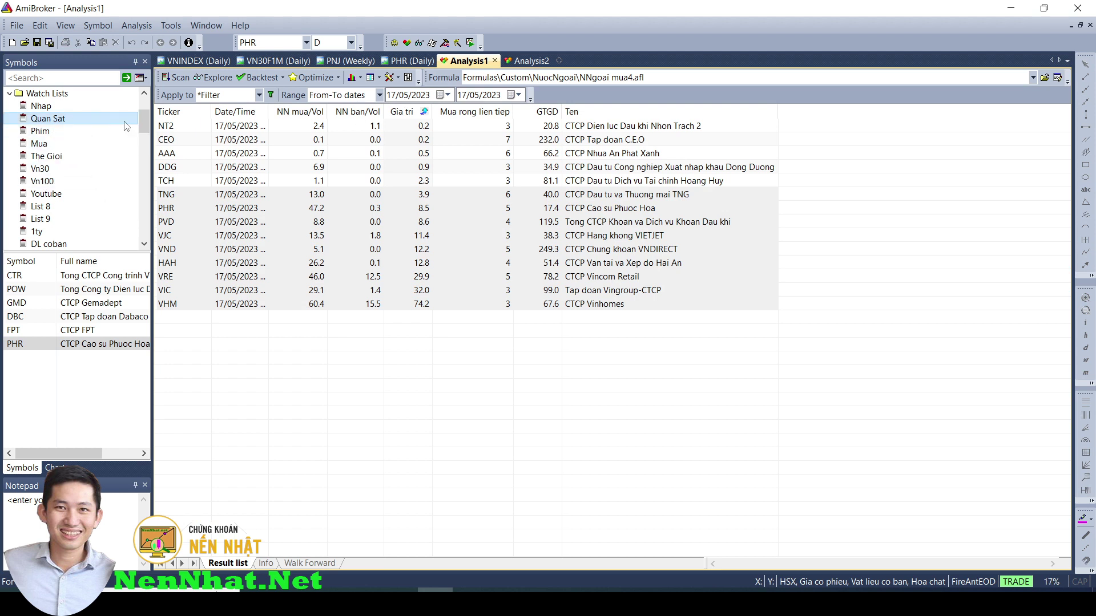
pyautogui.moveTo(144, 126); pyautogui.dragTo(144, 112)
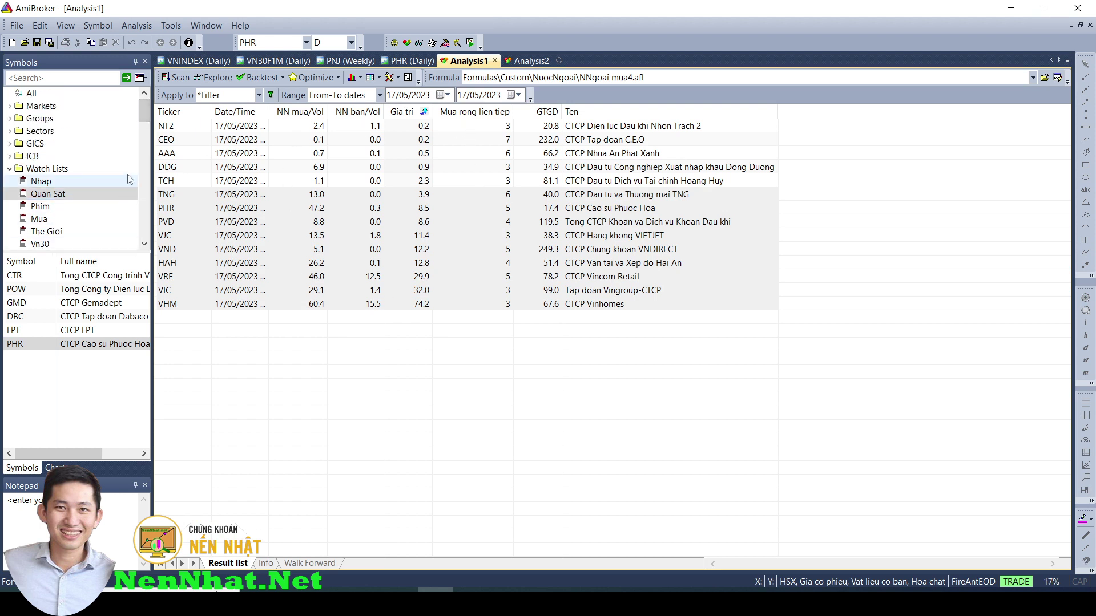
pyautogui.click(56, 467)
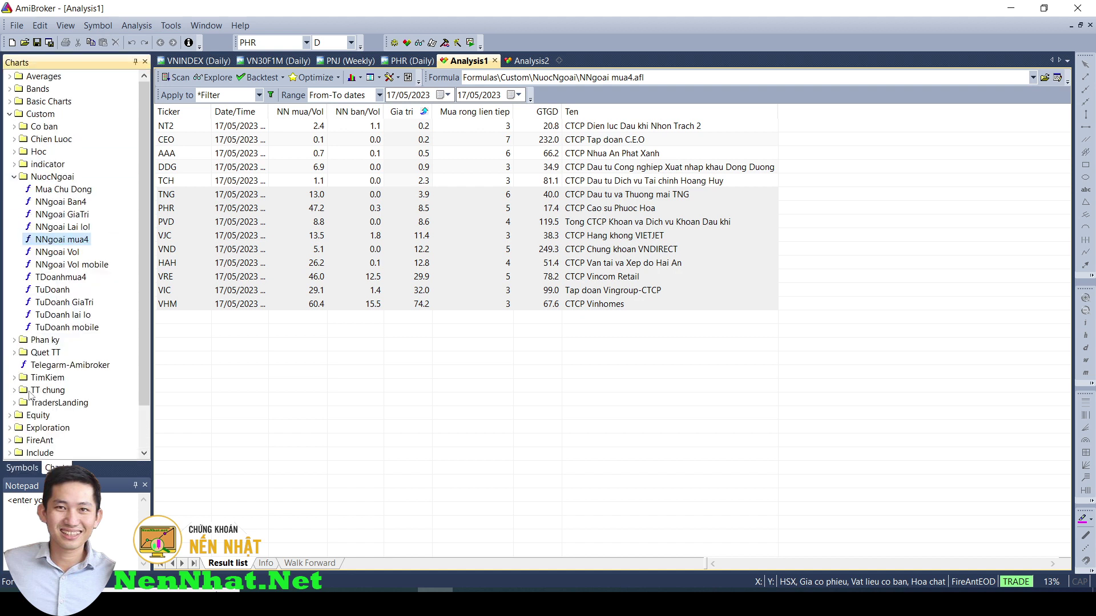
pyautogui.rightClick(48, 282)
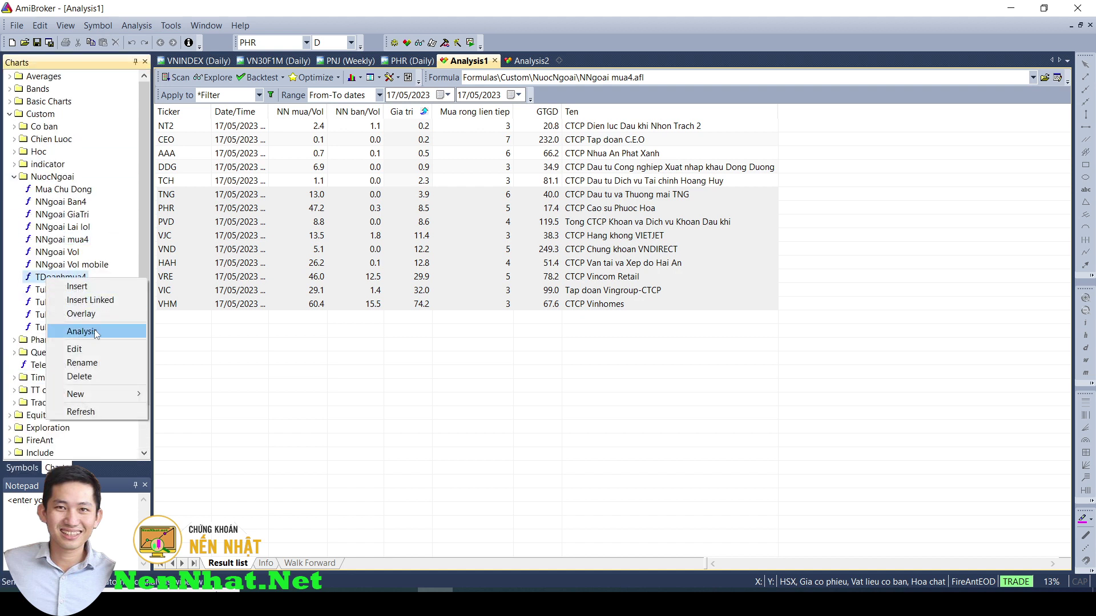
pyautogui.click(63, 333)
pyautogui.click(223, 79)
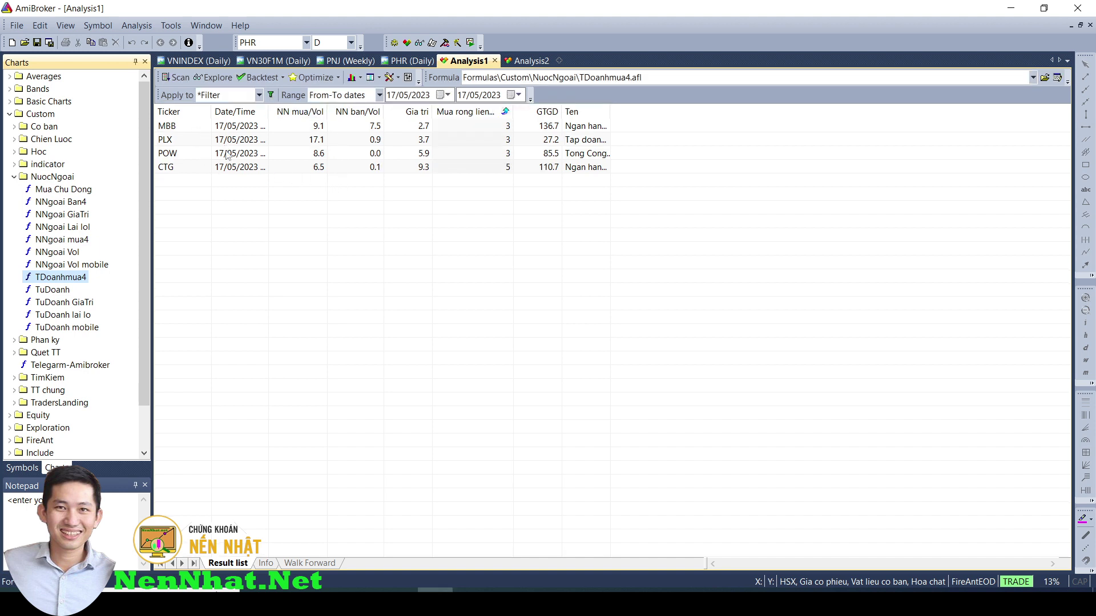
# - View the daily charts of MBB and CTG from the TDoanhmua4 exploration results
pyautogui.doubleClick(406, 129)
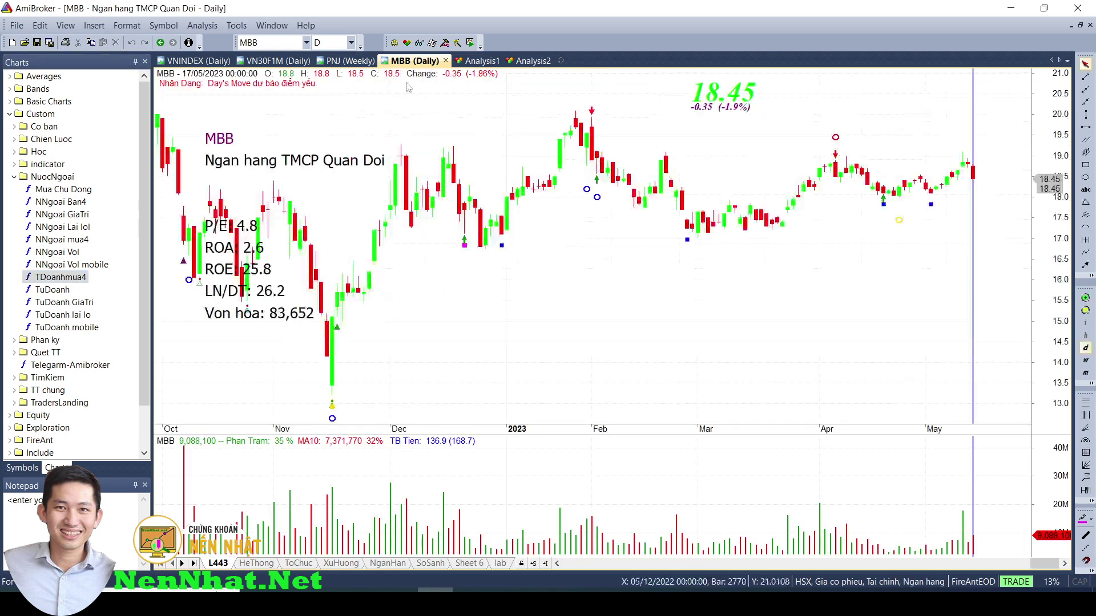
pyautogui.click(475, 61)
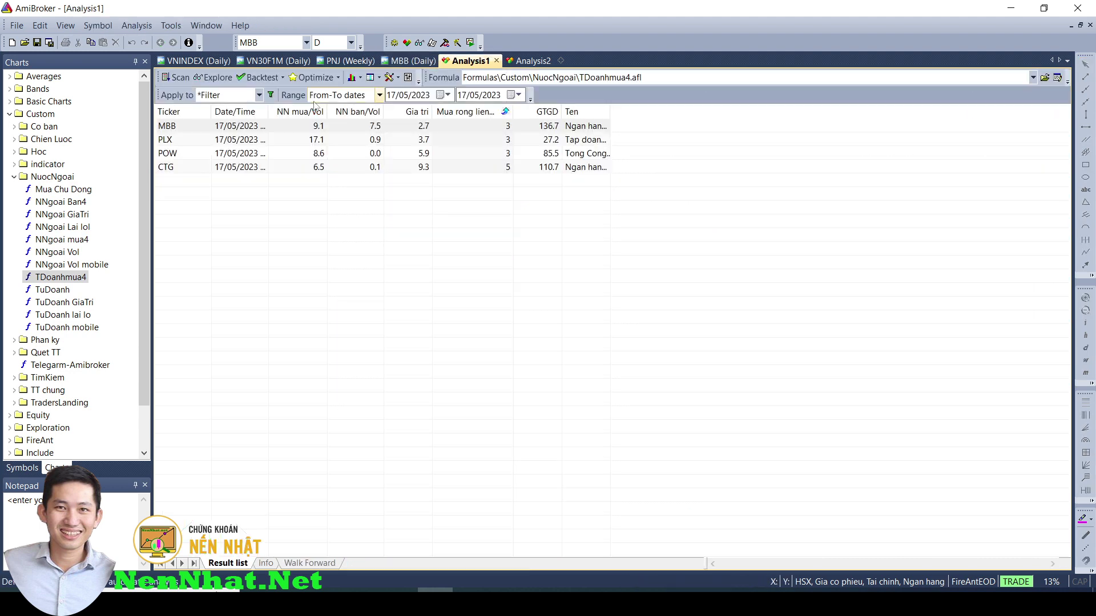
pyautogui.click(249, 165)
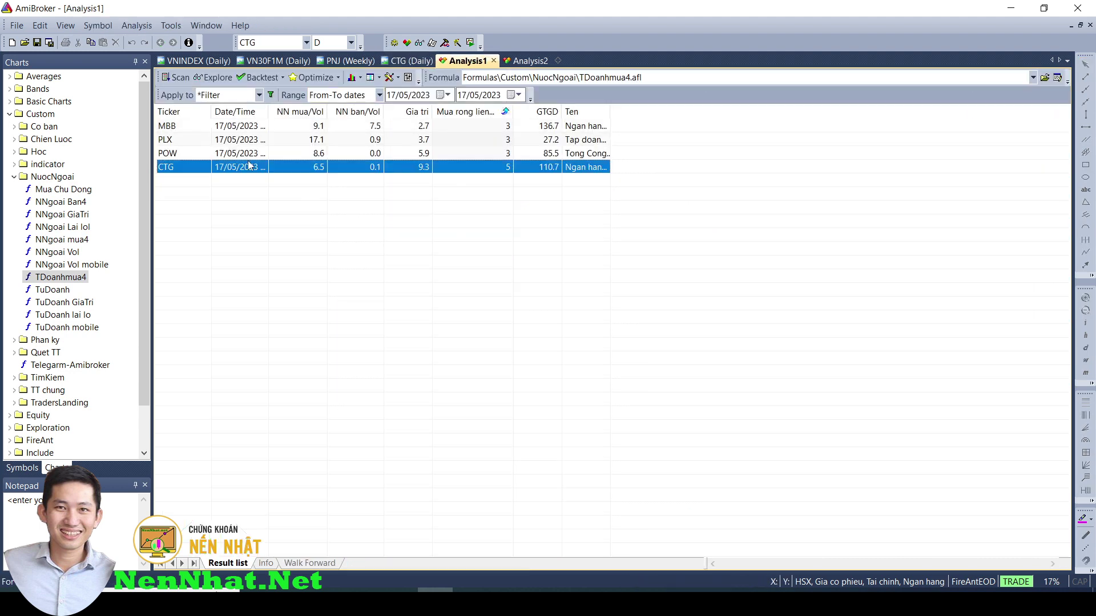
pyautogui.click(414, 61)
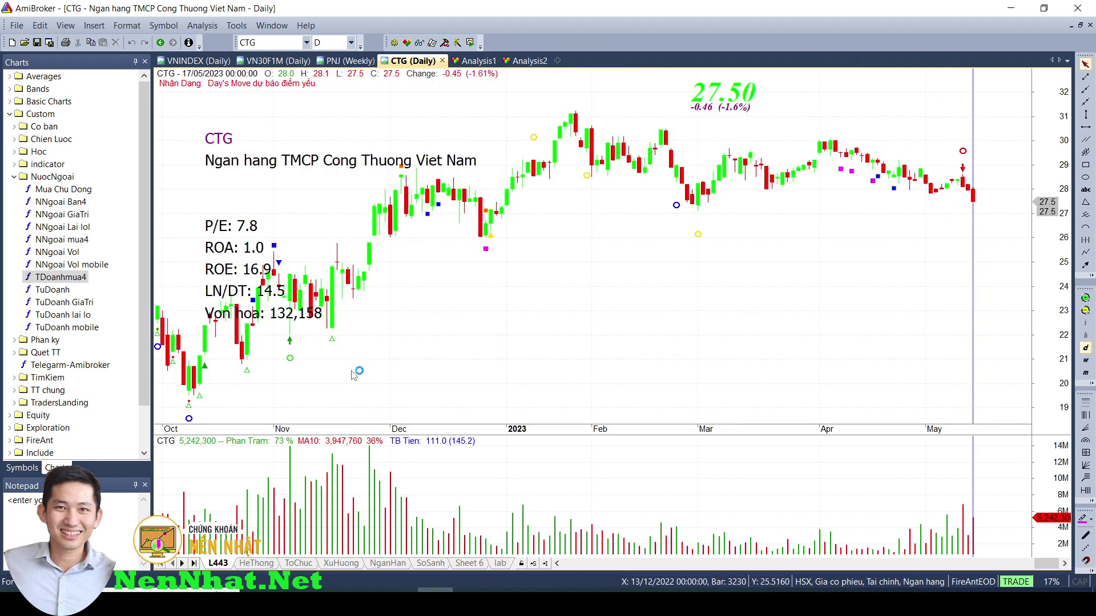
# - View the PLX chart from the exploration results and examine its latest indicator bars on the HeThong sheet
pyautogui.click(486, 62)
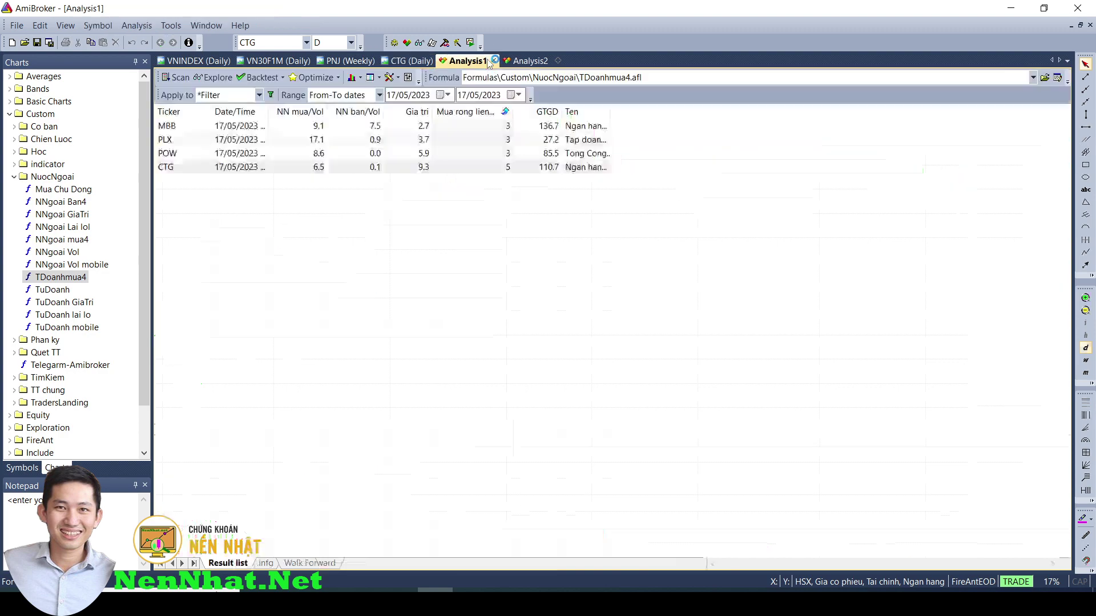
pyautogui.click(182, 154)
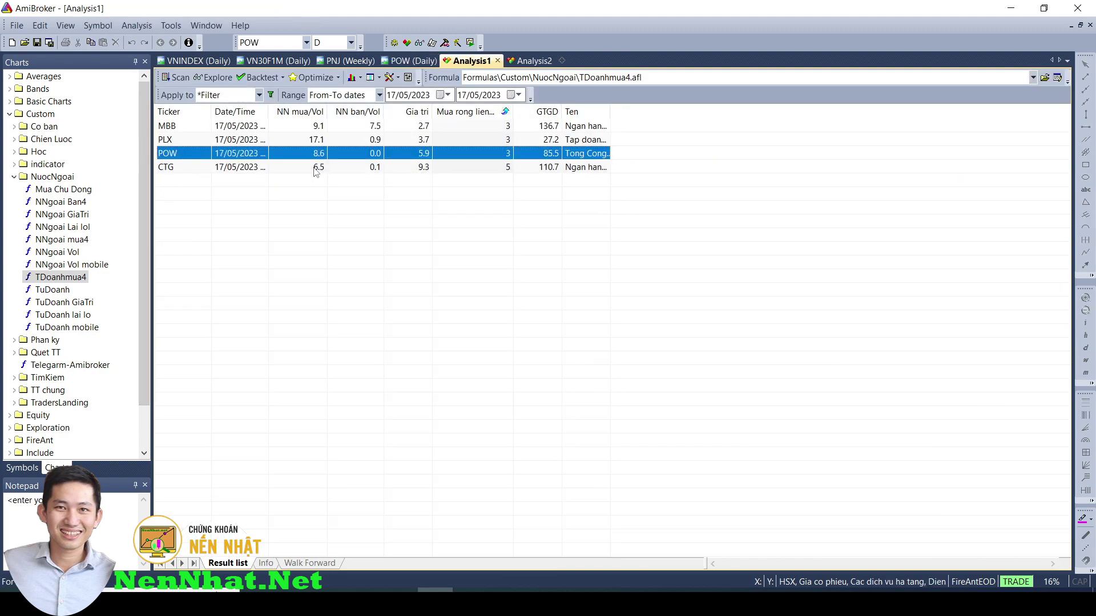
pyautogui.click(170, 140)
pyautogui.click(413, 63)
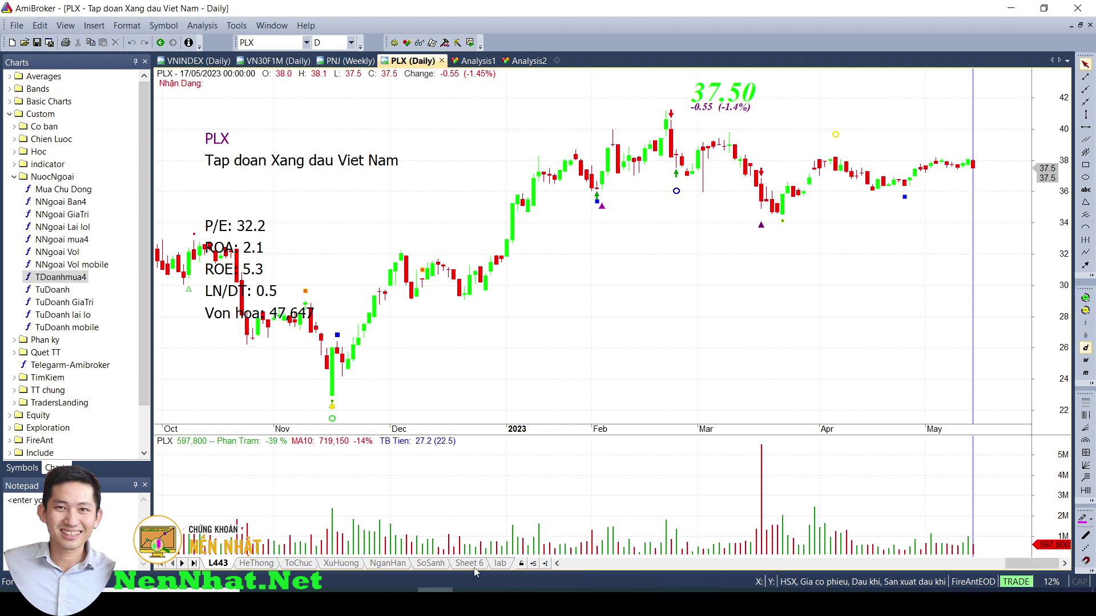
pyautogui.click(274, 564)
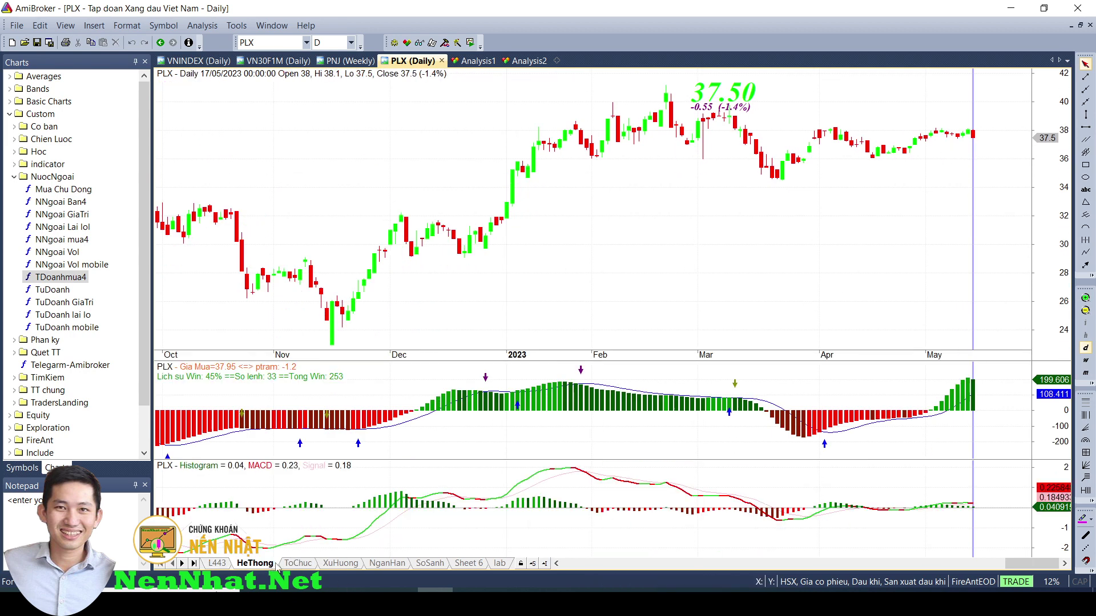
pyautogui.click(967, 417)
pyautogui.click(969, 420)
pyautogui.click(977, 420)
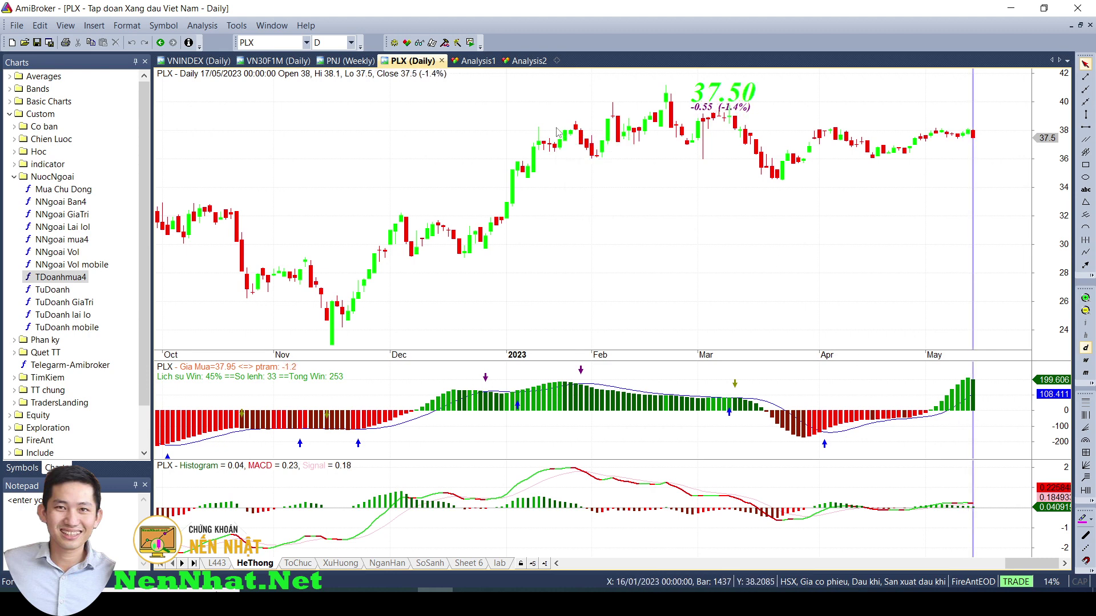
# - Load the Mua Chu Dong formula from the NuocNgoai folder into Analysis1 and run the exploration for 17/05/2023
pyautogui.click(478, 61)
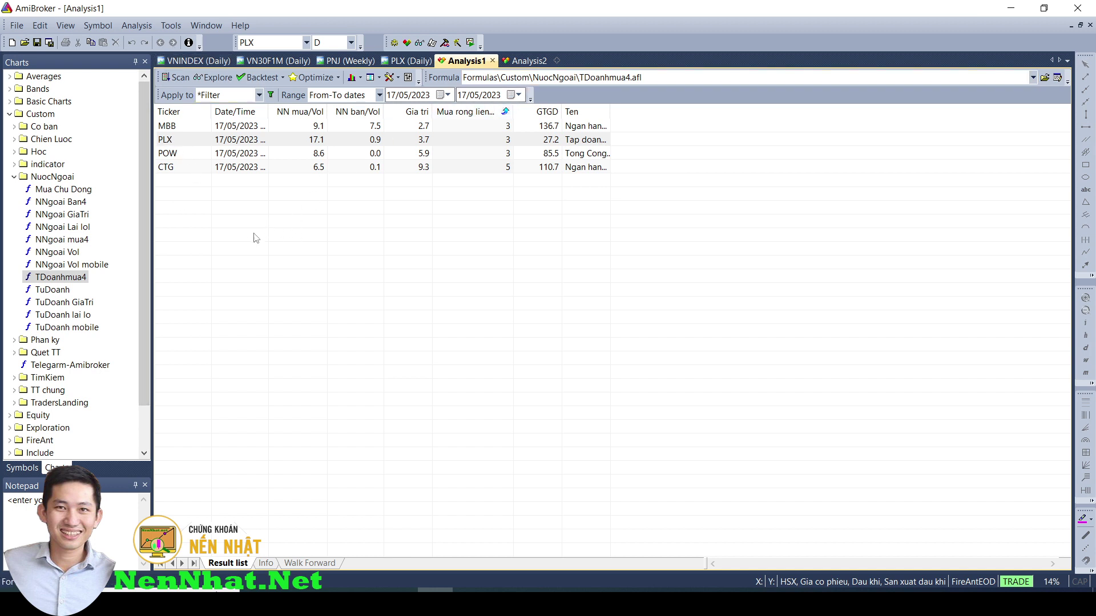
pyautogui.rightClick(62, 193)
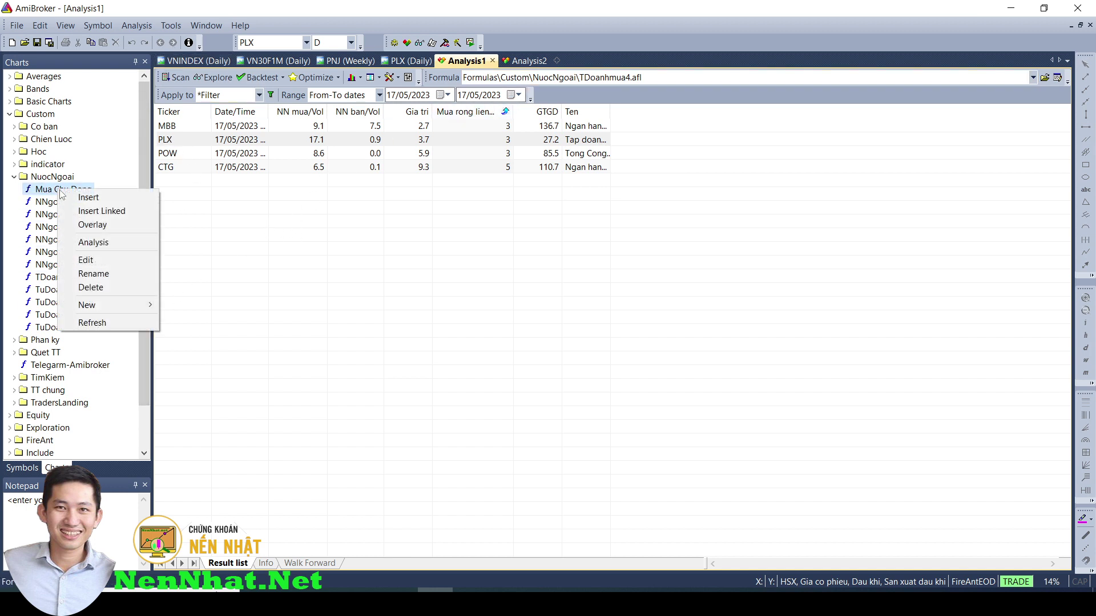
pyautogui.click(92, 245)
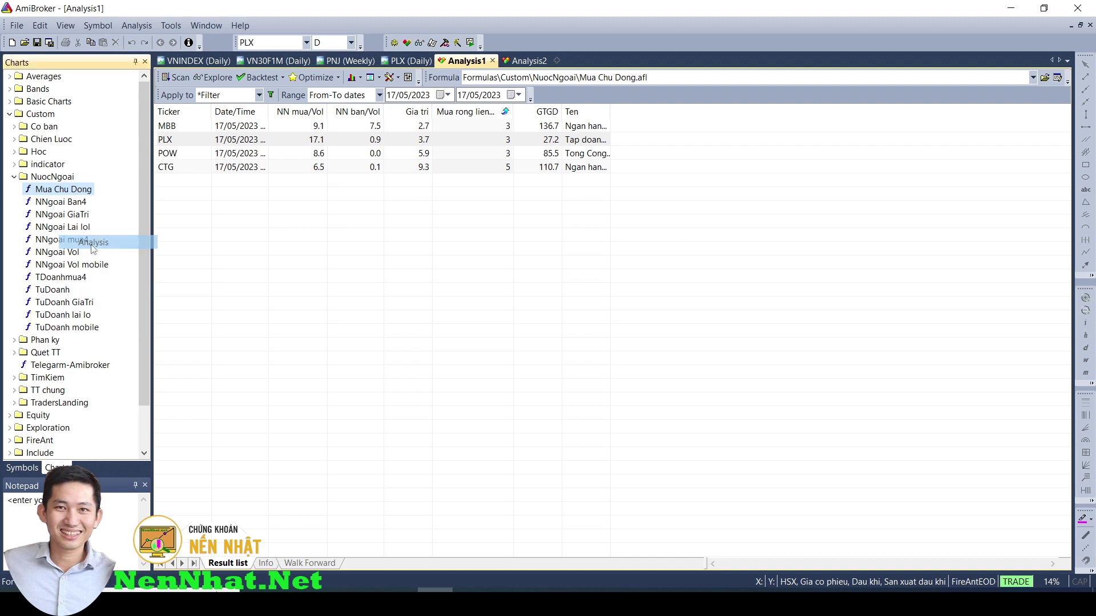
pyautogui.click(221, 80)
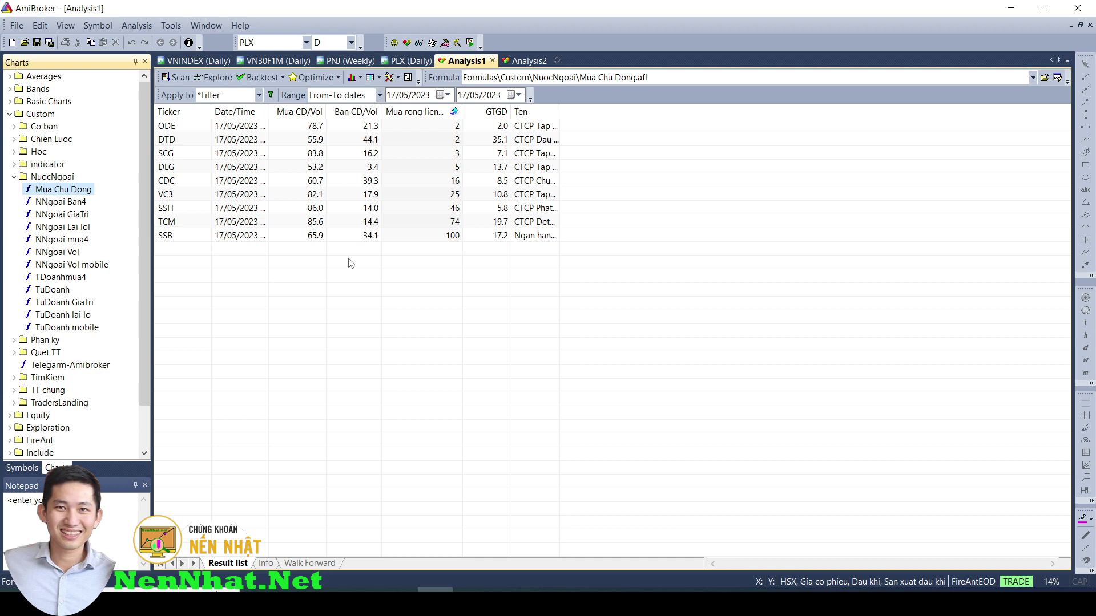
# - Widen the Mua rong lien tiep and Ten columns to show their full text, and select the SSH, TCM and SSB rows
pyautogui.doubleClick(463, 111)
pyautogui.moveTo(478, 110); pyautogui.dragTo(483, 111)
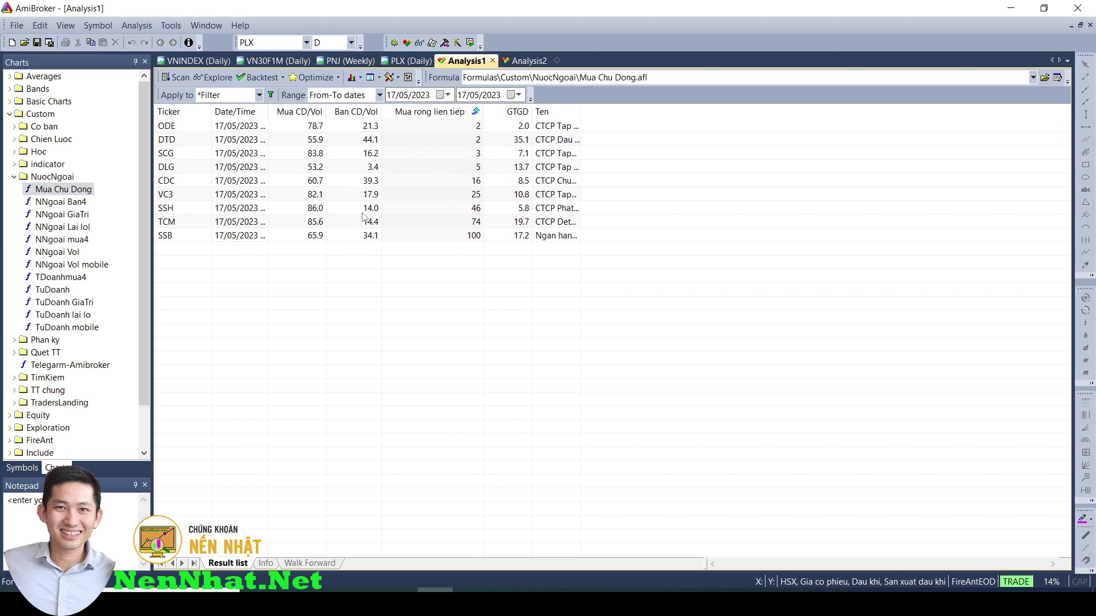
pyautogui.click(210, 240)
pyautogui.click(198, 223)
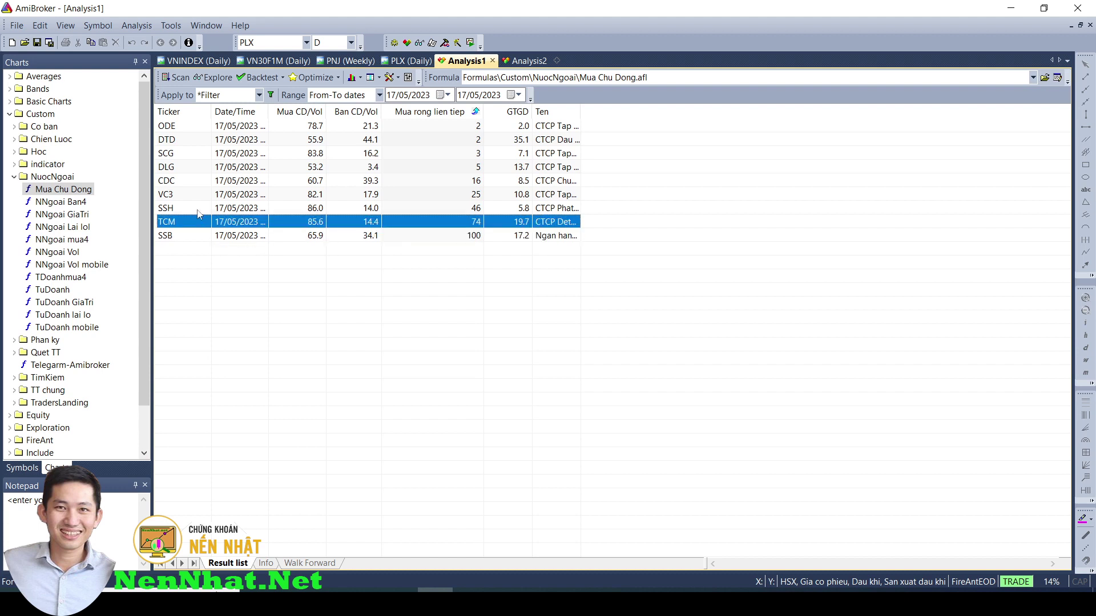
pyautogui.click(198, 210)
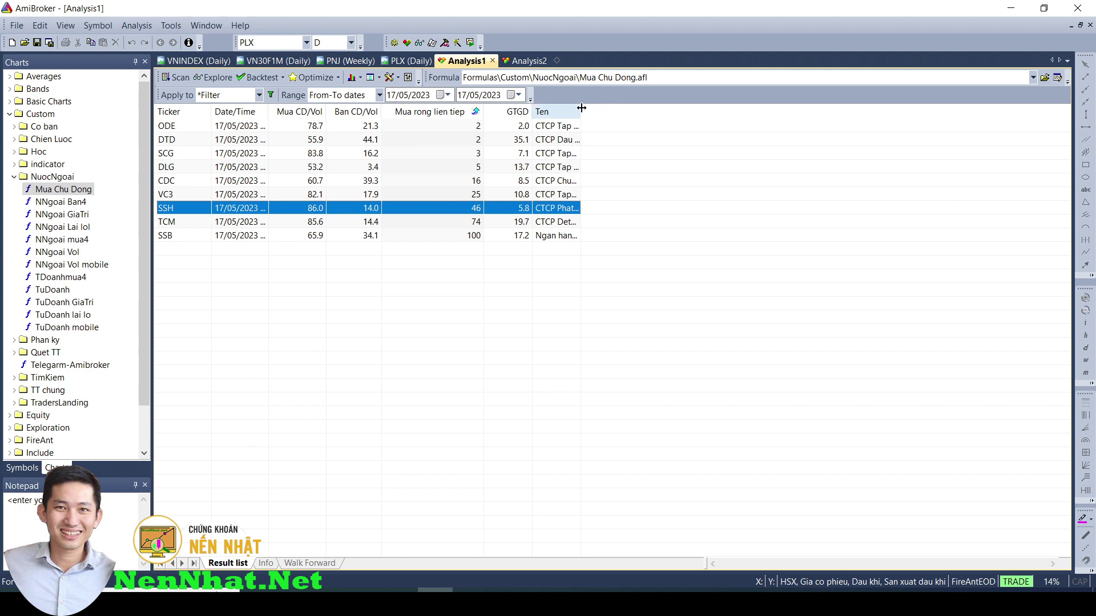
pyautogui.moveTo(580, 109); pyautogui.dragTo(723, 111)
pyautogui.moveTo(761, 210); pyautogui.dragTo(700, 240)
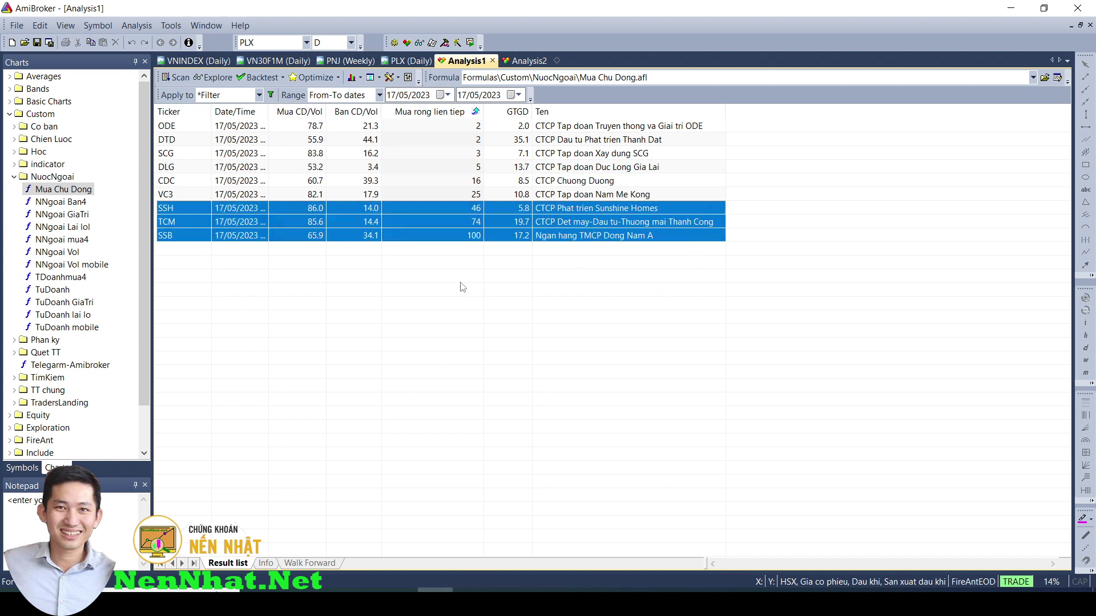
# - Load the ID L443 formula from the Chien Luoc folder into Analysis1 and run the exploration for 17/05/2023
pyautogui.moveTo(212, 117); pyautogui.dragTo(202, 118)
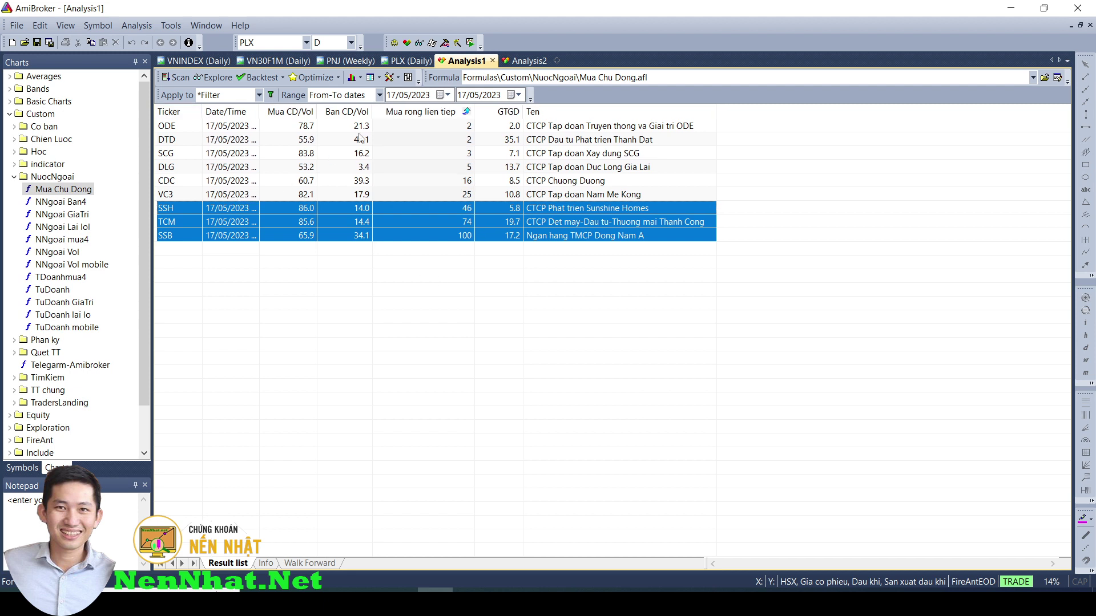
pyautogui.click(14, 176)
pyautogui.click(14, 139)
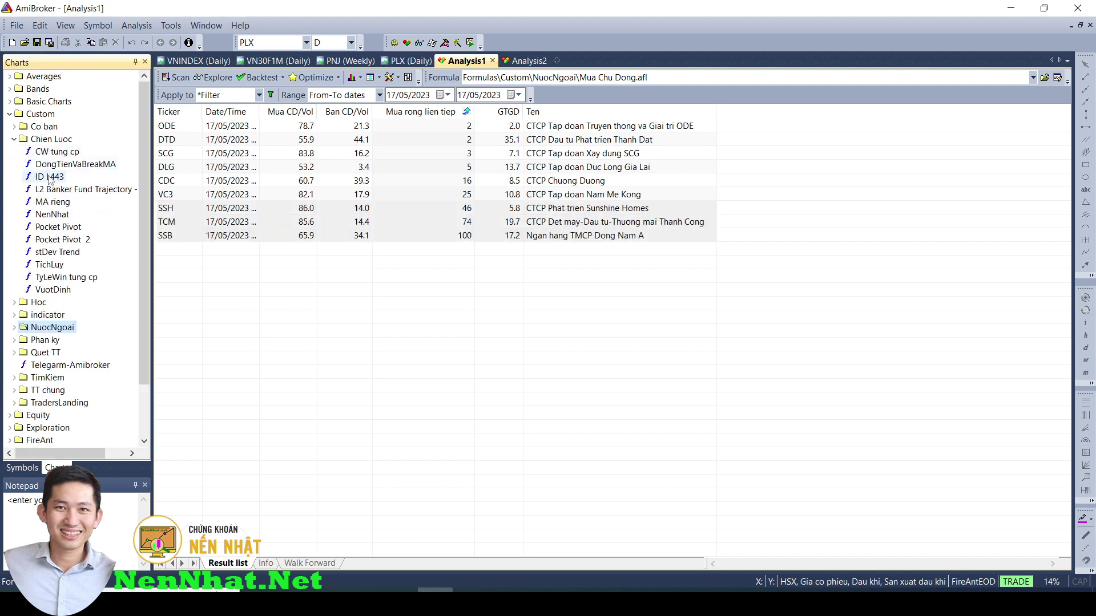
pyautogui.rightClick(50, 178)
pyautogui.click(88, 230)
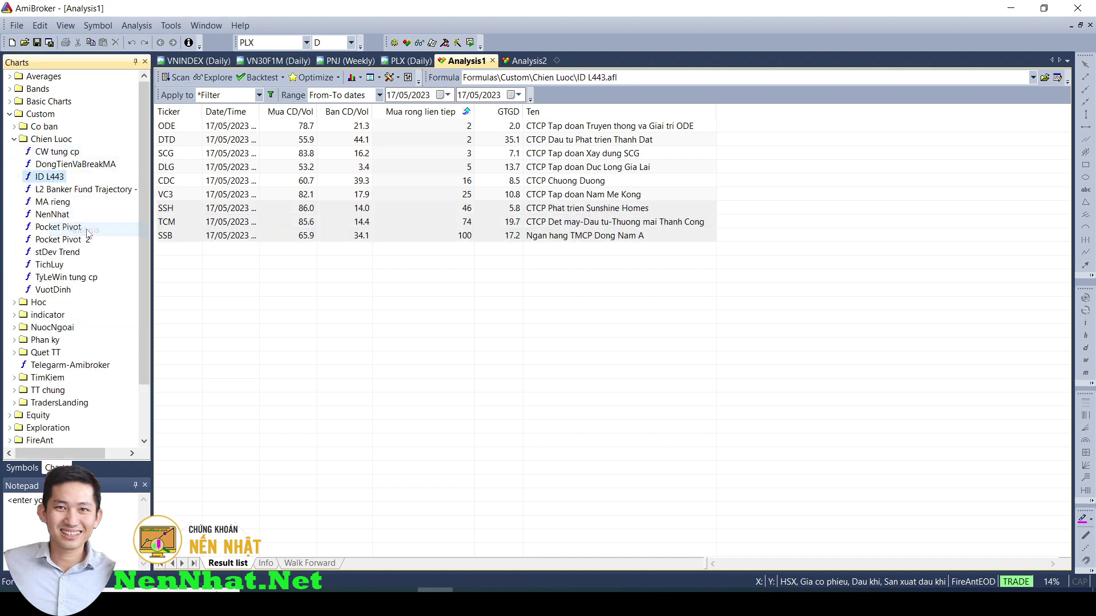
pyautogui.click(217, 78)
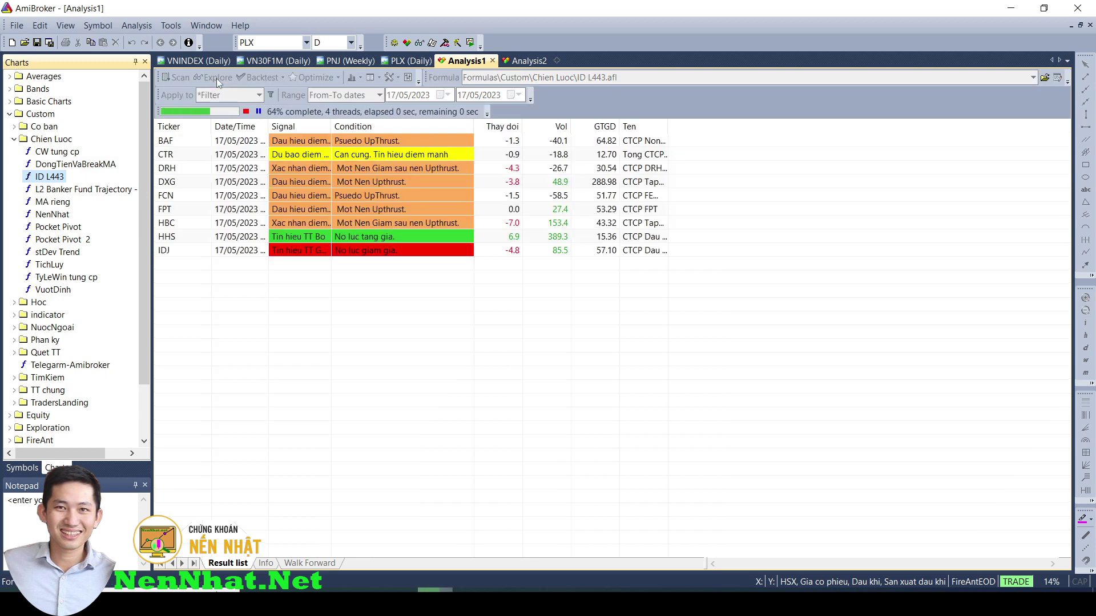
# - Widen the Signal column to show its full text and sort the ID L443 results by Signal
pyautogui.doubleClick(332, 108)
pyautogui.click(327, 112)
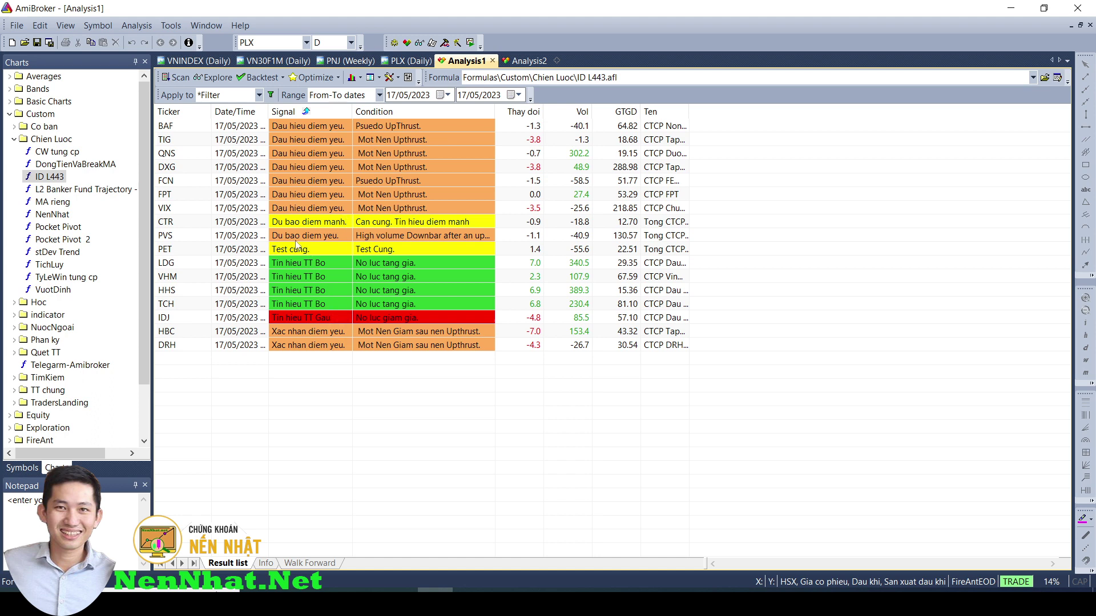
# - View the PET daily chart from the exploration results and examine its bars from 12/05/2023 to 17/05/2023 on the HeThong sheet
pyautogui.doubleClick(174, 249)
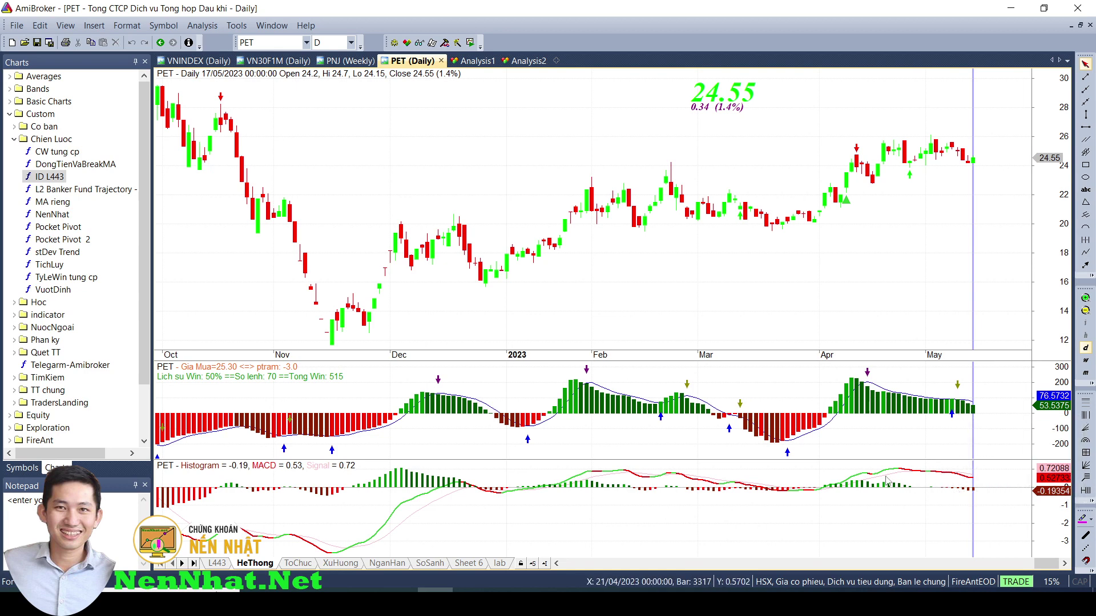
pyautogui.click(963, 392)
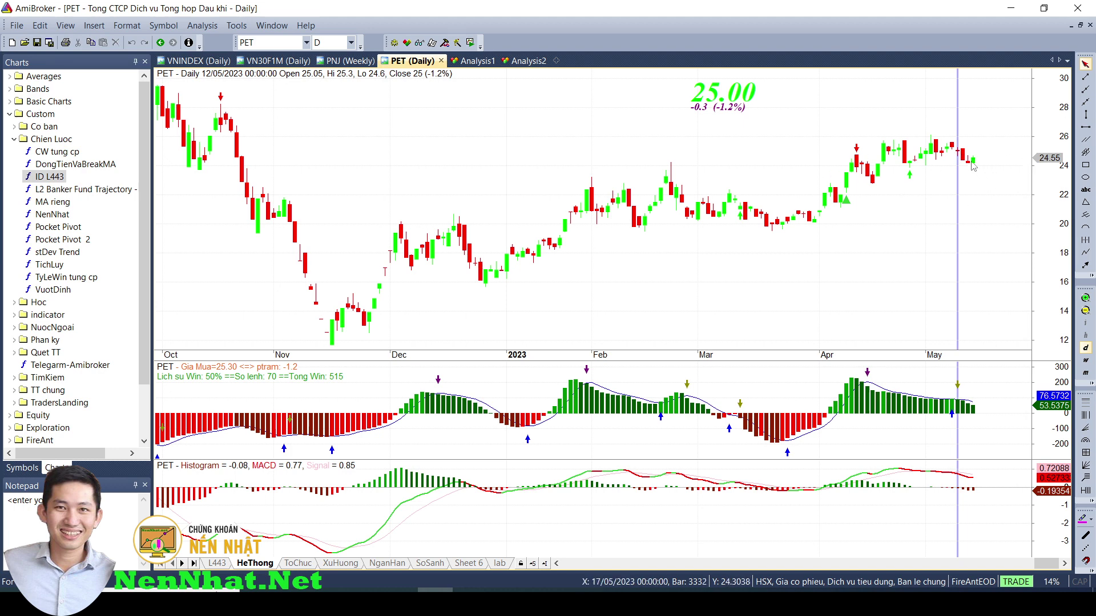
pyautogui.press('Right')
pyautogui.press('Right')
pyautogui.press('Right')
pyautogui.press('Left')
pyautogui.press('Right')
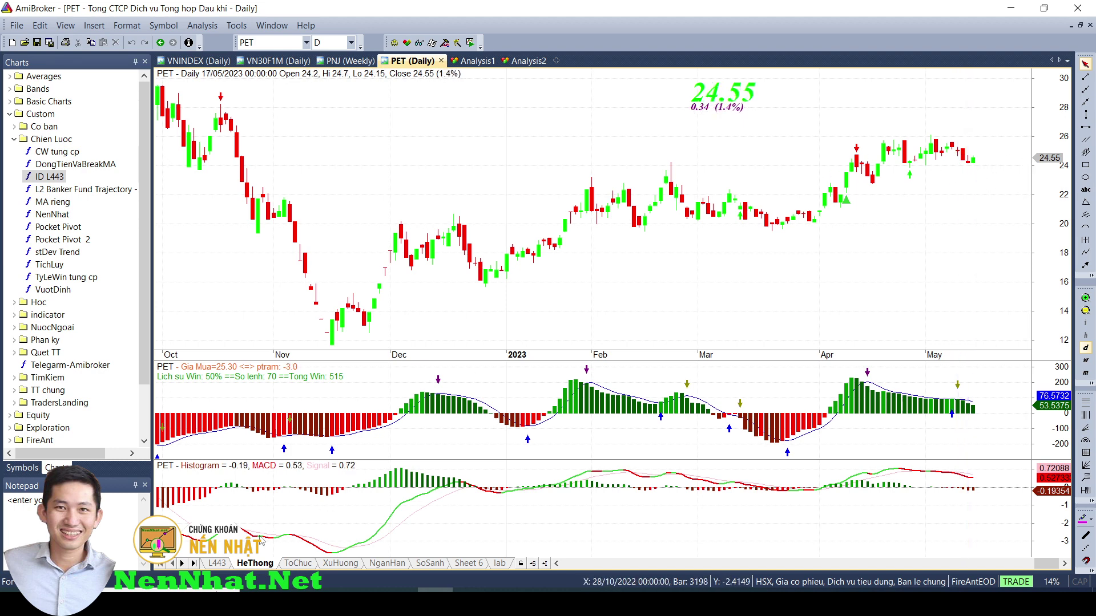
# - Switch the PET chart to the L443 sheet and examine its signal bars of 26/04/2023 and 17/05/2023
pyautogui.hotkey('ctrl', 'pageup')
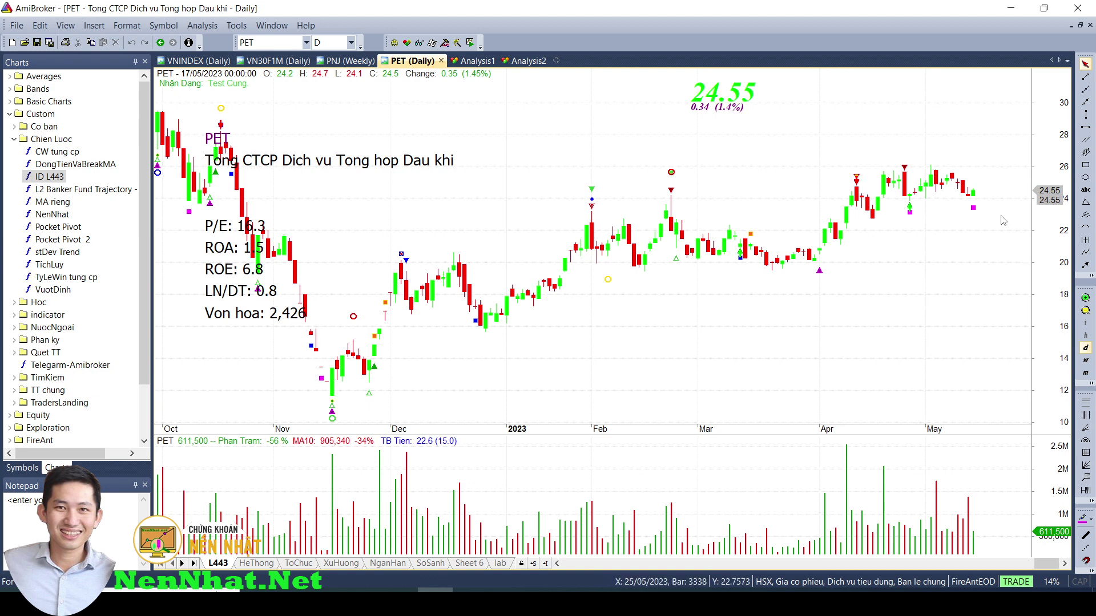
pyautogui.click(967, 212)
pyautogui.press('Right')
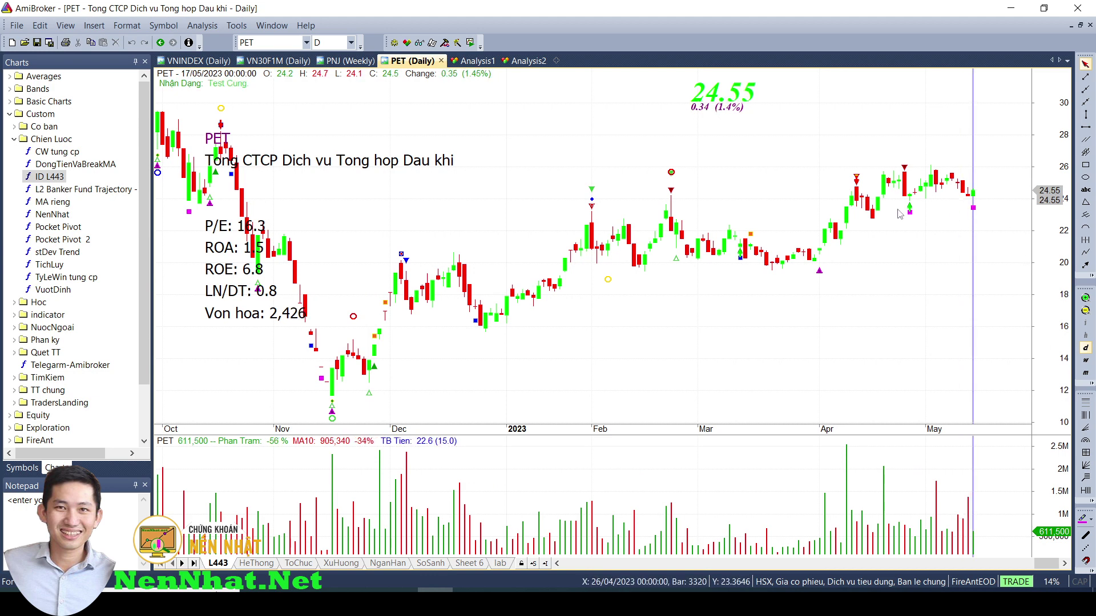
pyautogui.click(910, 217)
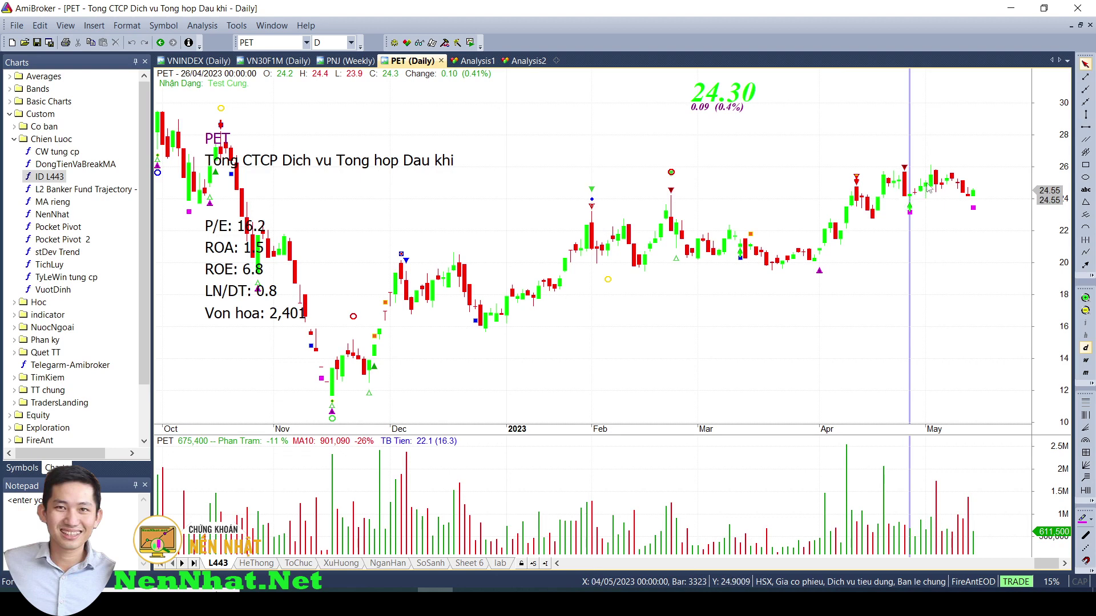
pyautogui.click(973, 208)
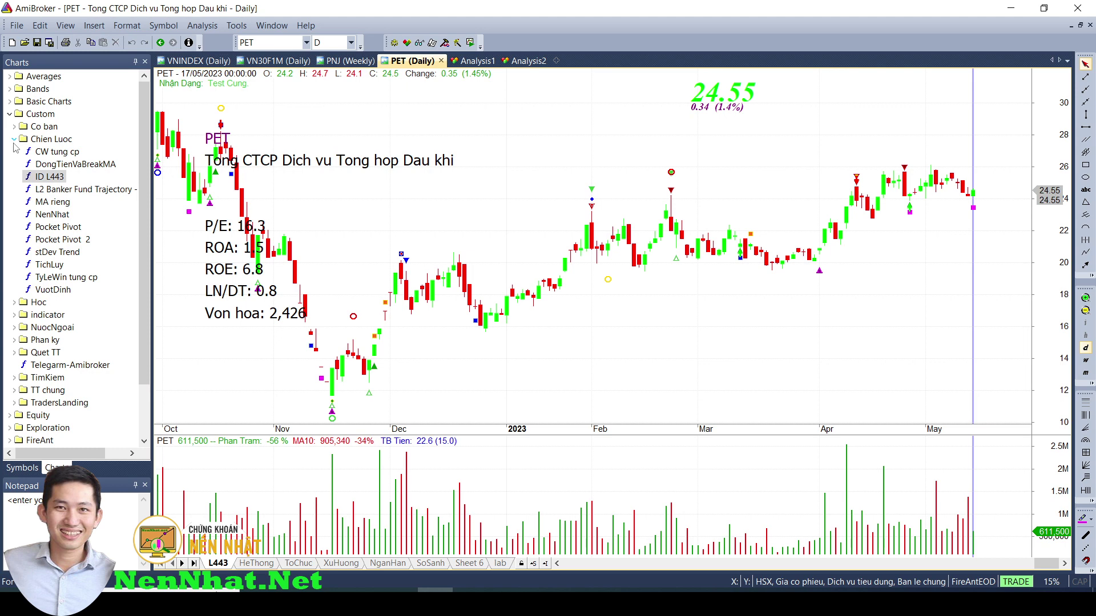
# - Add the PET symbol to the Quan Sat watch list
pyautogui.click(21, 467)
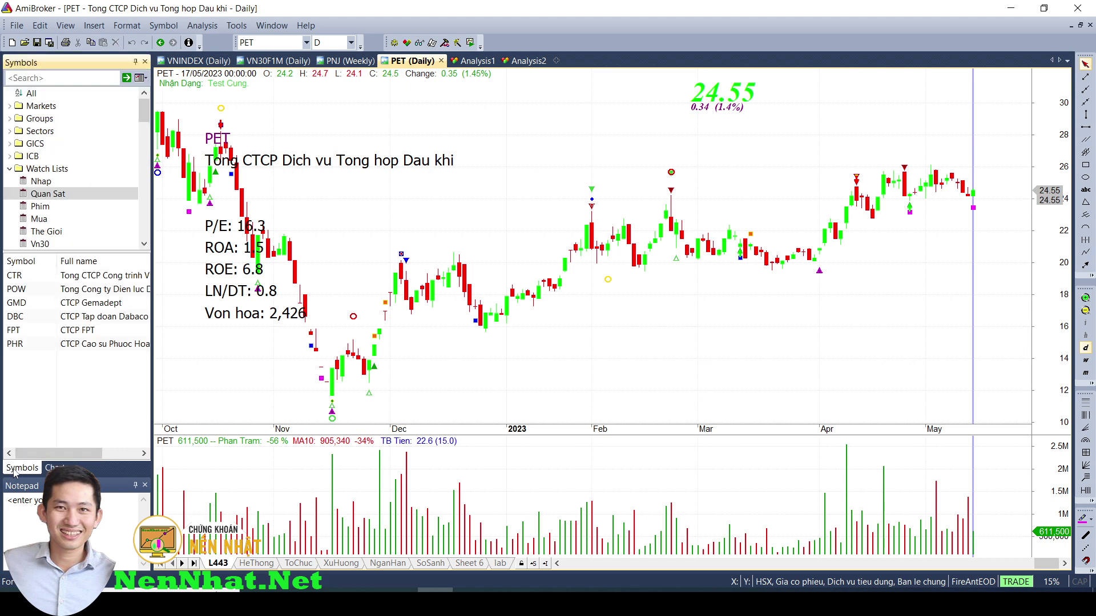
pyautogui.rightClick(34, 193)
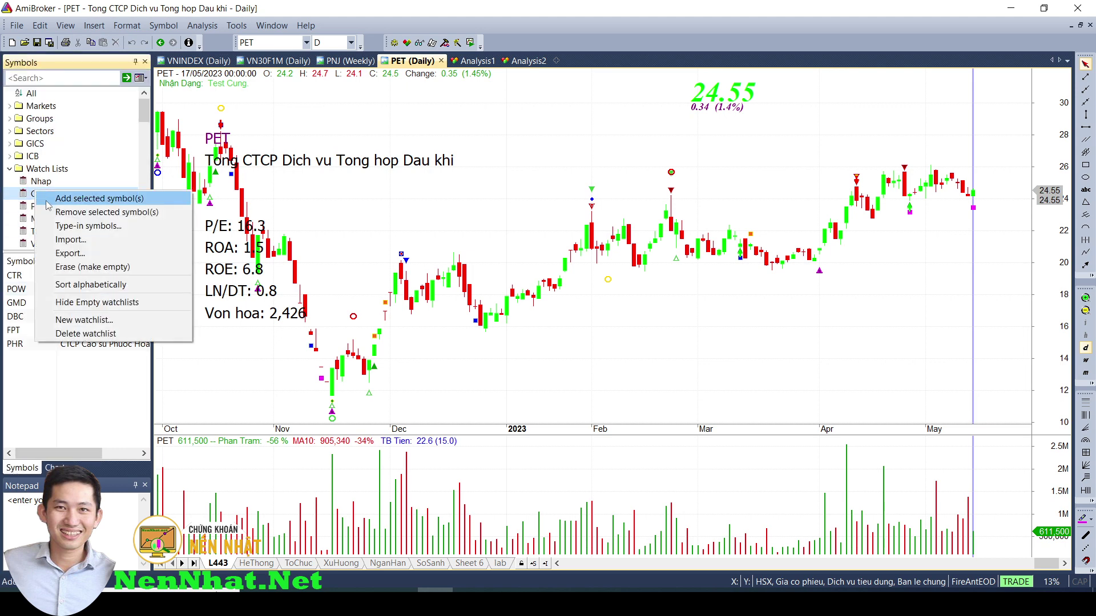
pyautogui.click(64, 199)
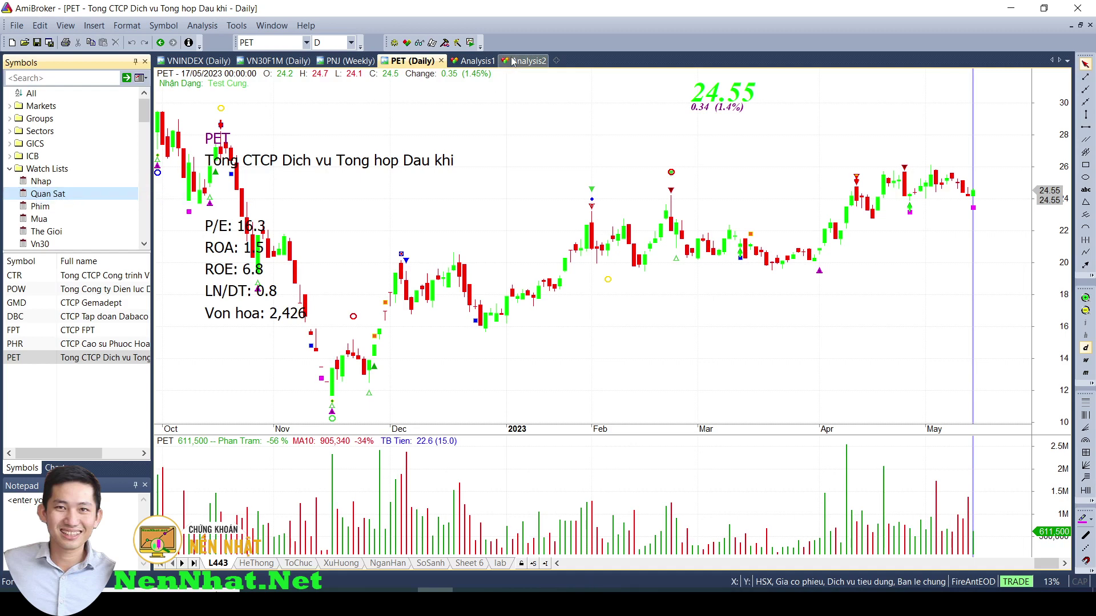
# - Return to the Analysis1 results and widen the Ten column to show the full company names
pyautogui.click(475, 61)
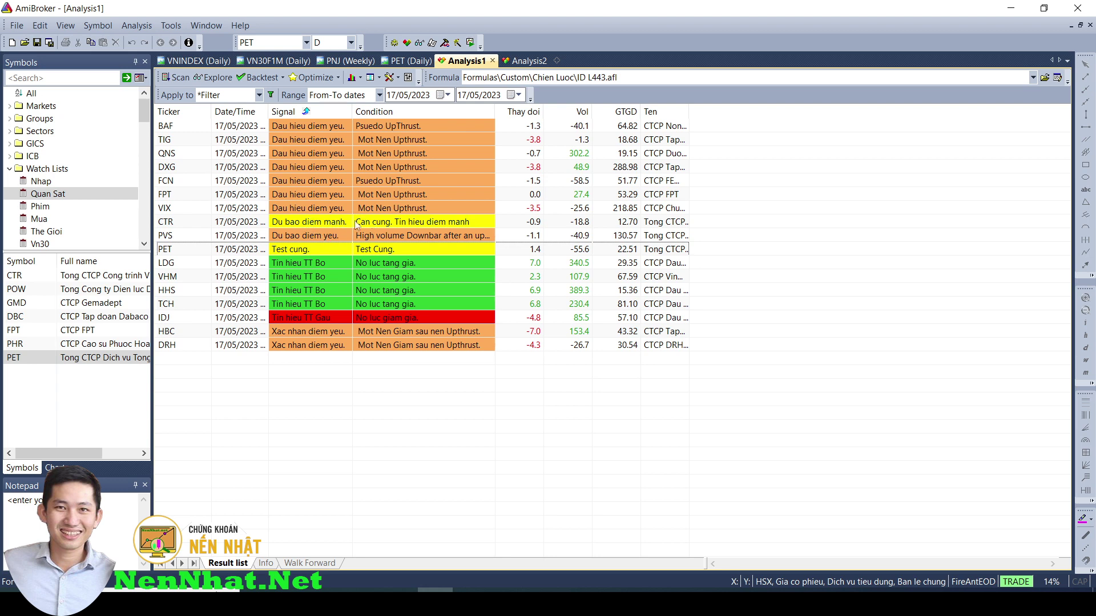
pyautogui.doubleClick(687, 109)
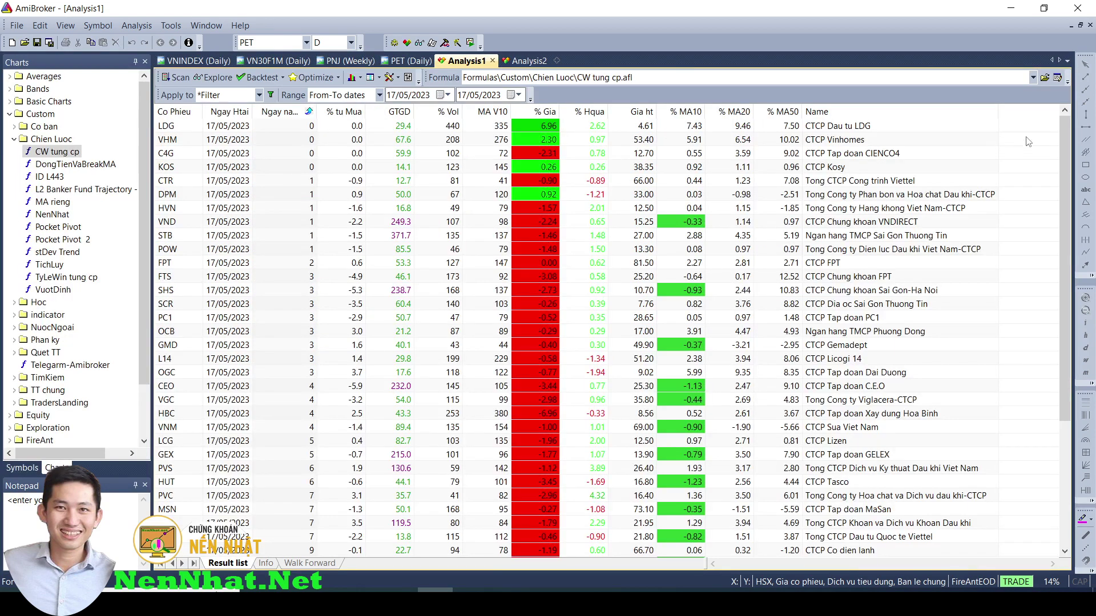
# - Select the LDG, VHM, C4G and KOS rows in the CW tung cp results and bring up their watch list options
pyautogui.moveTo(1021, 142); pyautogui.dragTo(978, 171)
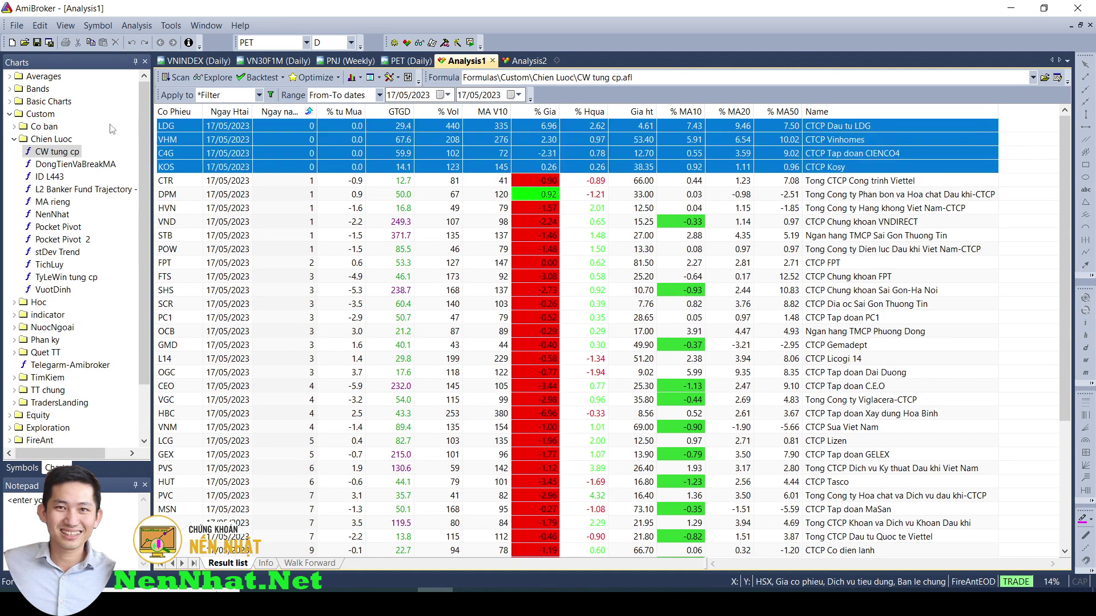
pyautogui.rightClick(167, 124)
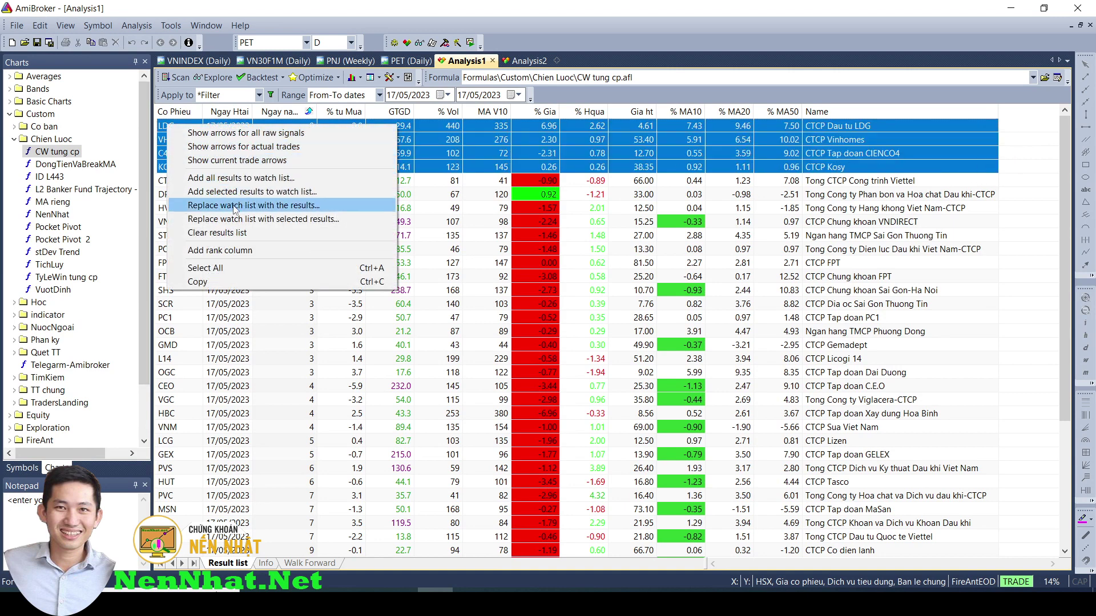